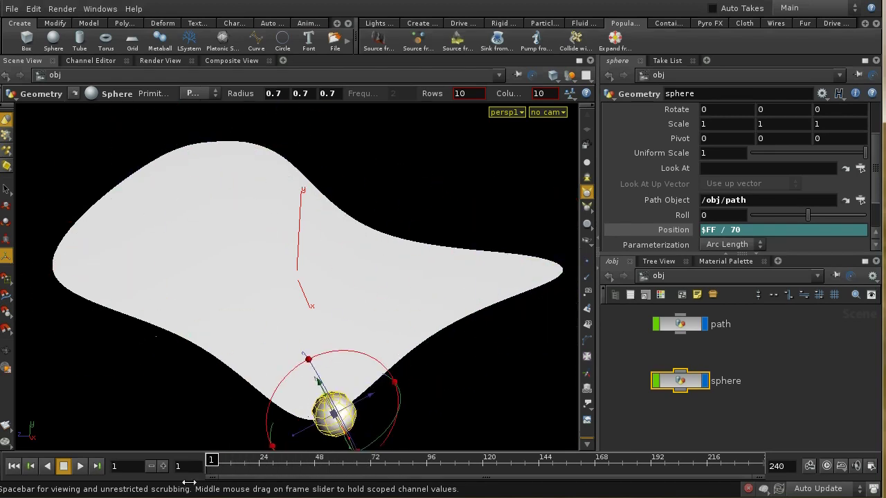
- Turn off the path node's display flag, deselect the sphere, and frame the path and sphere nodes
{"action": "middle_click_drag", "start_coordinate": [781, 375], "coordinate": [809, 387]}
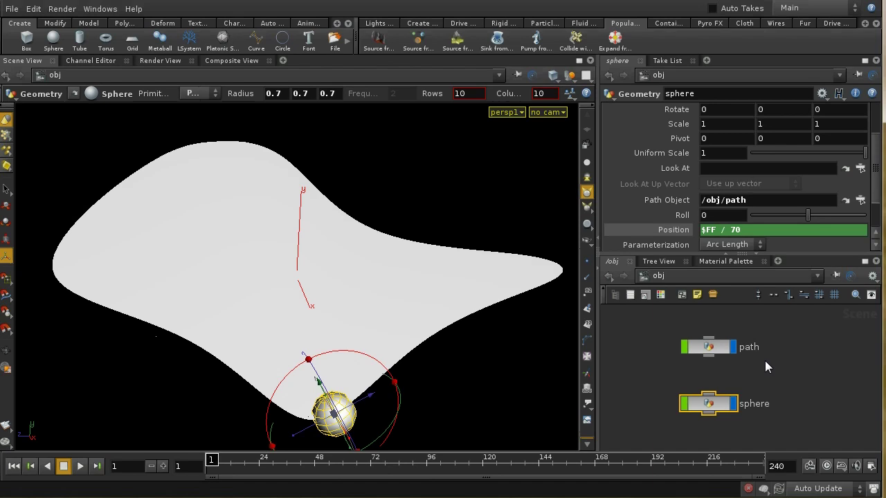
{"action": "left_click", "coordinate": [735, 347]}
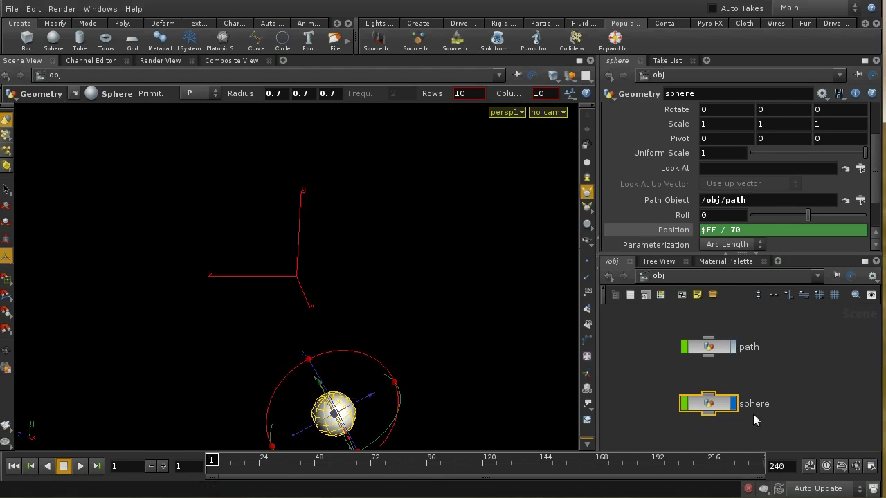
{"action": "middle_click_drag", "start_coordinate": [773, 416], "coordinate": [799, 399]}
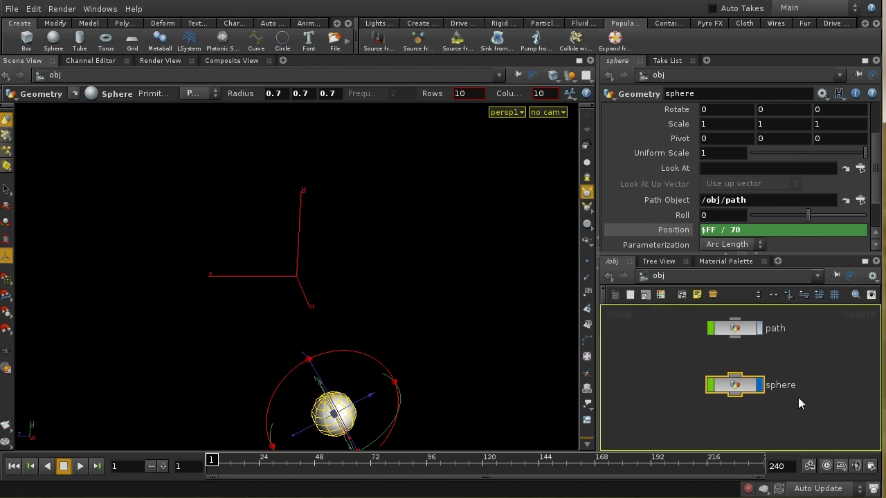
{"action": "left_click", "coordinate": [667, 360]}
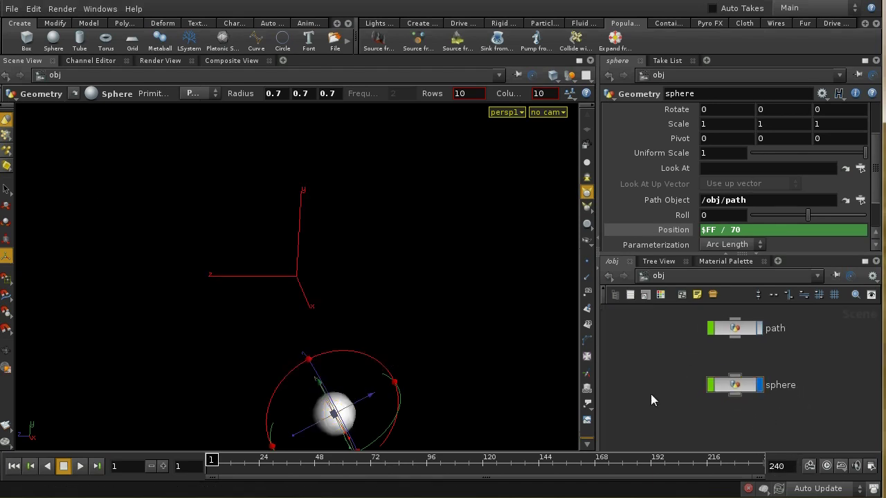
{"action": "key", "text": "h"}
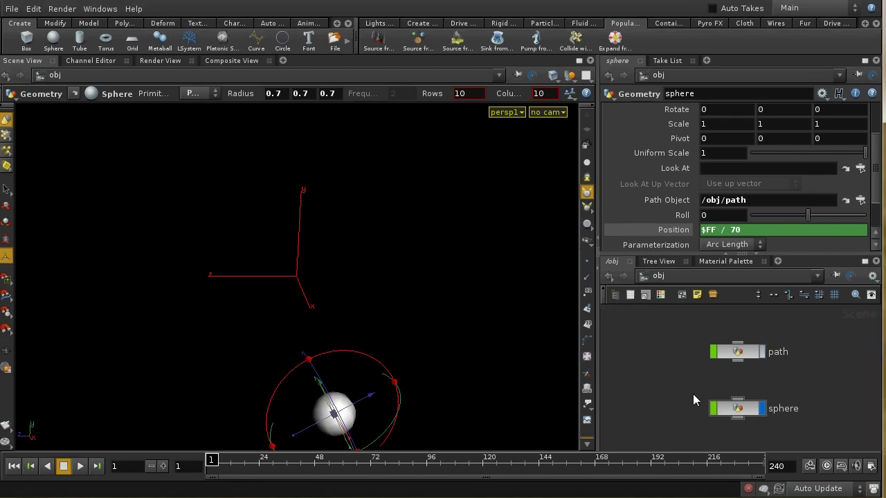
- Create a Smoke Container from the Fluid shelf and start Populate's Source from Volumes tool
{"action": "left_click", "coordinate": [581, 24]}
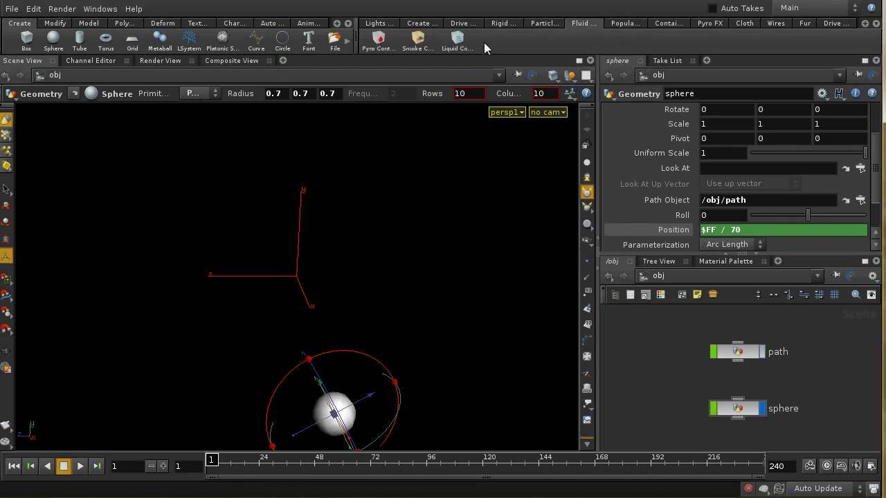
{"action": "left_click", "coordinate": [421, 46]}
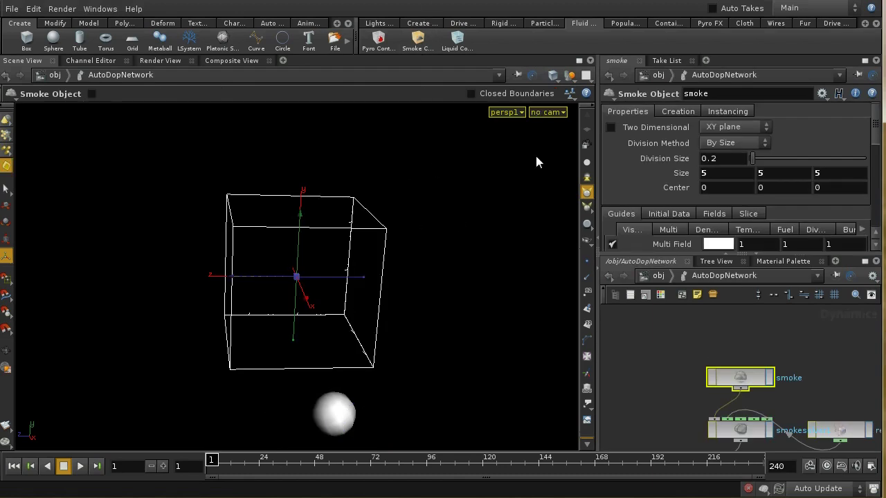
{"action": "left_click", "coordinate": [634, 25]}
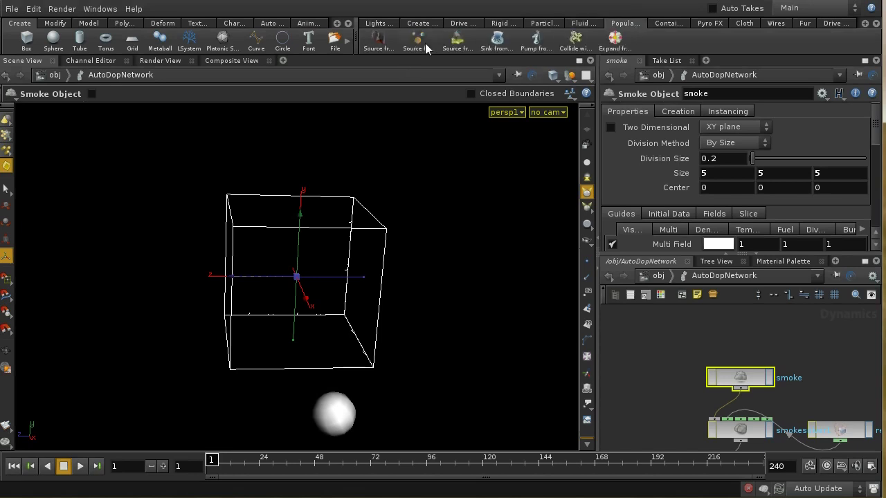
{"action": "left_click", "coordinate": [456, 41]}
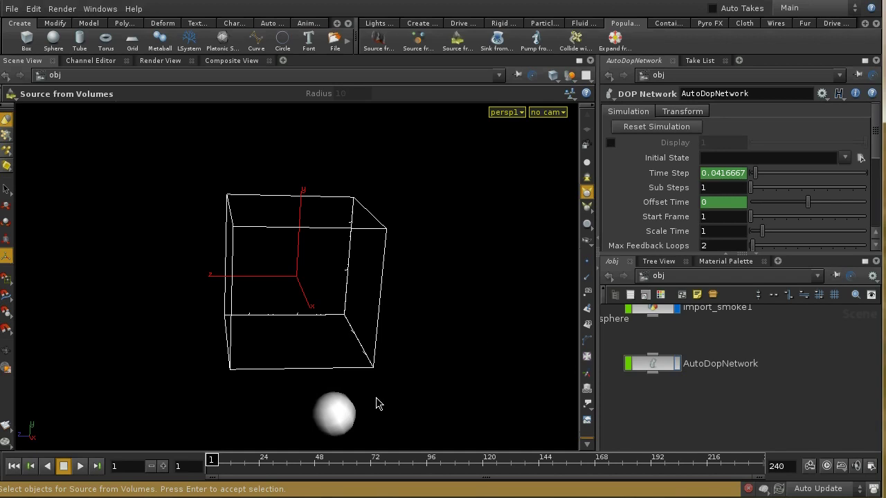
- Pick the sphere as the source object and confirm to make it emit smoke into the container
{"action": "left_click_drag", "start_coordinate": [309, 390], "coordinate": [346, 429]}
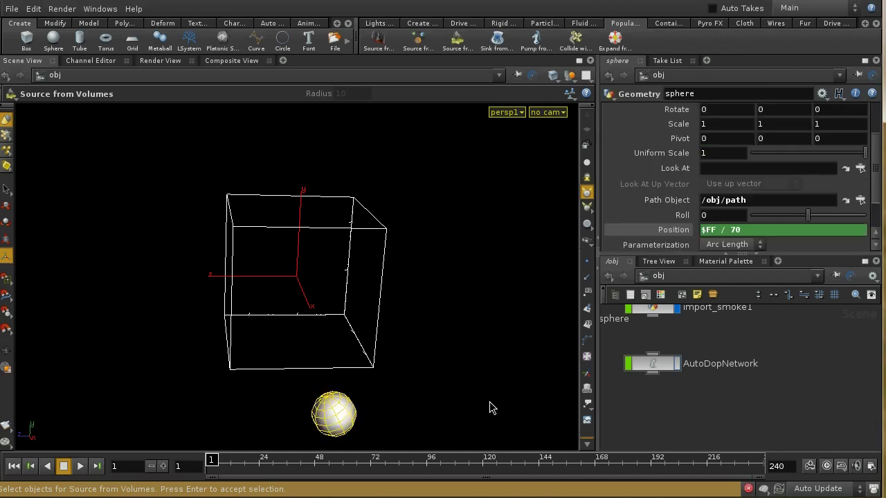
{"action": "key", "text": "Return"}
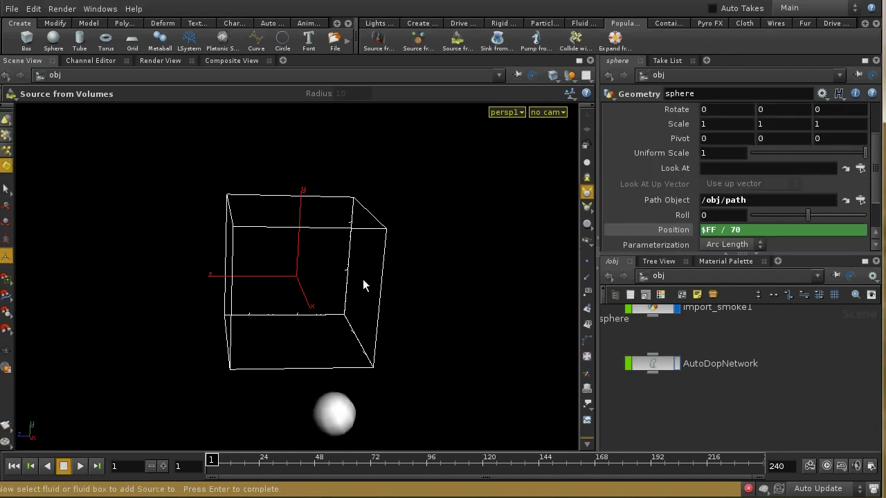
{"action": "key", "text": "Return"}
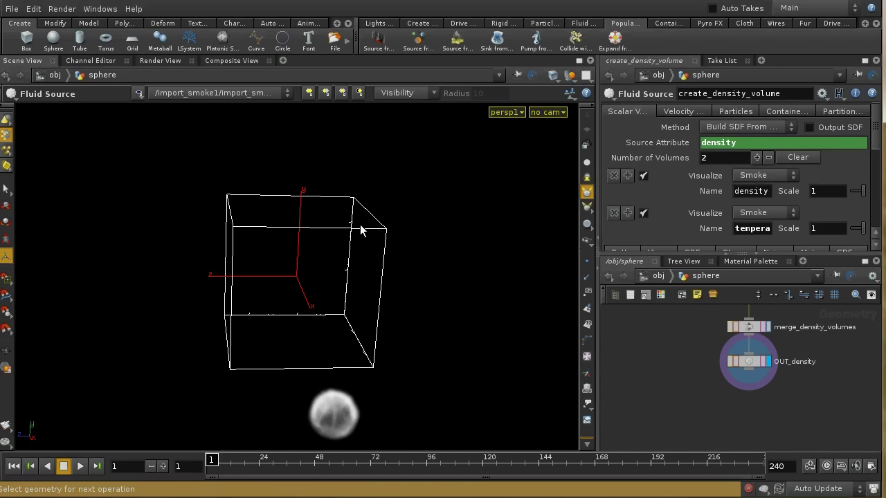
- Step the timeline forward to frame 15, where the sphere sits outside the smoke container
{"action": "left_click", "coordinate": [163, 465]}
{"action": "left_click", "coordinate": [163, 465]}
{"action": "left_click", "coordinate": [164, 466]}
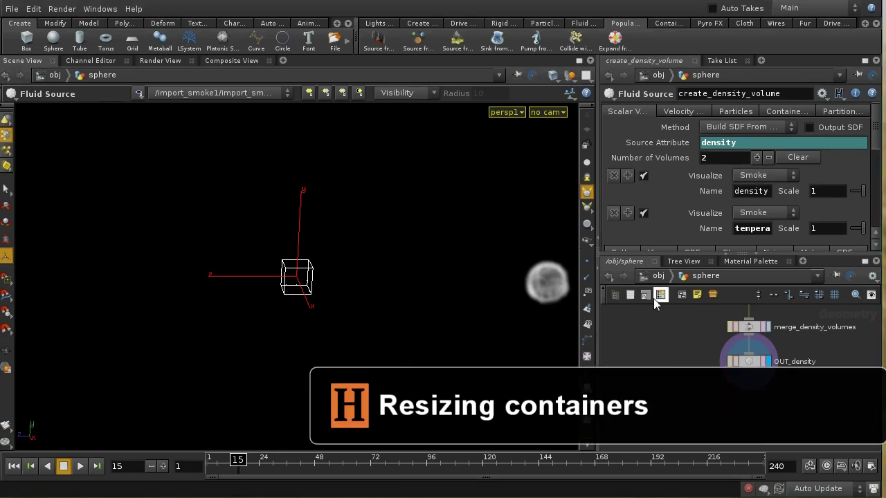
- Go up to /obj, enter AutoDopNetwork and select resize_container to see its Gas Resize Fluid Dynamic settings
{"action": "middle_click_drag", "start_coordinate": [680, 343], "coordinate": [683, 364]}
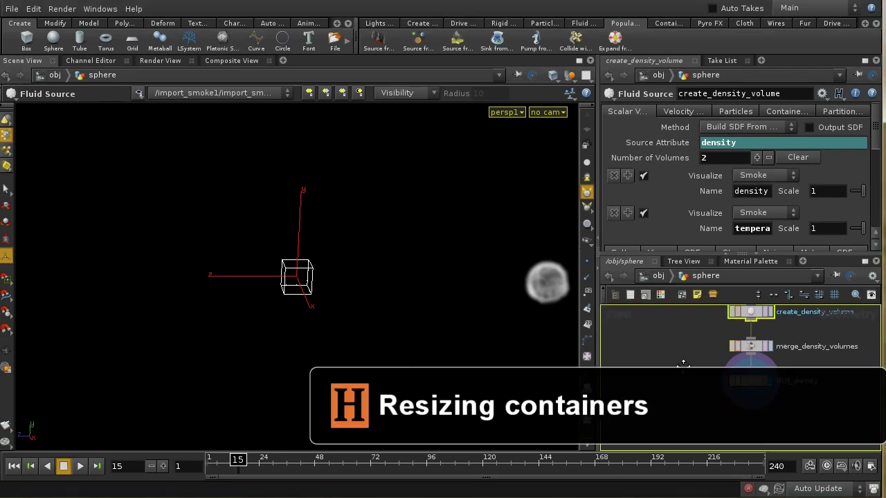
{"action": "left_click", "coordinate": [658, 275]}
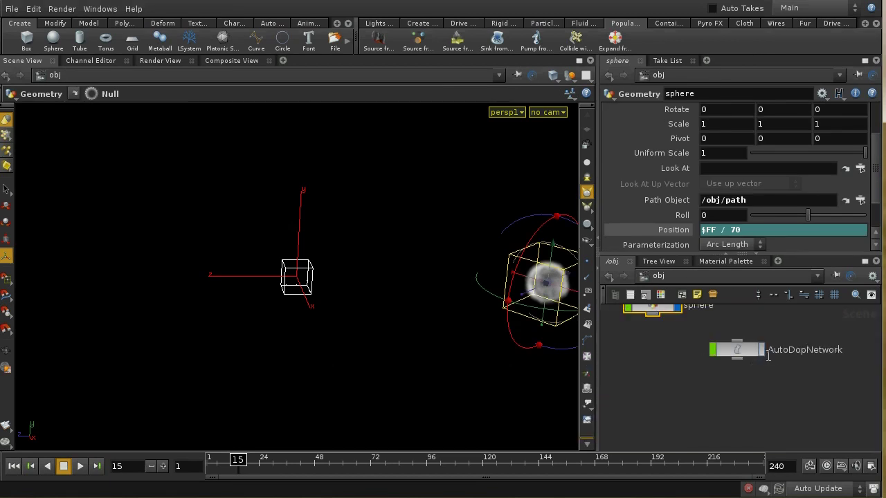
{"action": "double_click", "coordinate": [749, 355]}
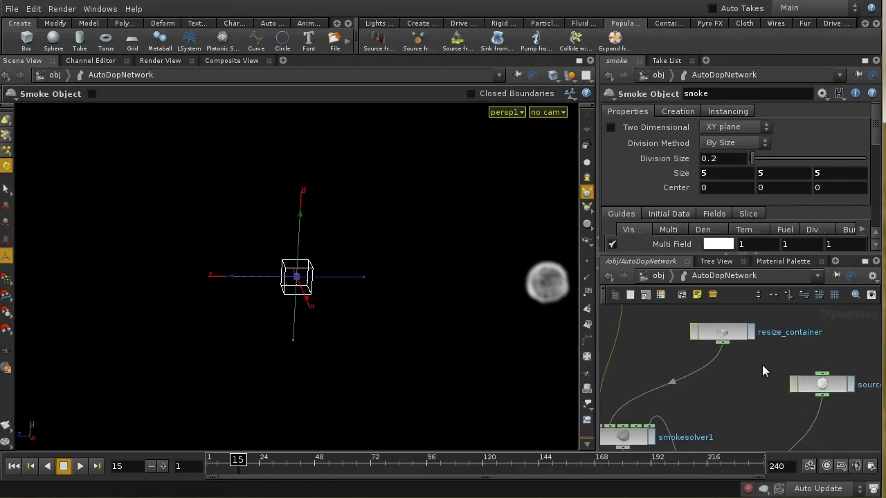
{"action": "middle_click_drag", "start_coordinate": [762, 365], "coordinate": [822, 426]}
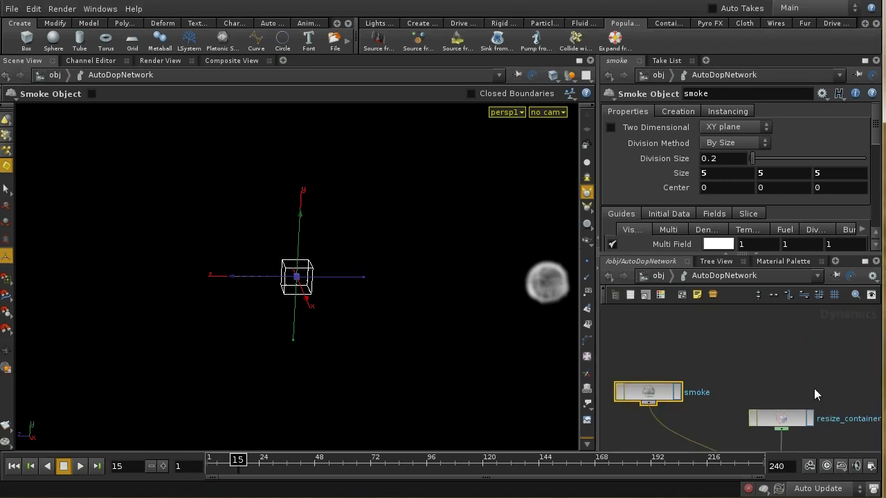
{"action": "middle_click_drag", "start_coordinate": [814, 388], "coordinate": [749, 368]}
{"action": "left_click", "coordinate": [750, 374]}
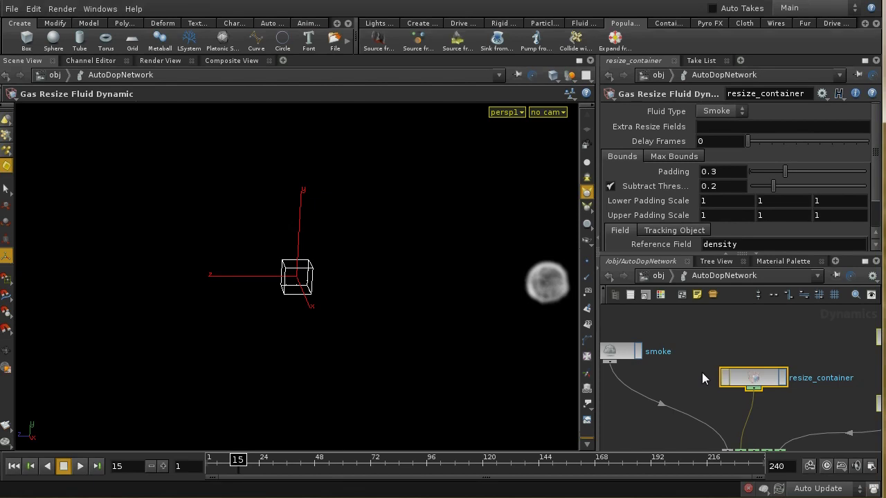
{"action": "left_click", "coordinate": [620, 352]}
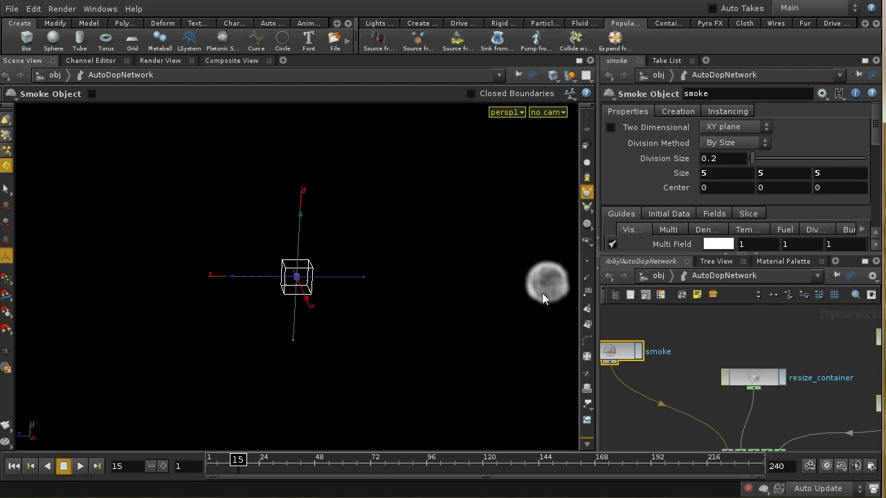
{"action": "middle_click_drag", "start_coordinate": [817, 415], "coordinate": [811, 388]}
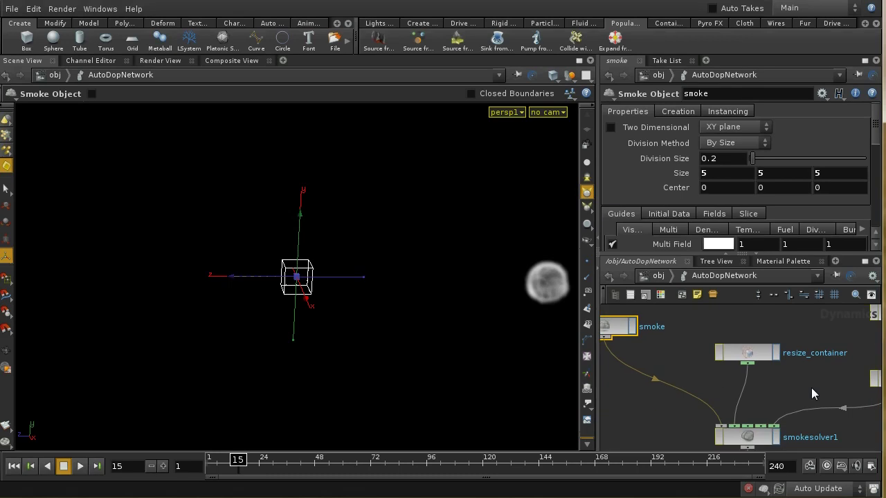
{"action": "left_click", "coordinate": [837, 359]}
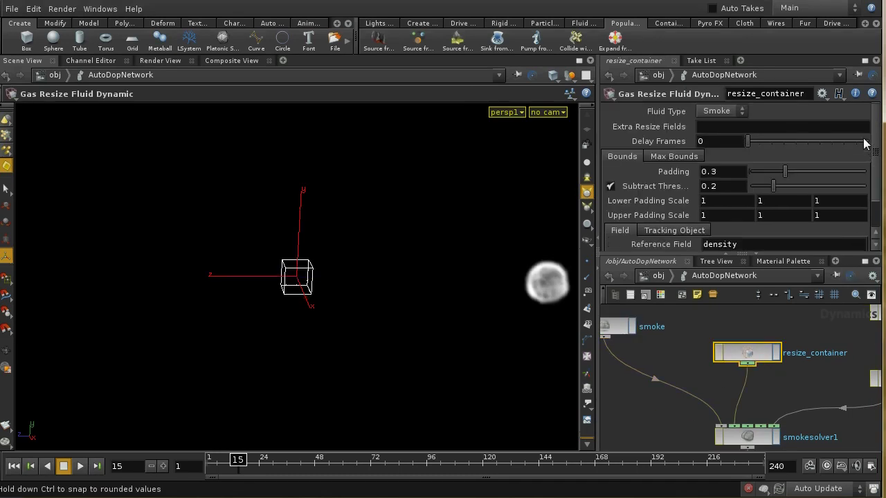
{"action": "scroll", "coordinate": [877, 163], "scroll_direction": "down", "scroll_amount": 2}
{"action": "scroll", "coordinate": [878, 163], "scroll_direction": "up", "scroll_amount": 2}
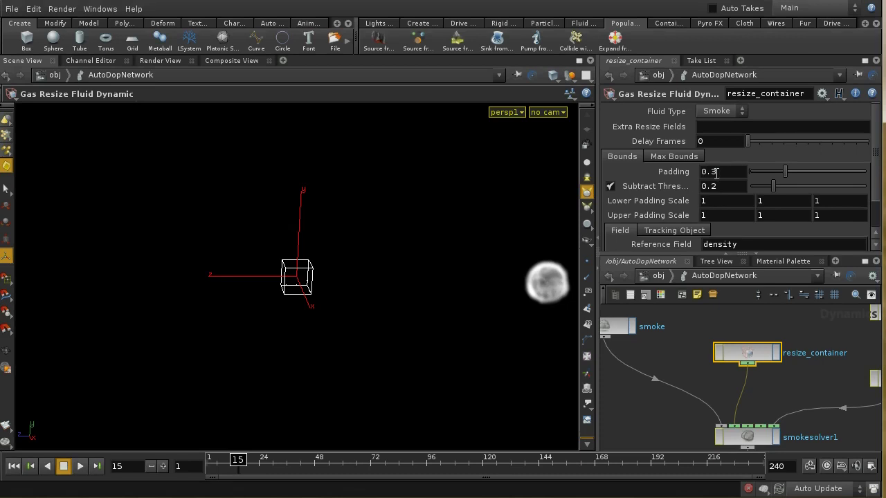
{"action": "left_click_drag", "start_coordinate": [877, 178], "coordinate": [877, 205]}
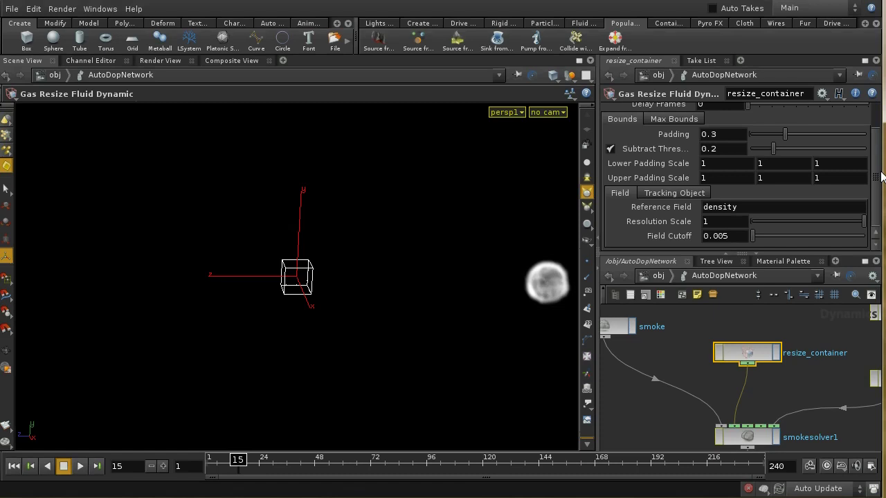
{"action": "scroll", "coordinate": [878, 167], "scroll_direction": "up", "scroll_amount": 2}
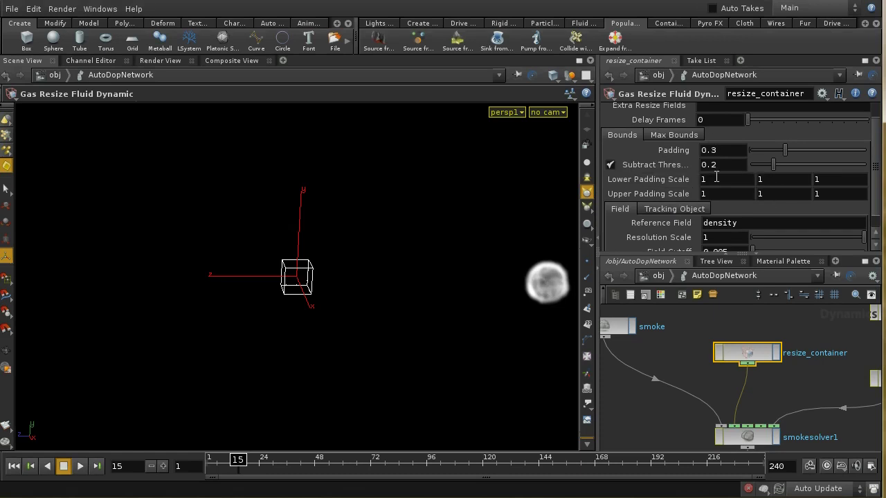
- On resize_container's Max Bounds tab, set Clamp To Maximum to From Object
{"action": "left_click", "coordinate": [684, 135]}
{"action": "scroll", "coordinate": [876, 190], "scroll_direction": "down", "scroll_amount": 1}
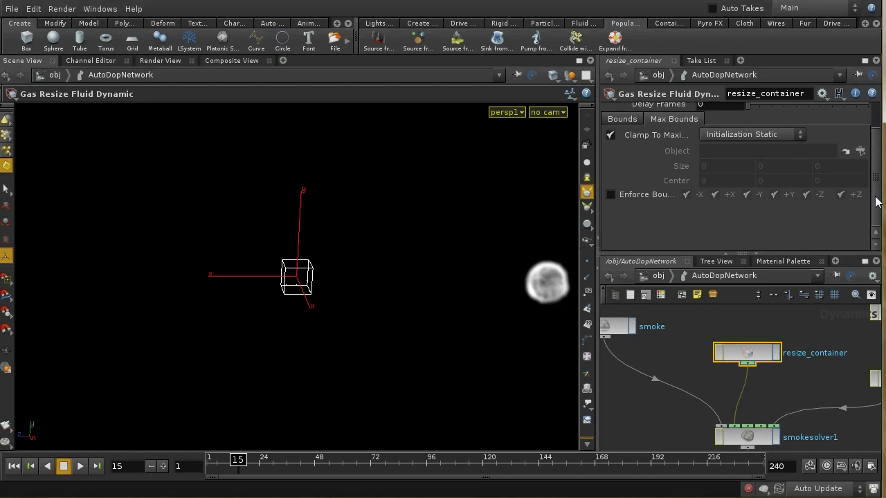
{"action": "scroll", "coordinate": [876, 200], "scroll_direction": "up", "scroll_amount": 2}
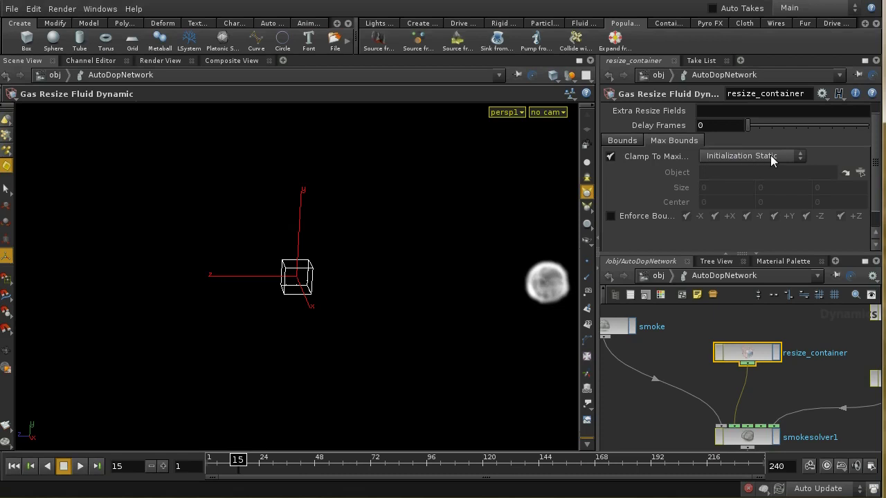
{"action": "middle_click_drag", "start_coordinate": [673, 354], "coordinate": [697, 378]}
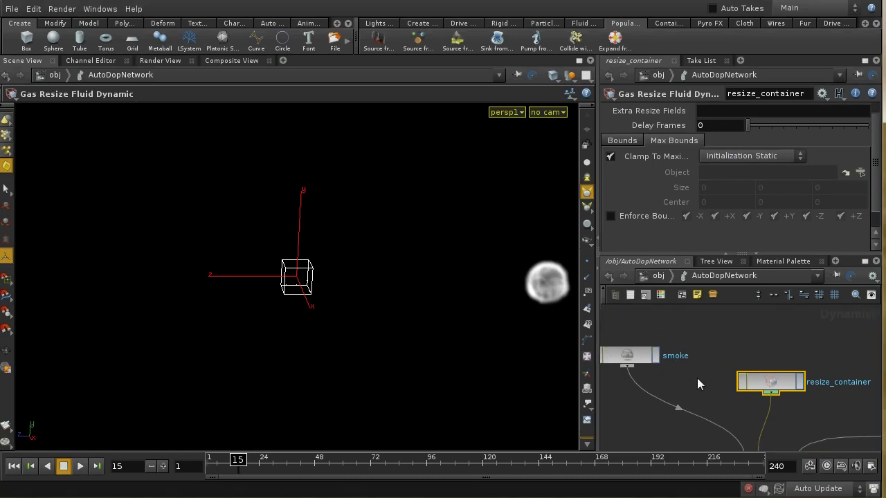
{"action": "left_click", "coordinate": [636, 353]}
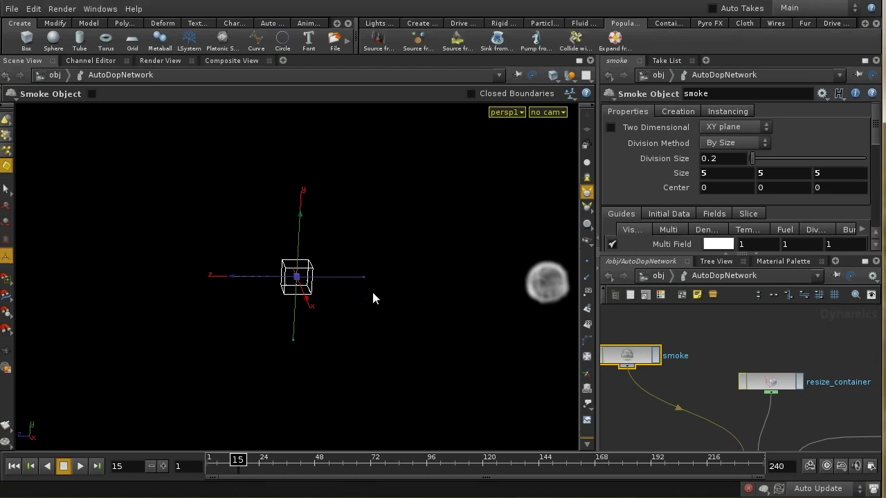
{"action": "left_click", "coordinate": [768, 384]}
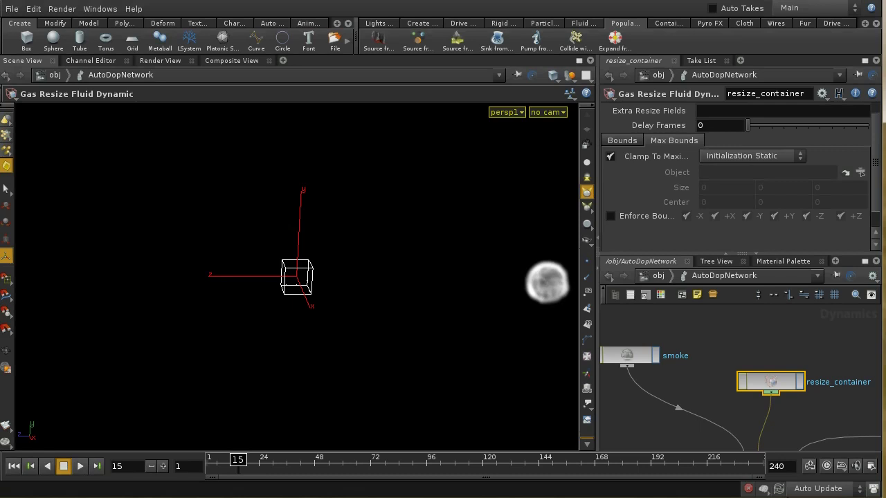
{"action": "left_click", "coordinate": [795, 159]}
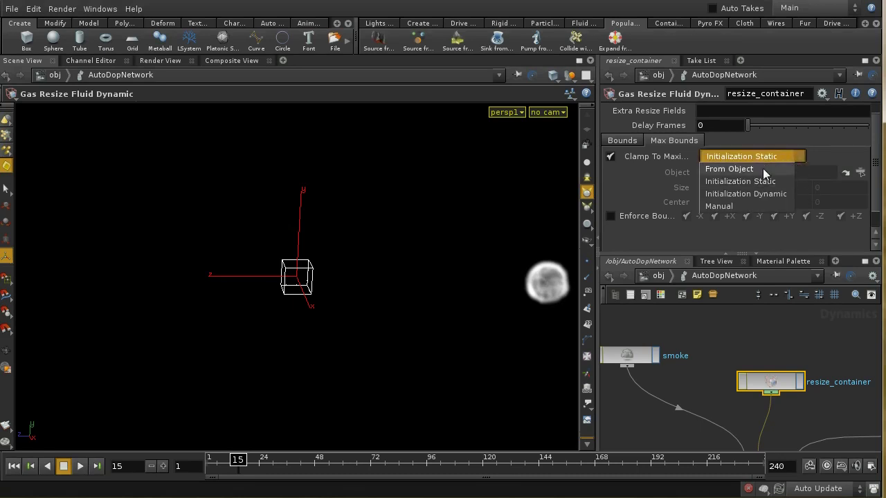
{"action": "left_click", "coordinate": [734, 169]}
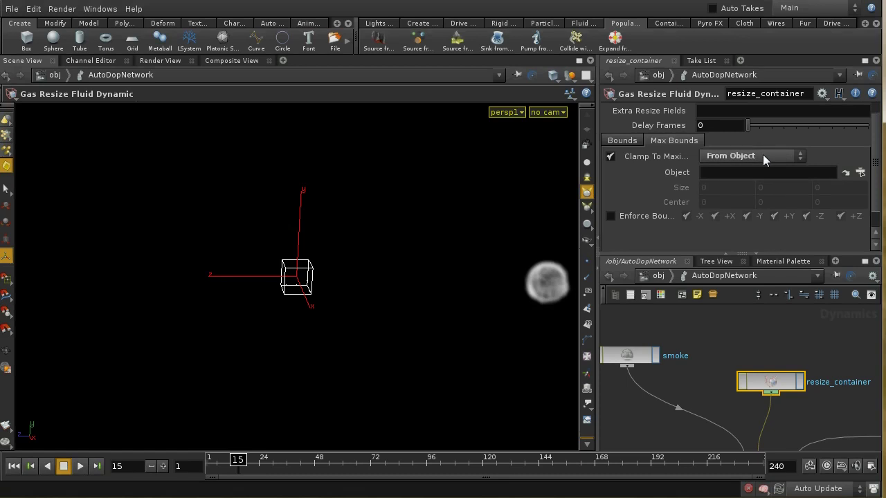
- Switch resize_container's Clamp To Maximum mode to Initialization Dynamic instead
{"action": "left_click", "coordinate": [639, 354]}
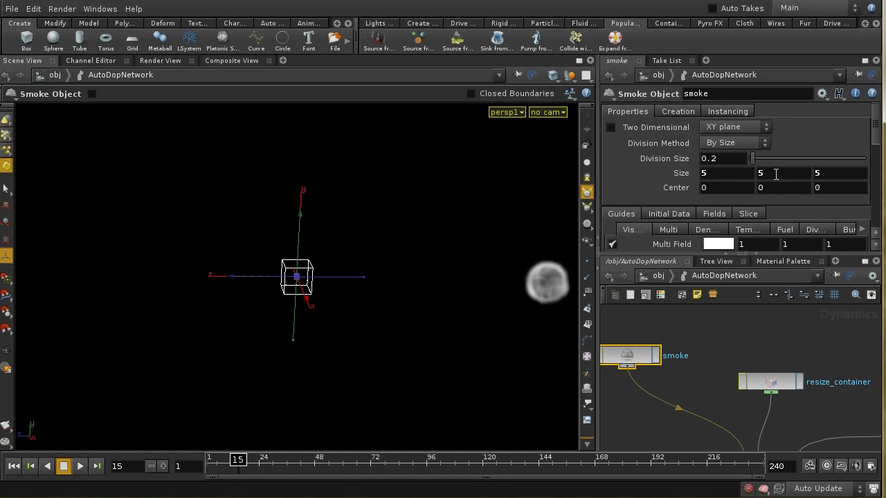
{"action": "left_click", "coordinate": [781, 384]}
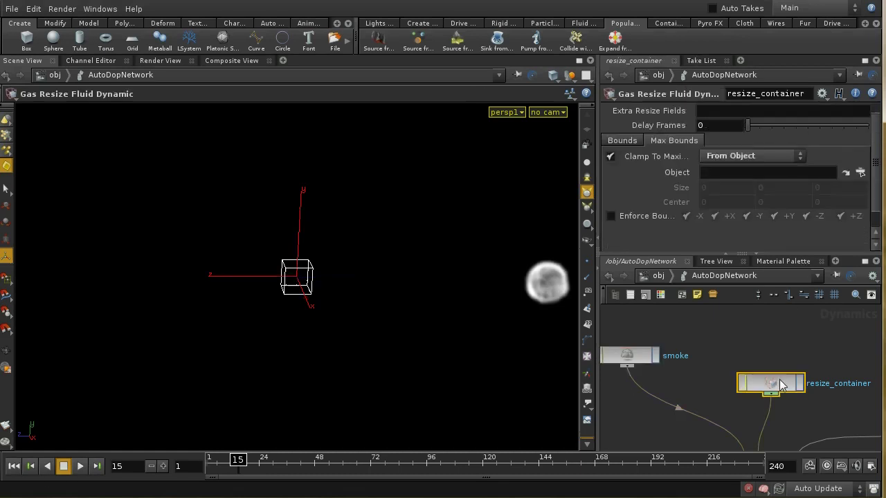
{"action": "left_click", "coordinate": [772, 155]}
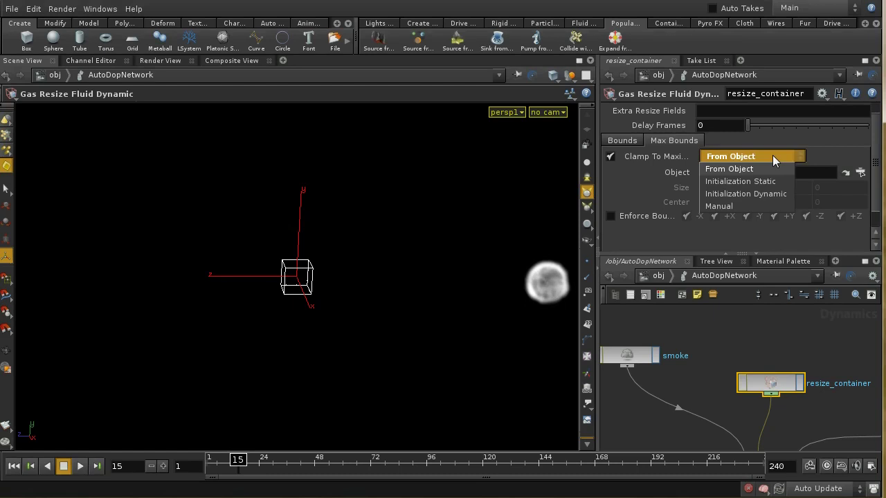
{"action": "left_click", "coordinate": [770, 193]}
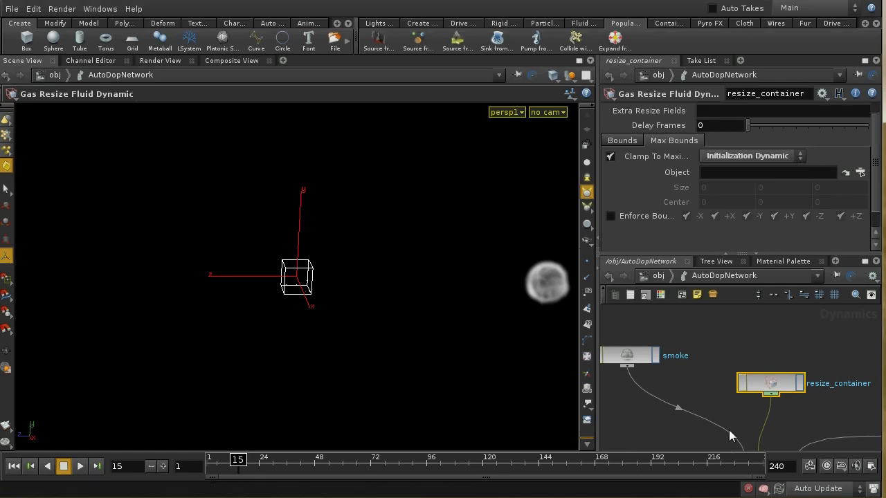
{"action": "middle_click_drag", "start_coordinate": [682, 388], "coordinate": [713, 405]}
{"action": "left_click", "coordinate": [663, 373]}
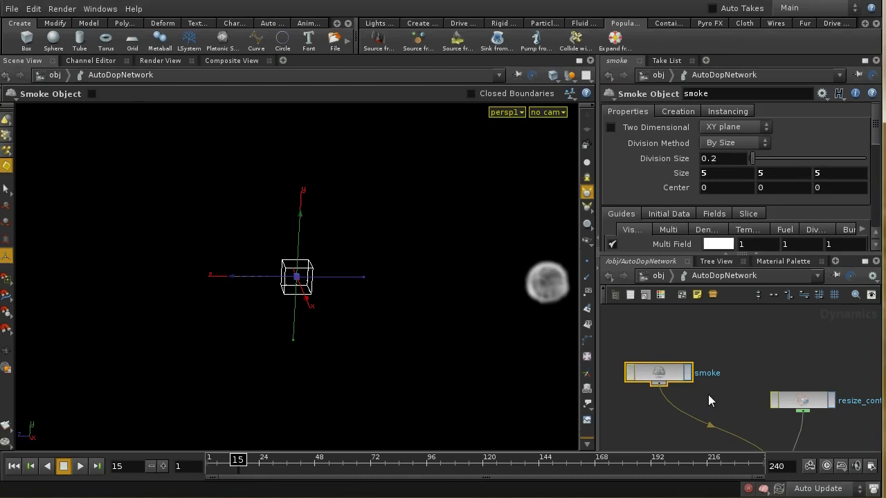
{"action": "left_click", "coordinate": [803, 402]}
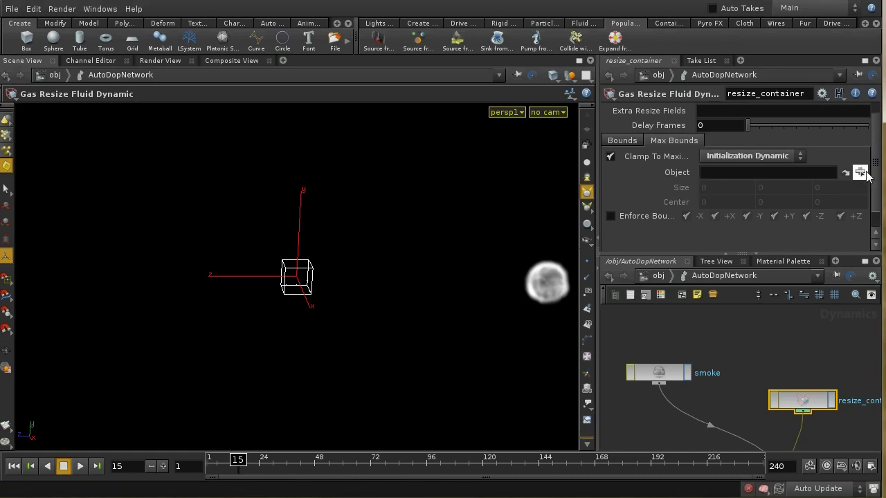
- Set resize_container's maximum-bounds clamp object to /obj/sphere
{"action": "left_click", "coordinate": [860, 173]}
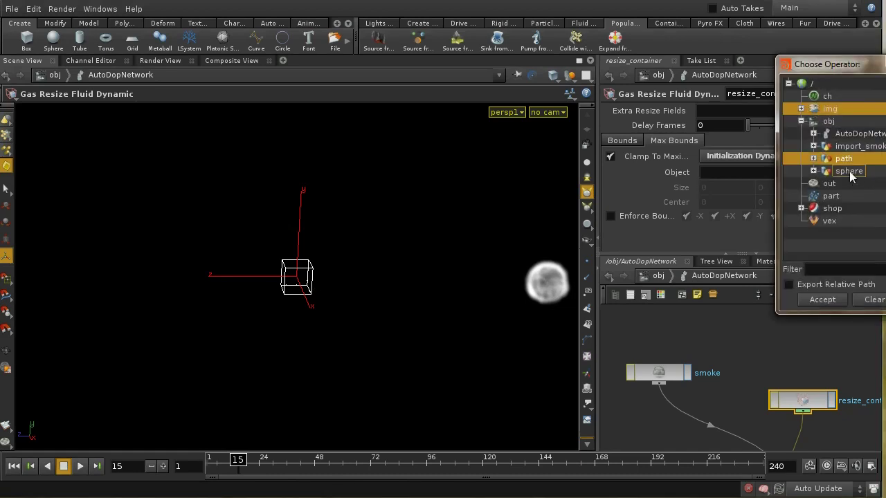
{"action": "left_click", "coordinate": [850, 171]}
{"action": "left_click", "coordinate": [820, 301]}
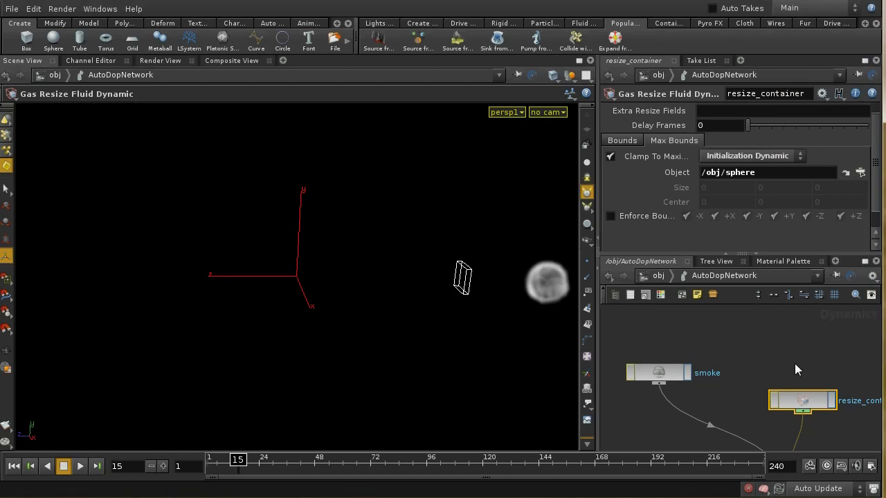
- Step through the first frames to check the container follows the sphere, then return to frame 1 and select the smoke object
{"action": "left_click", "coordinate": [30, 466]}
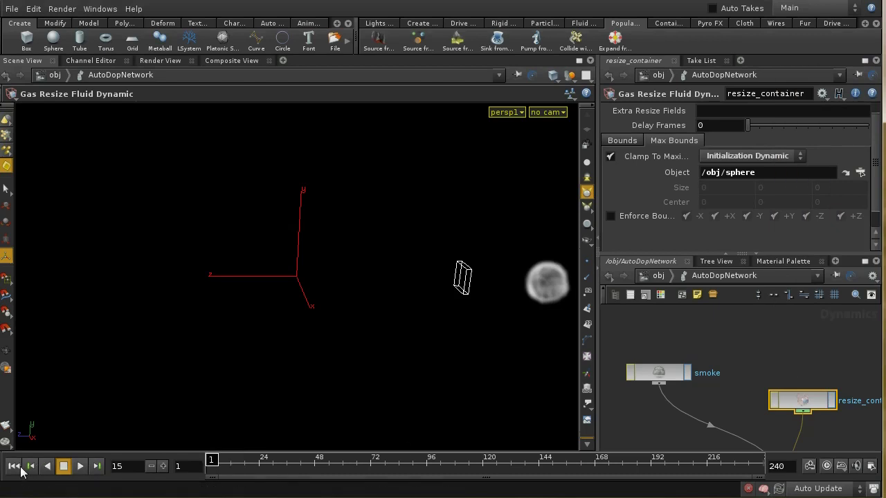
{"action": "left_click", "coordinate": [163, 467]}
{"action": "left_click", "coordinate": [163, 468]}
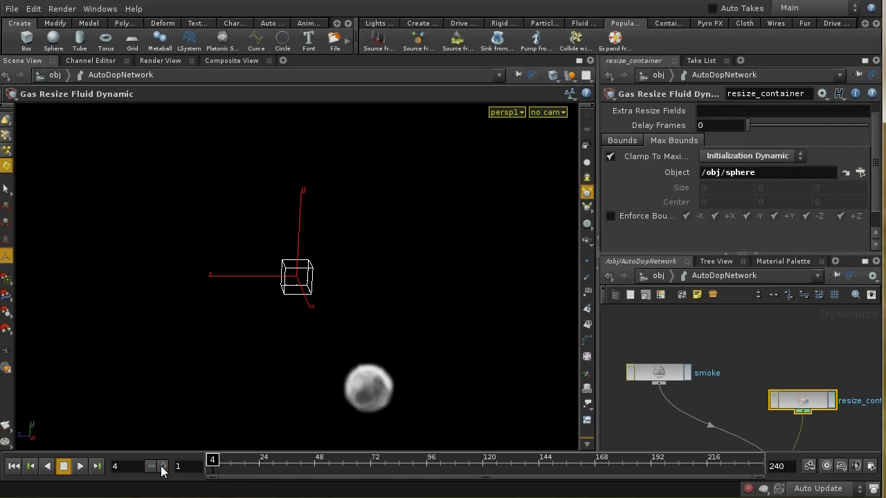
{"action": "left_click", "coordinate": [163, 468]}
{"action": "left_click", "coordinate": [163, 468]}
{"action": "left_click", "coordinate": [163, 468]}
{"action": "left_click", "coordinate": [163, 468]}
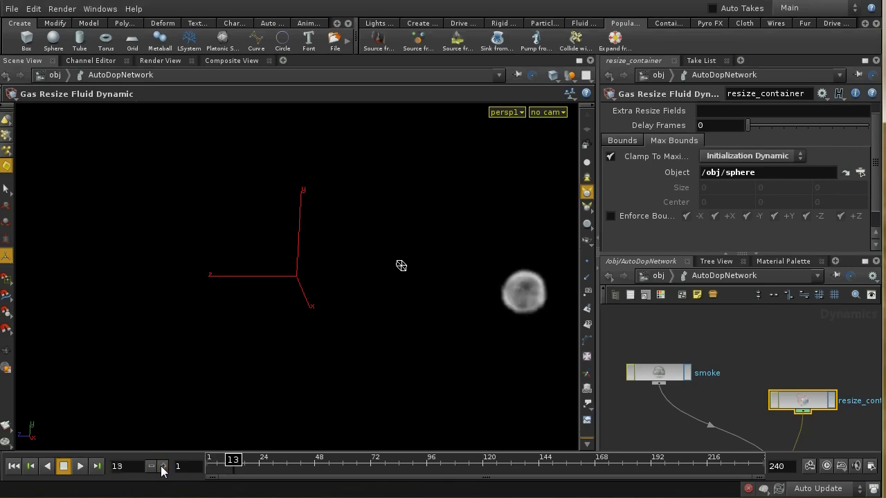
{"action": "left_click", "coordinate": [162, 467]}
{"action": "left_click", "coordinate": [162, 468]}
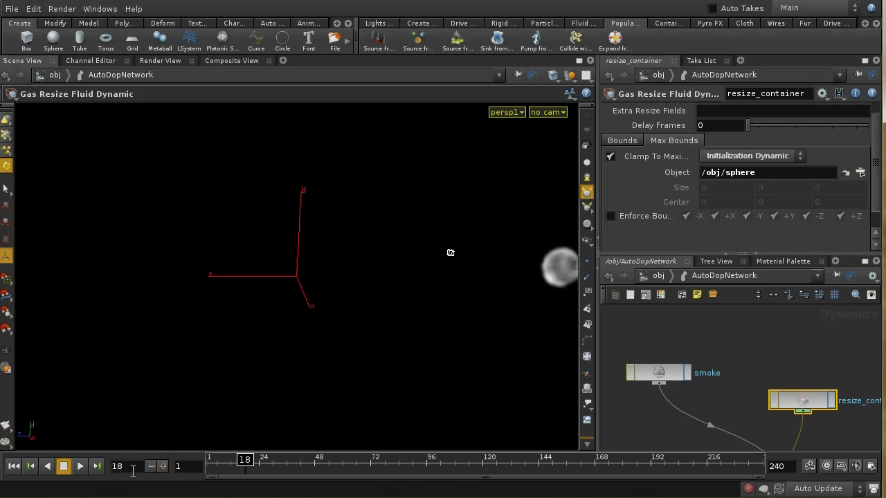
{"action": "left_click", "coordinate": [14, 466]}
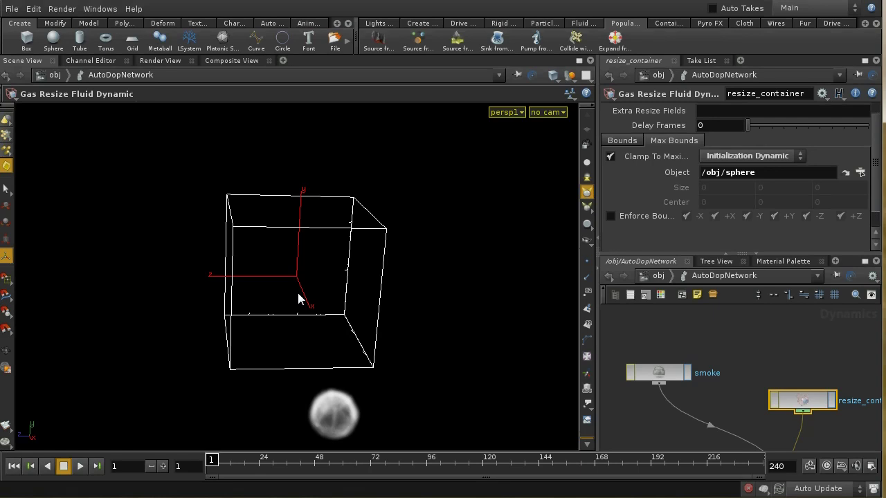
{"action": "left_click", "coordinate": [659, 370]}
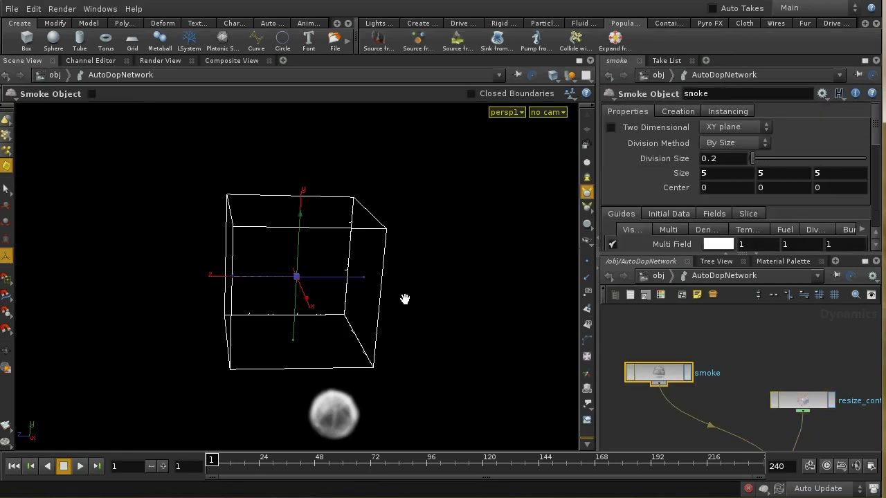
- Drag the smoke container box onto the sphere, centring it at 5.00188, -2.11866, 0
{"action": "key", "text": "Escape"}
{"action": "mouse_move", "coordinate": [404, 301]}
{"action": "left_mouse_down"}
{"action": "mouse_move", "coordinate": [509, 315]}
{"action": "mouse_move", "coordinate": [500, 309]}
{"action": "left_mouse_up"}
{"action": "key", "text": "Return"}
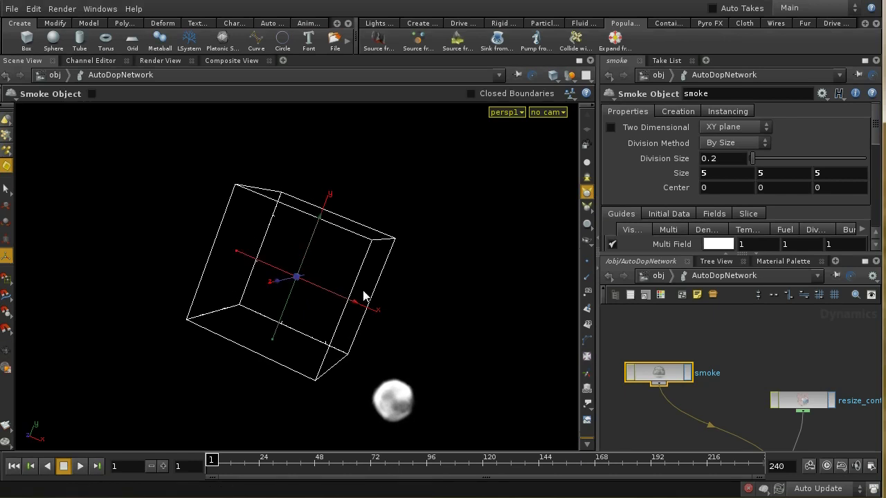
{"action": "left_click_drag", "start_coordinate": [406, 322], "coordinate": [408, 395]}
{"action": "key", "text": "Escape"}
{"action": "left_click_drag", "start_coordinate": [494, 312], "coordinate": [396, 355]}
{"action": "key", "text": "Return"}
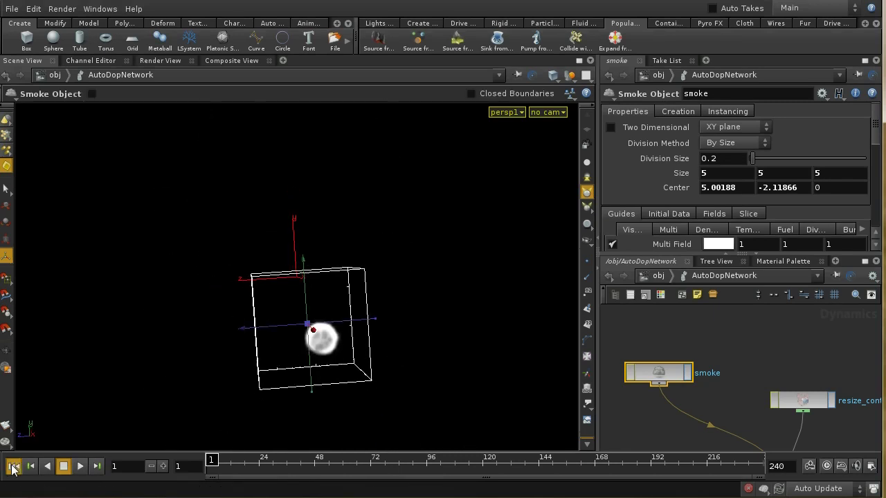
{"action": "left_click", "coordinate": [161, 468]}
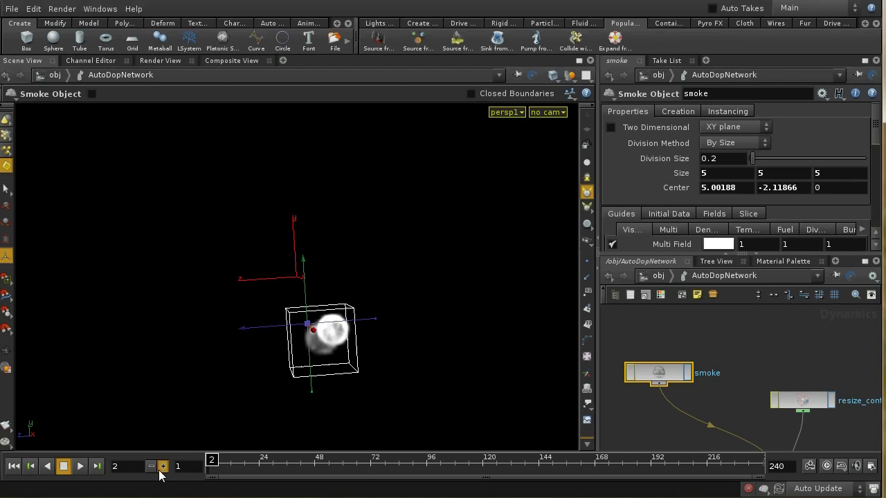
{"action": "left_click", "coordinate": [161, 467]}
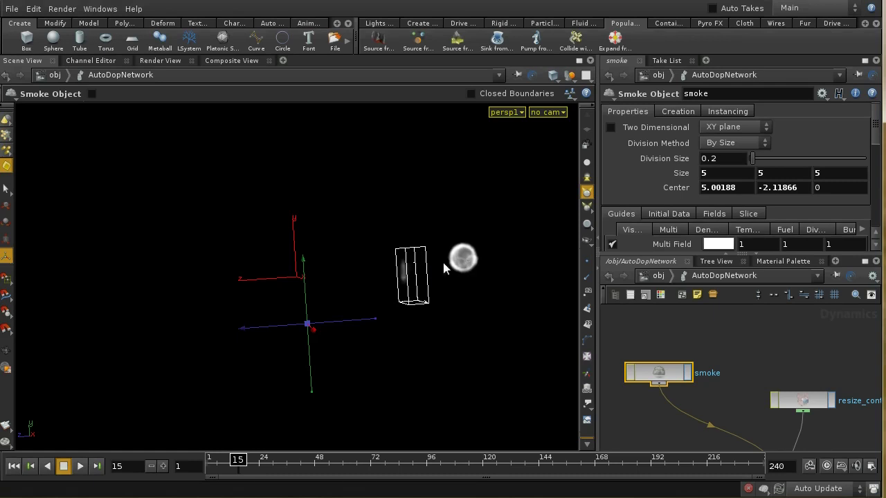
{"action": "left_click", "coordinate": [13, 467]}
{"action": "left_click", "coordinate": [163, 465]}
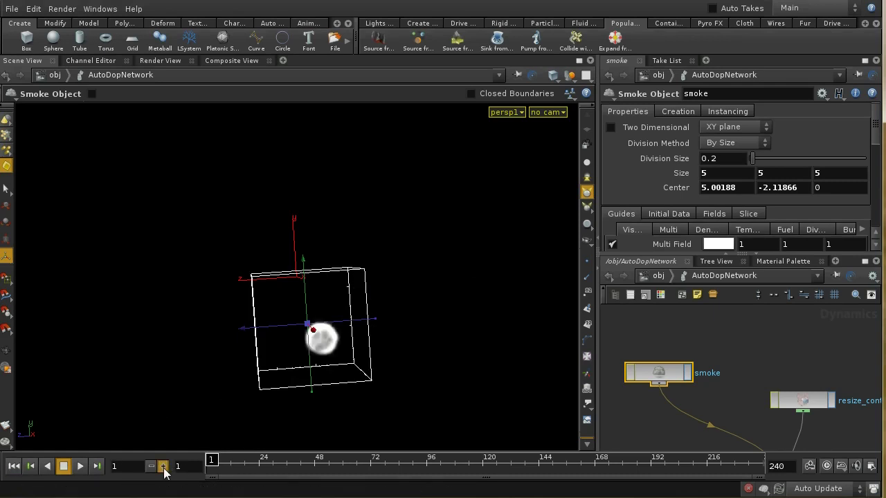
{"action": "left_click", "coordinate": [164, 466]}
{"action": "left_click", "coordinate": [163, 466]}
{"action": "left_click", "coordinate": [163, 466]}
{"action": "left_click", "coordinate": [163, 466]}
{"action": "left_click", "coordinate": [163, 465]}
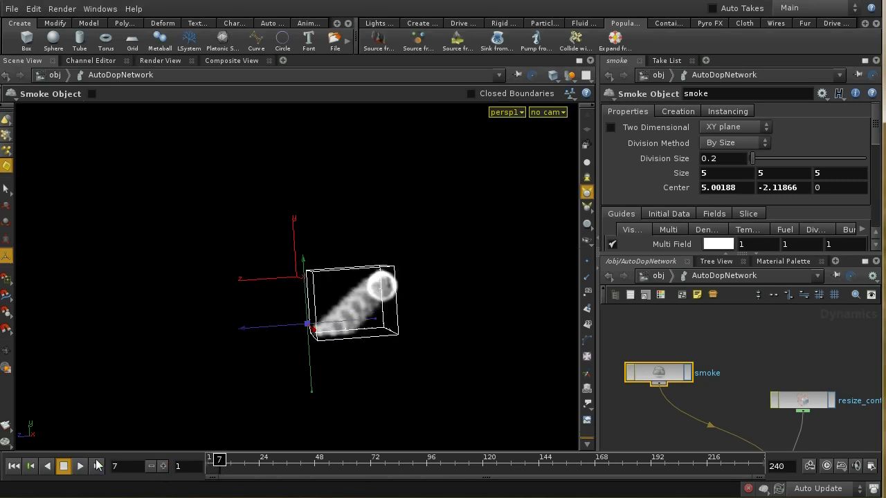
{"action": "left_click", "coordinate": [19, 463]}
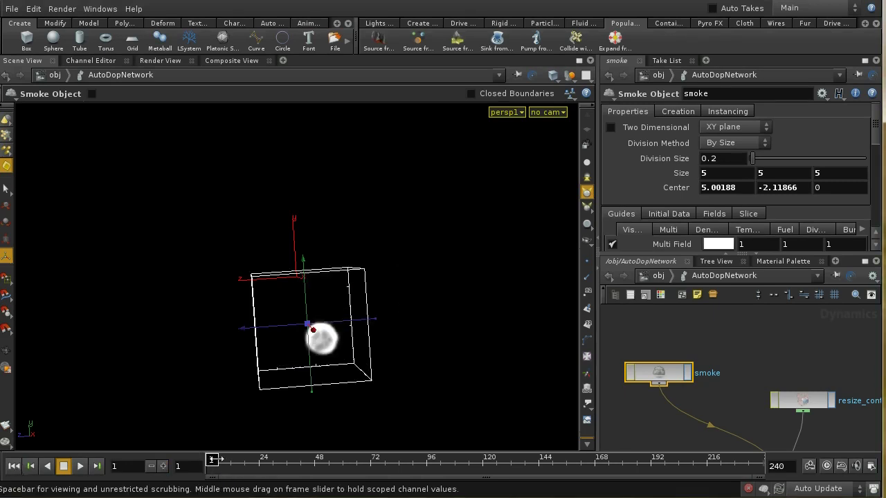
{"action": "left_click_drag", "start_coordinate": [212, 460], "coordinate": [238, 459]}
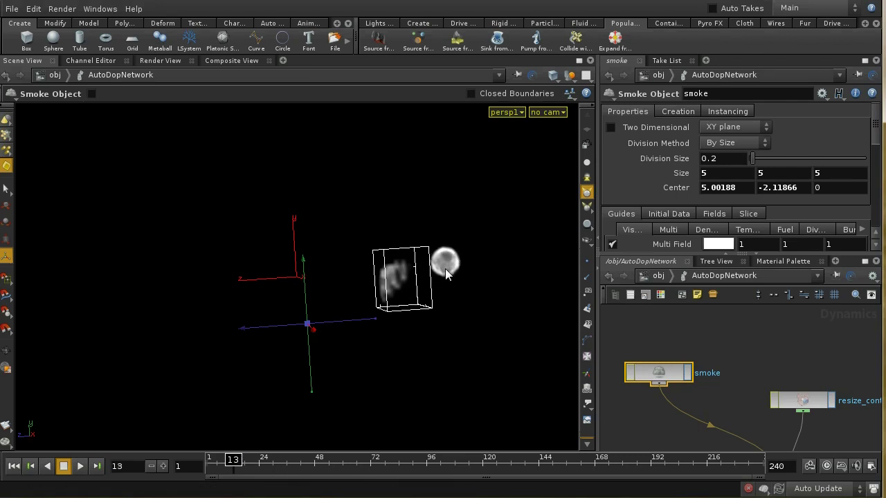
{"action": "left_click_drag", "start_coordinate": [235, 460], "coordinate": [211, 460]}
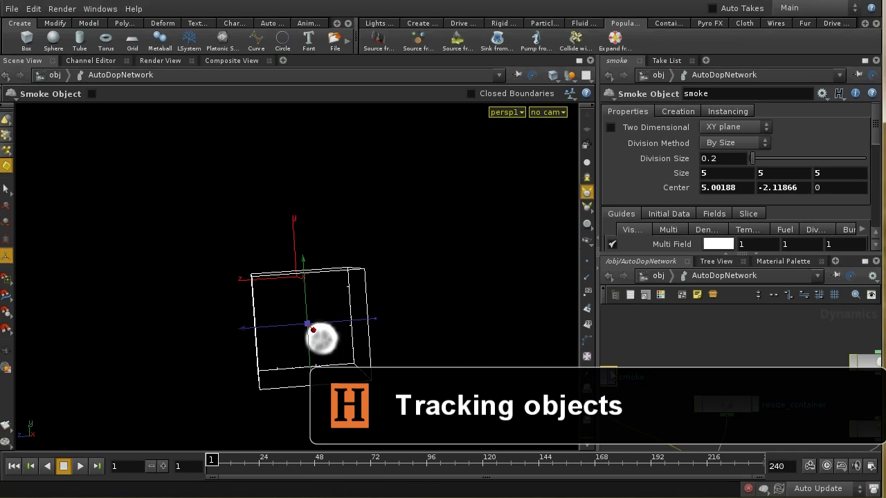
{"action": "left_click", "coordinate": [727, 405]}
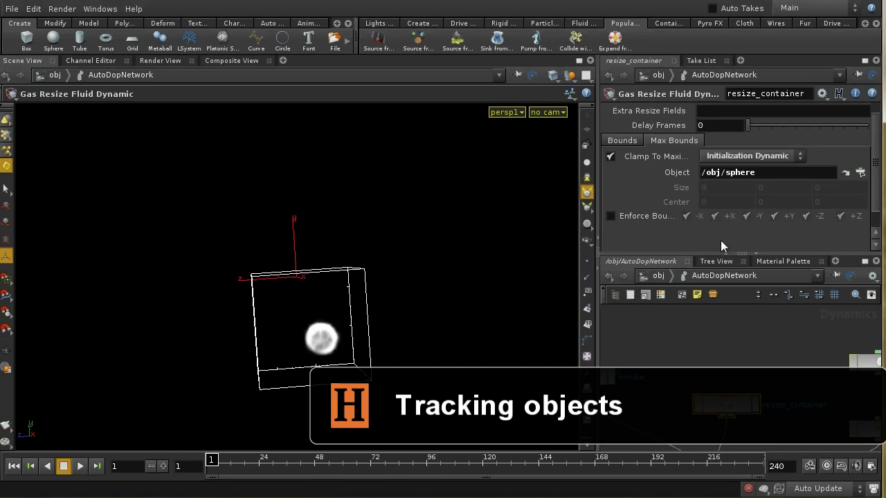
- Turn on Track By Object in resize_container's Tracking Object settings with Sop Path /obj/sphere
{"action": "left_click", "coordinate": [627, 140]}
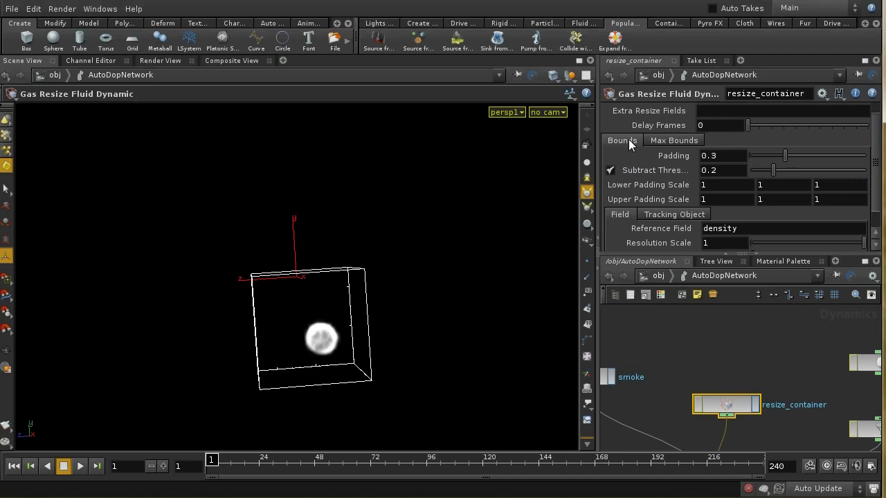
{"action": "scroll", "coordinate": [674, 197], "scroll_direction": "down", "scroll_amount": 1}
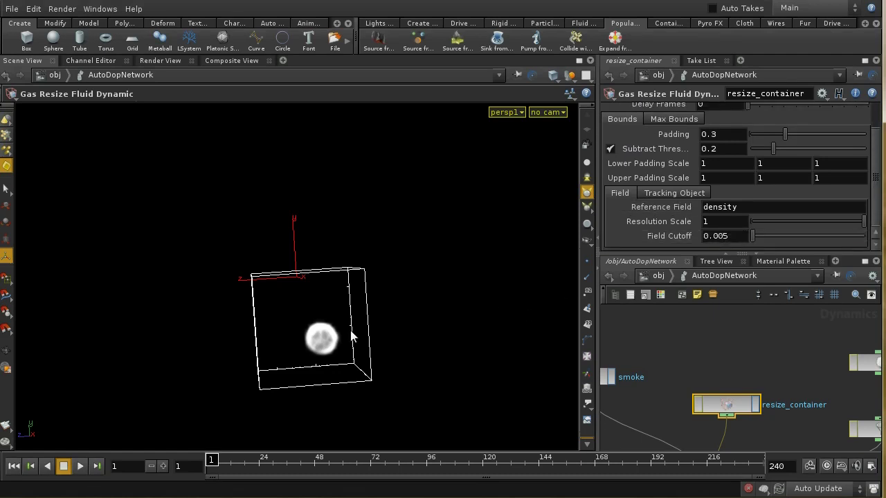
{"action": "left_click", "coordinate": [657, 195]}
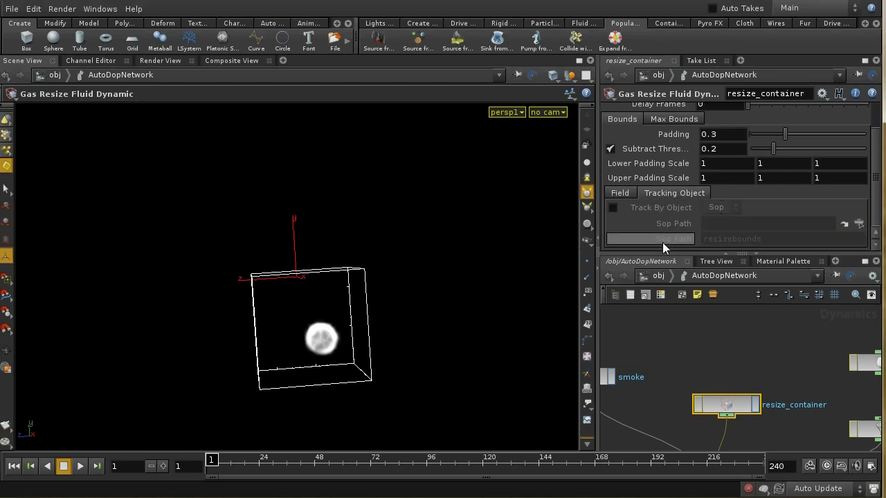
{"action": "left_click", "coordinate": [613, 207]}
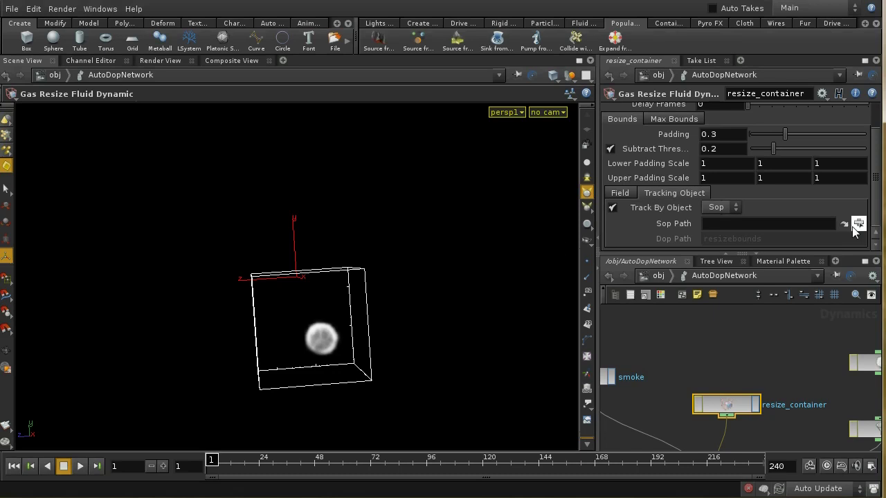
{"action": "left_click", "coordinate": [859, 225]}
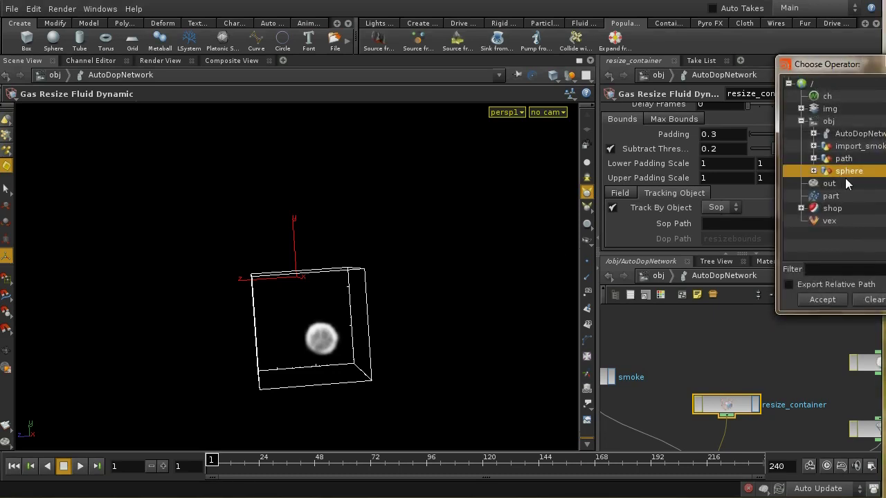
{"action": "left_click", "coordinate": [824, 299]}
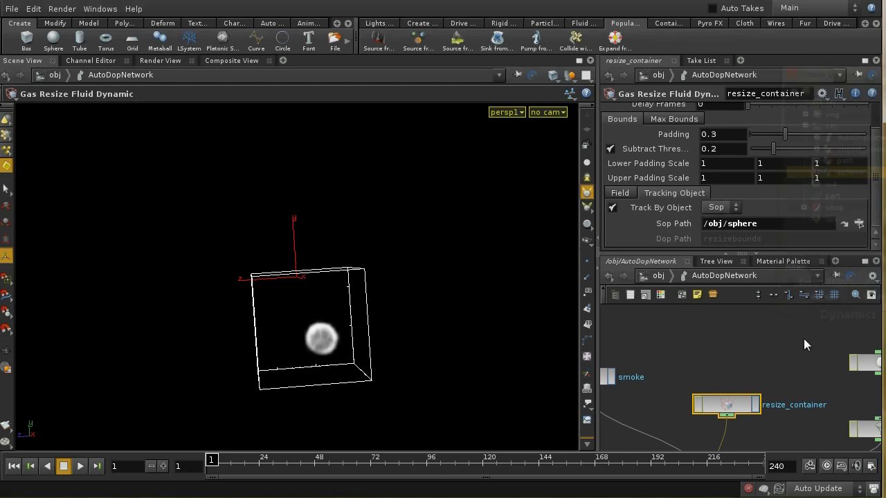
{"action": "left_click", "coordinate": [162, 467]}
{"action": "left_click", "coordinate": [162, 467]}
{"action": "left_click", "coordinate": [162, 466]}
{"action": "left_click", "coordinate": [162, 467]}
{"action": "left_click", "coordinate": [162, 467]}
{"action": "left_click", "coordinate": [162, 466]}
{"action": "left_click", "coordinate": [162, 466]}
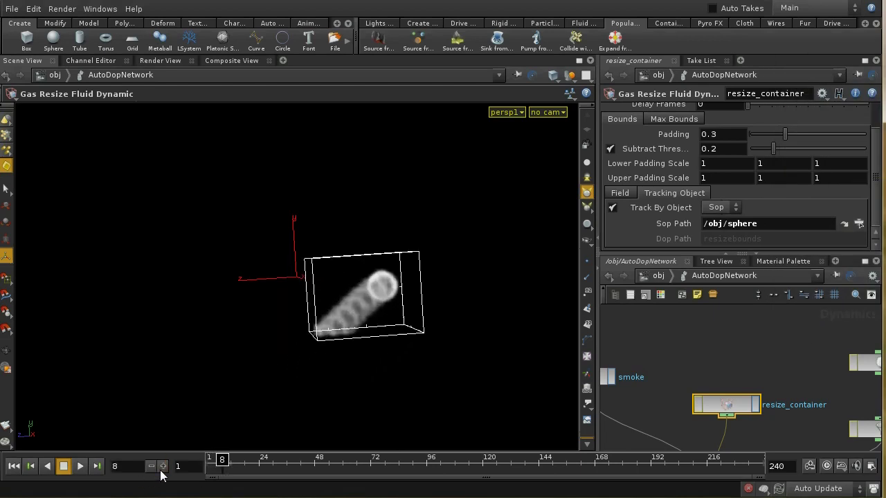
{"action": "left_click", "coordinate": [161, 466]}
{"action": "left_click", "coordinate": [162, 466]}
{"action": "left_click", "coordinate": [162, 466]}
{"action": "left_click", "coordinate": [162, 466]}
{"action": "left_click", "coordinate": [162, 467]}
{"action": "left_click", "coordinate": [162, 466]}
{"action": "left_click", "coordinate": [162, 467]}
{"action": "left_click", "coordinate": [162, 466]}
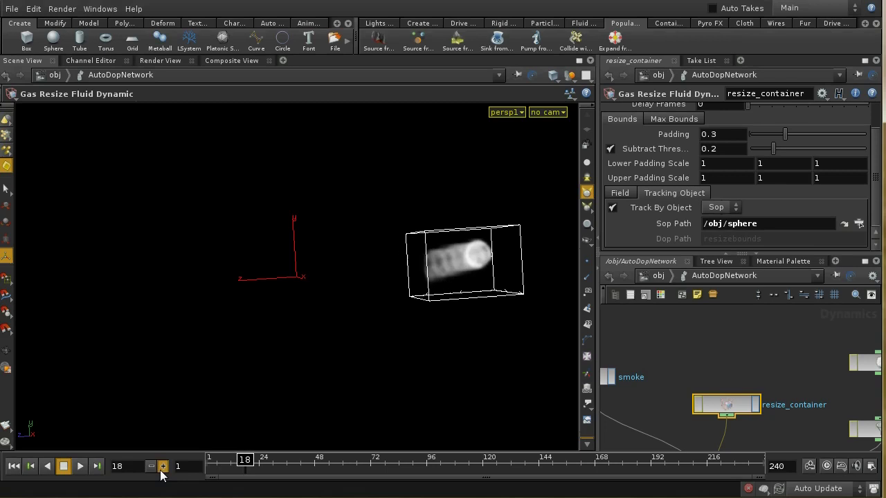
{"action": "left_click", "coordinate": [162, 466]}
{"action": "left_click", "coordinate": [162, 467]}
{"action": "left_click", "coordinate": [162, 467]}
{"action": "left_click", "coordinate": [162, 466]}
{"action": "left_click", "coordinate": [162, 468]}
{"action": "left_click", "coordinate": [162, 467]}
{"action": "left_click", "coordinate": [161, 468]}
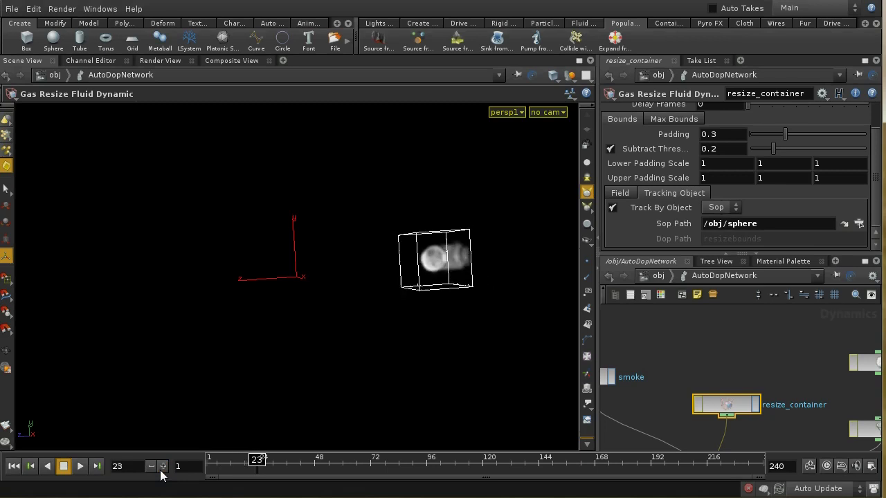
{"action": "left_click", "coordinate": [162, 468]}
{"action": "left_click", "coordinate": [162, 468]}
{"action": "left_click", "coordinate": [162, 468]}
{"action": "left_click", "coordinate": [162, 467]}
{"action": "left_click", "coordinate": [162, 468]}
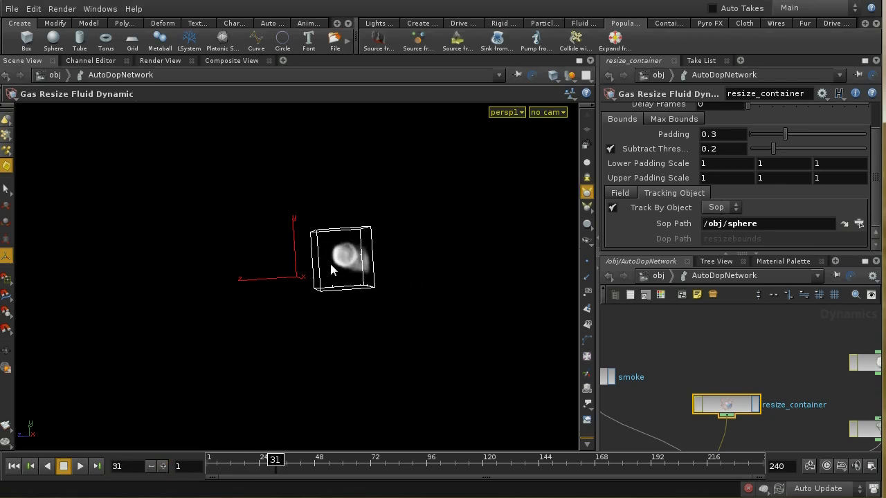
{"action": "left_click", "coordinate": [14, 466]}
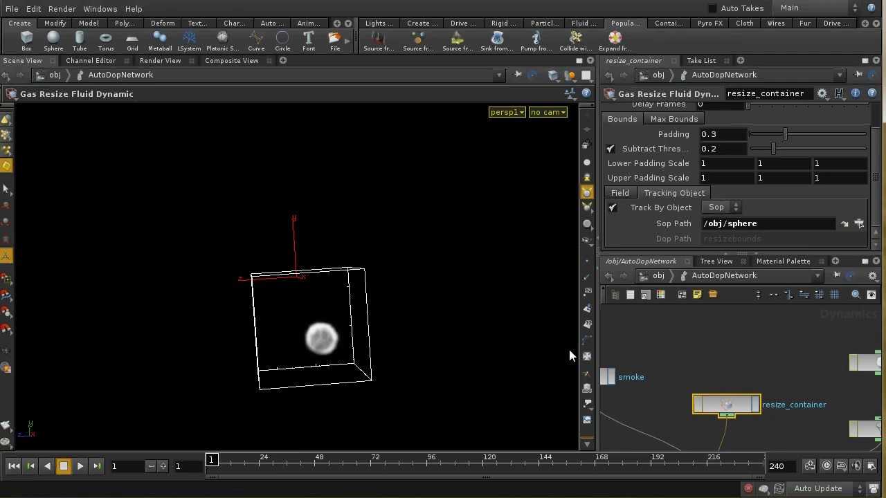
- Search 'Gas' and place a Gas Dissipate node (gasdissipate1) in the AutoDopNetwork
{"action": "middle_click_drag", "start_coordinate": [789, 418], "coordinate": [747, 352]}
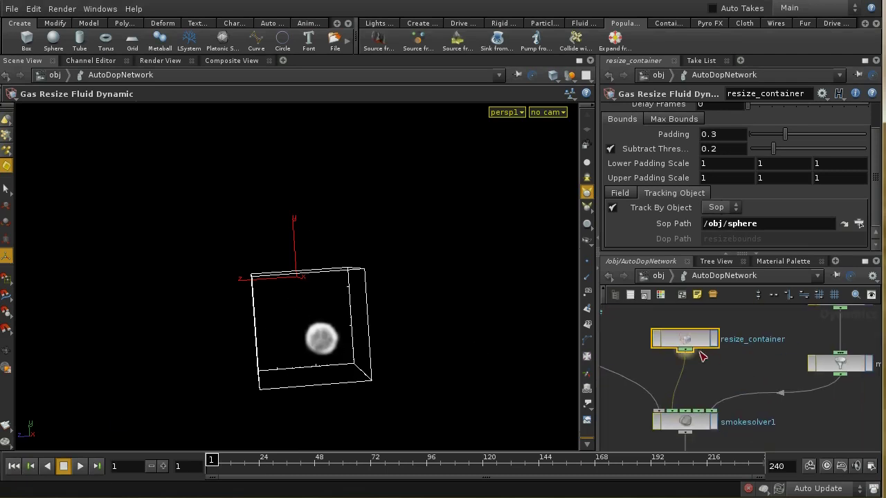
{"action": "middle_click_drag", "start_coordinate": [797, 312], "coordinate": [763, 378]}
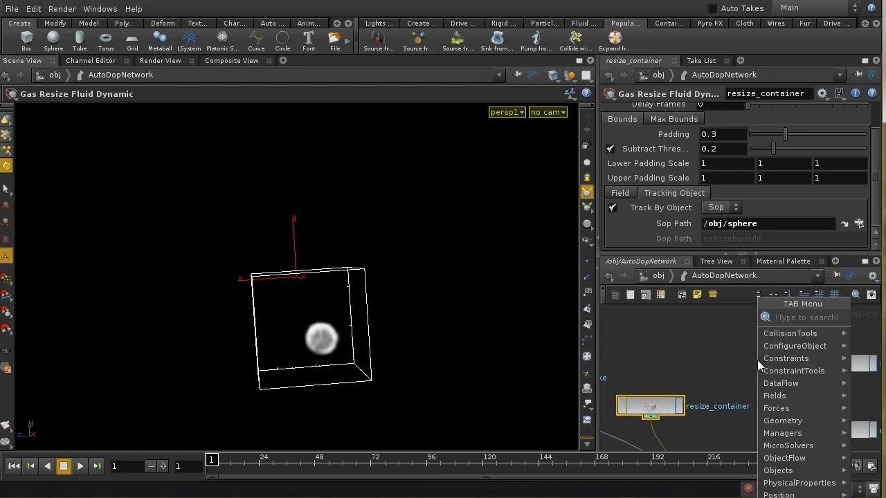
{"action": "type", "text": "Gas Damp"}
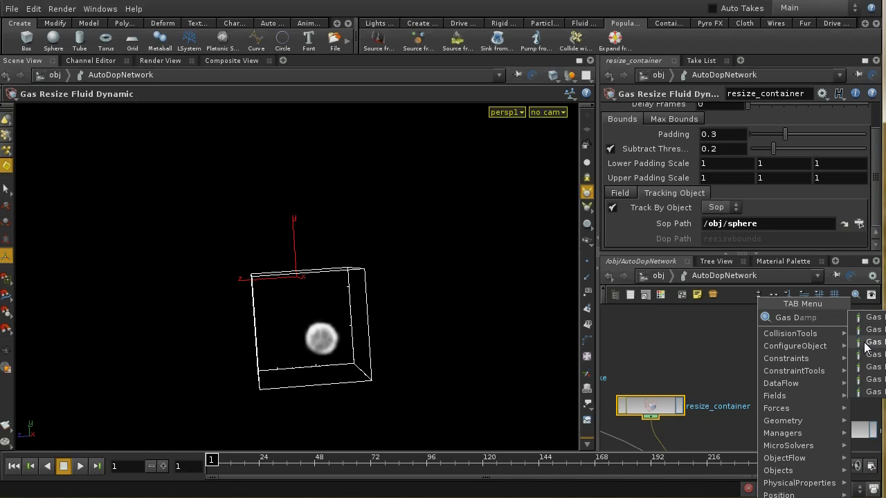
{"action": "left_click", "coordinate": [866, 343]}
{"action": "left_click", "coordinate": [740, 355]}
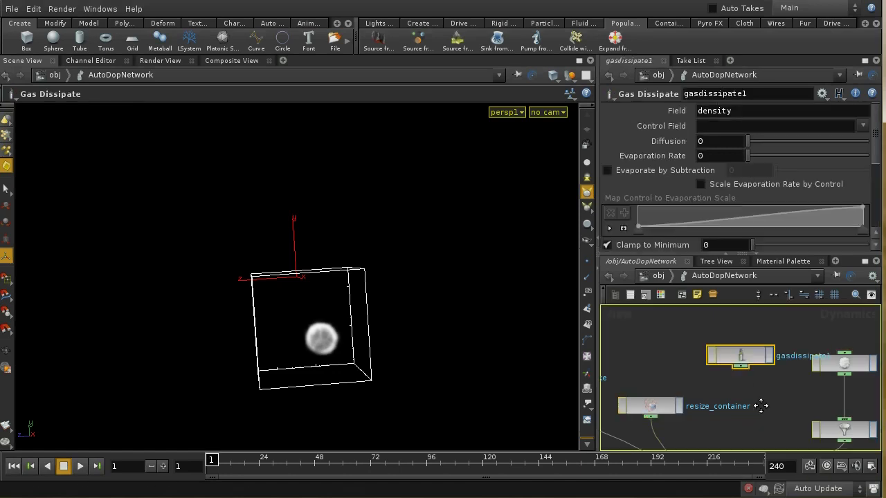
{"action": "middle_click_drag", "start_coordinate": [761, 406], "coordinate": [738, 381]}
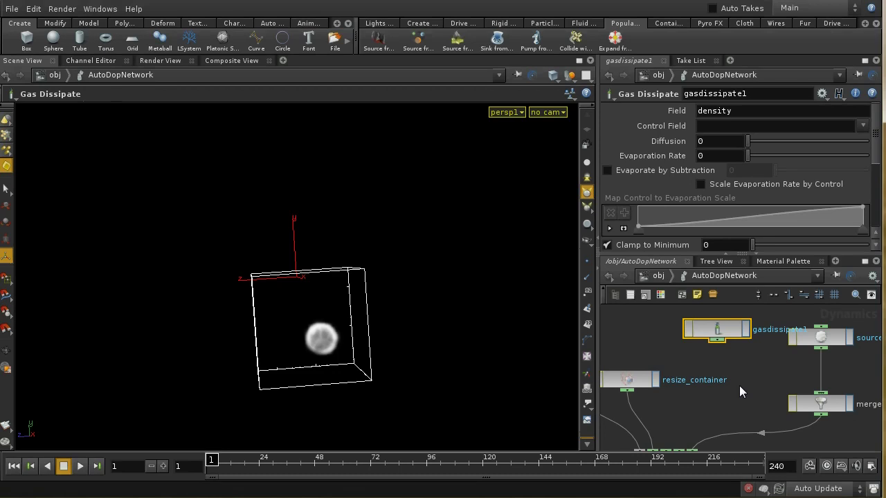
- Move gasdissipate1 beside merge2 and wire its output into merge2
{"action": "middle_click_drag", "start_coordinate": [739, 386], "coordinate": [665, 400]}
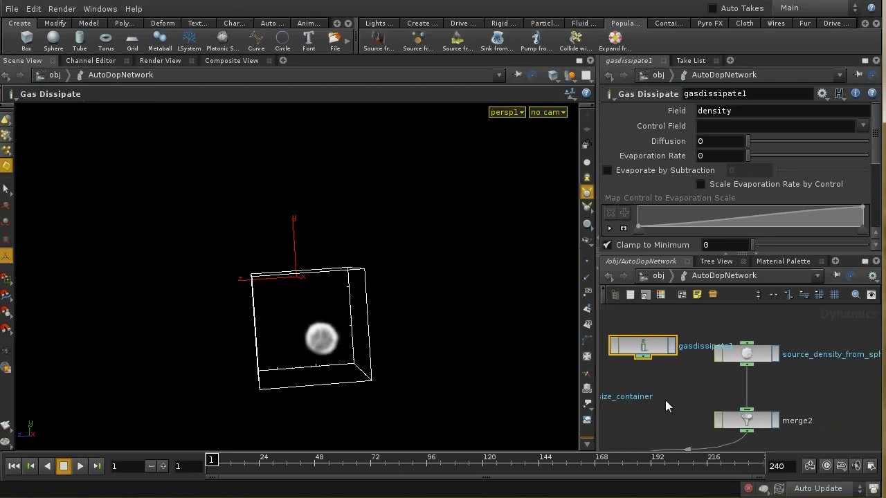
{"action": "left_click", "coordinate": [664, 360]}
{"action": "left_click_drag", "start_coordinate": [665, 360], "coordinate": [831, 388]}
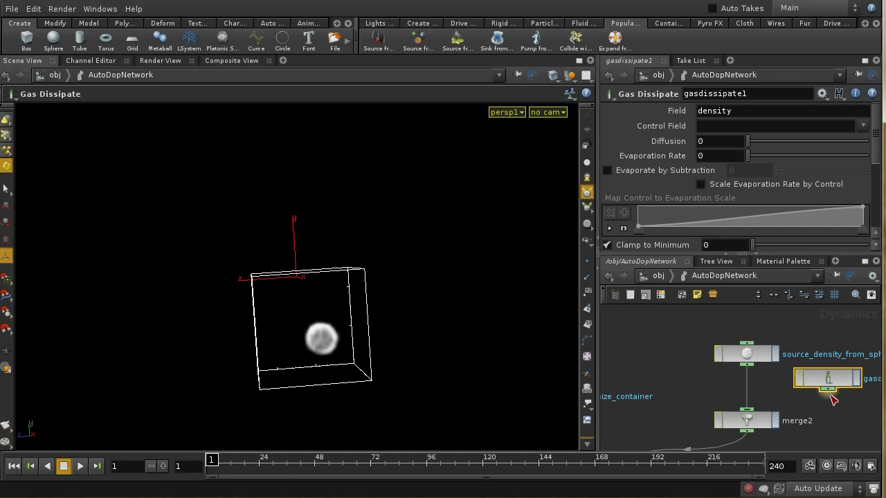
{"action": "middle_click_drag", "start_coordinate": [850, 417], "coordinate": [824, 382]}
{"action": "left_click_drag", "start_coordinate": [809, 350], "coordinate": [727, 374]}
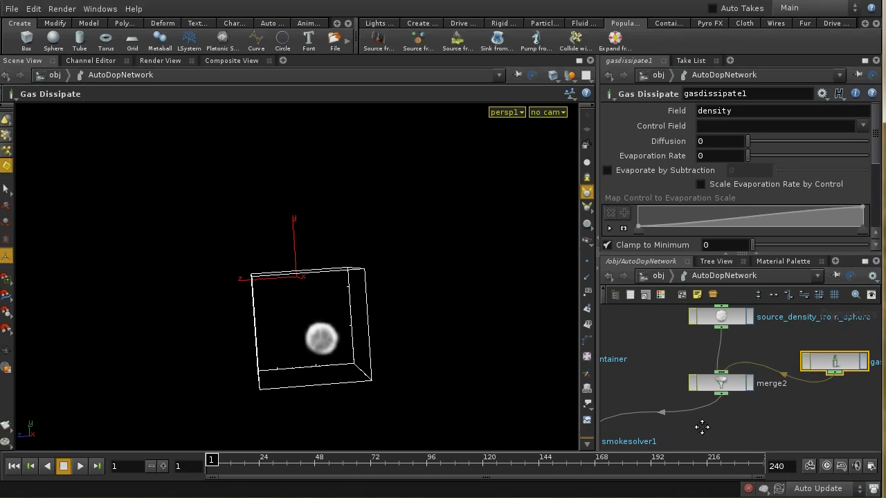
{"action": "middle_click_drag", "start_coordinate": [702, 425], "coordinate": [758, 397]}
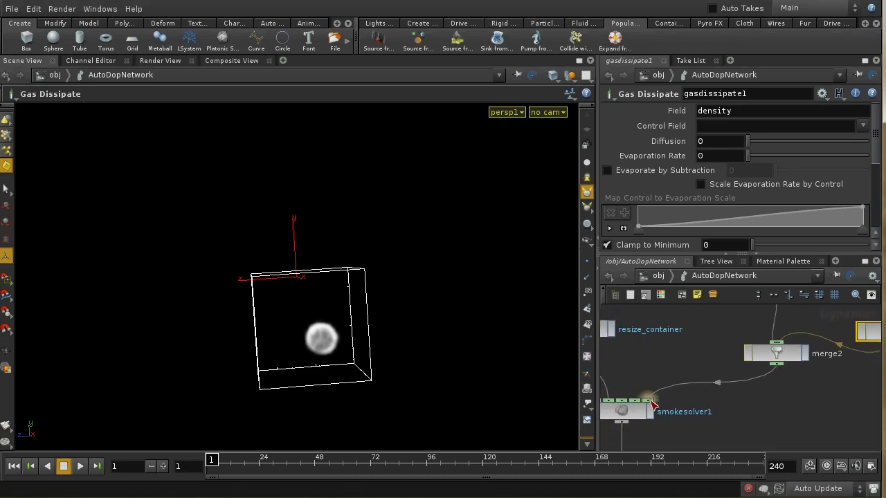
{"action": "middle_click_drag", "start_coordinate": [722, 406], "coordinate": [617, 419]}
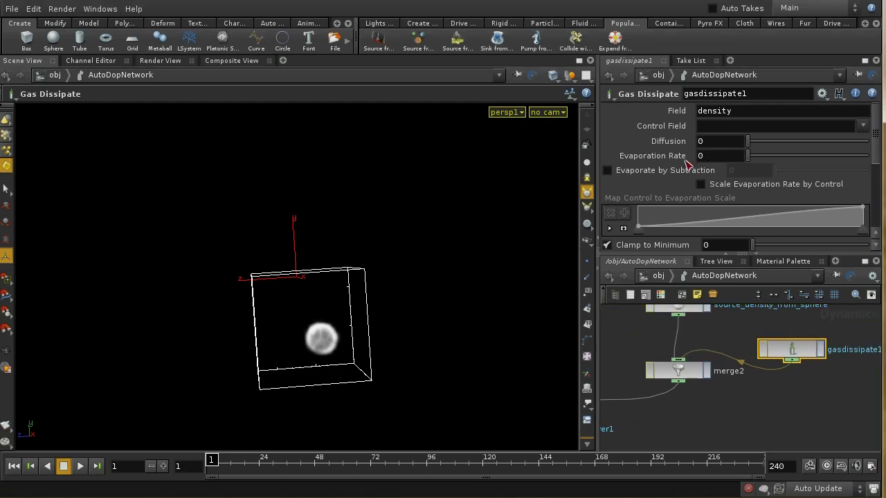
- Enable Evaporate by Subtraction at 0.6 and step the smoke simulation forward several frames
{"action": "left_click", "coordinate": [607, 170]}
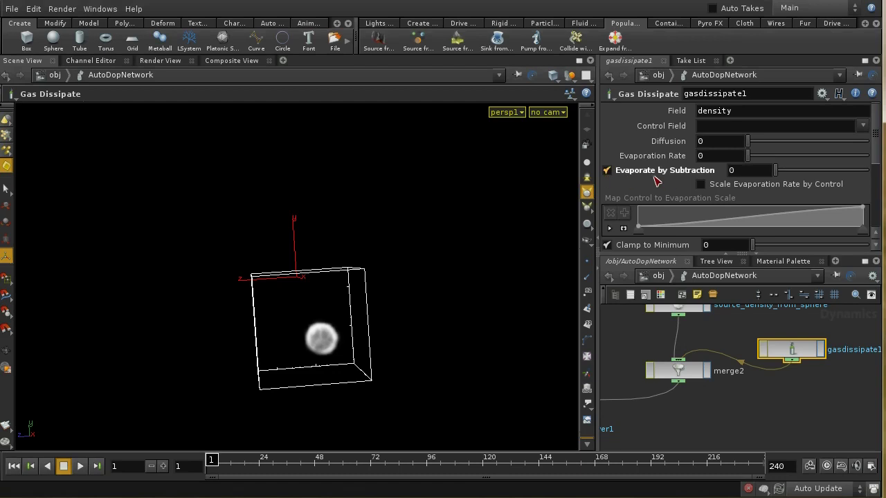
{"action": "left_click", "coordinate": [748, 174]}
{"action": "key", "text": "Return"}
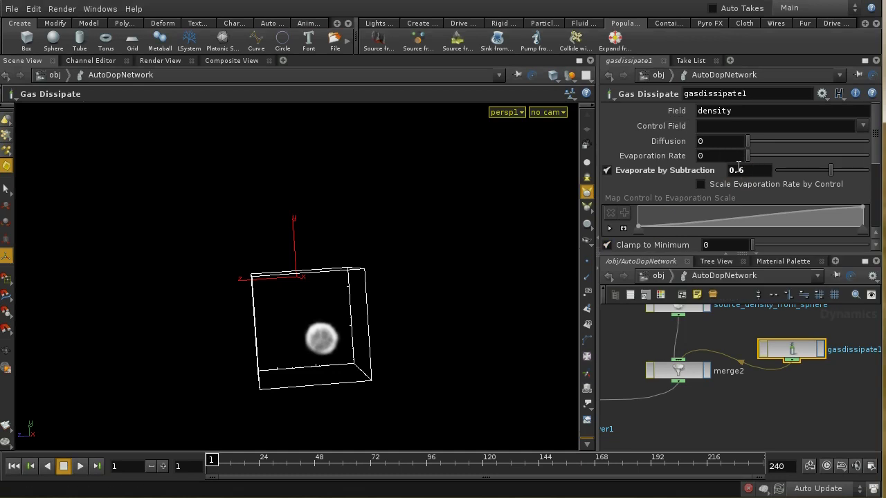
{"action": "left_click", "coordinate": [164, 465]}
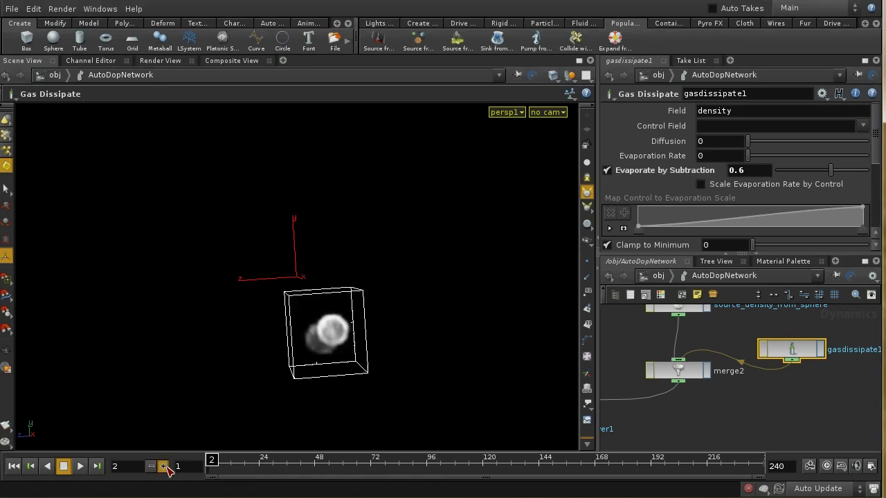
{"action": "left_click", "coordinate": [164, 466]}
{"action": "left_click", "coordinate": [164, 466]}
{"action": "left_click", "coordinate": [164, 466]}
{"action": "left_click", "coordinate": [164, 465]}
{"action": "left_click", "coordinate": [163, 466]}
{"action": "left_click", "coordinate": [164, 466]}
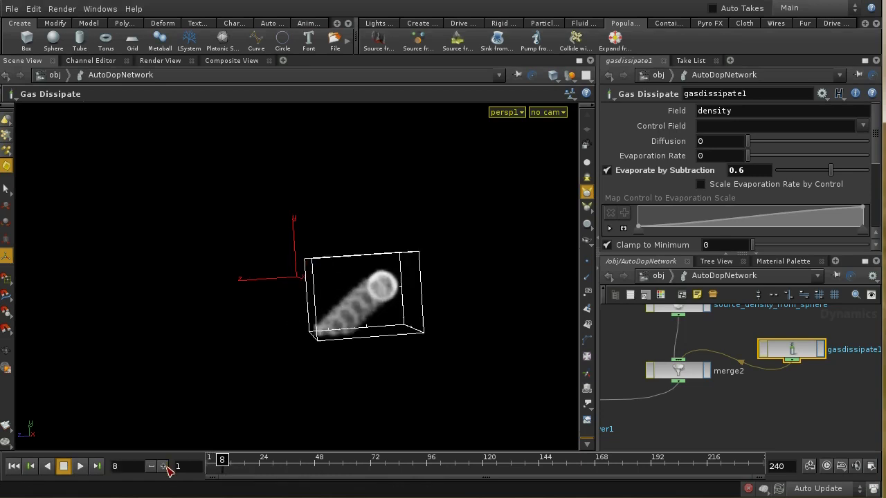
{"action": "left_click", "coordinate": [164, 466]}
{"action": "left_click", "coordinate": [164, 465]}
- Change the evaporation amount to 2, replay the simulation, and return to frame 1
{"action": "left_click", "coordinate": [14, 465]}
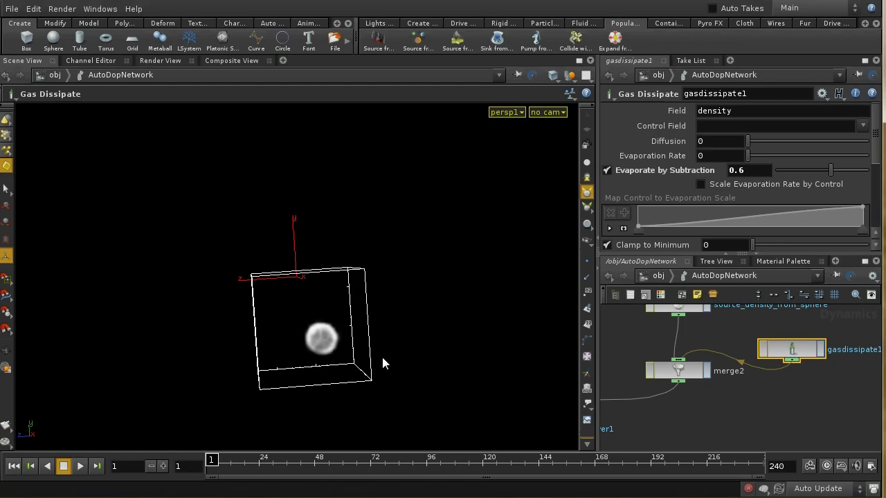
{"action": "left_click", "coordinate": [749, 173]}
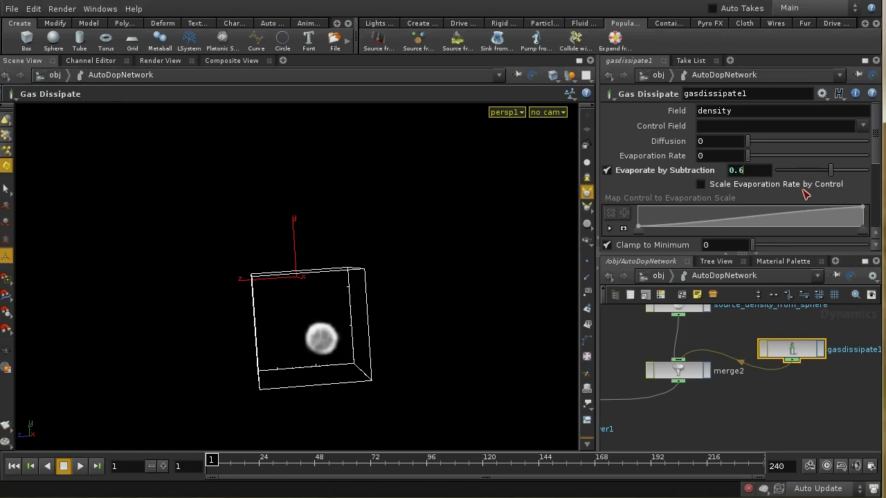
{"action": "key", "text": "BackSpace"}
{"action": "type", "text": "8"}
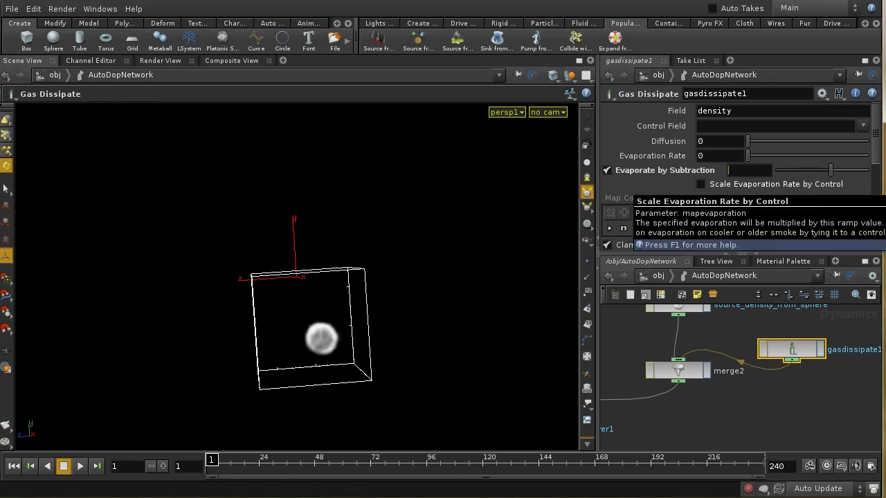
{"action": "type", "text": "2"}
{"action": "key", "text": "Return"}
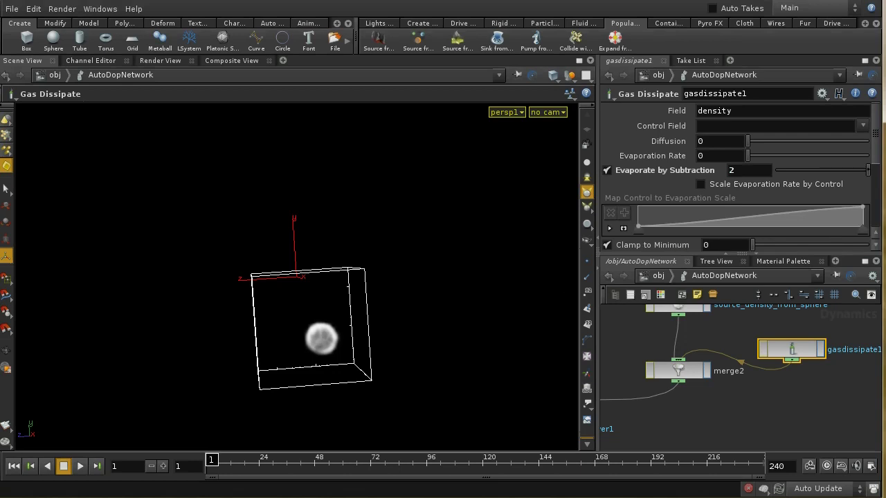
{"action": "left_click", "coordinate": [163, 466]}
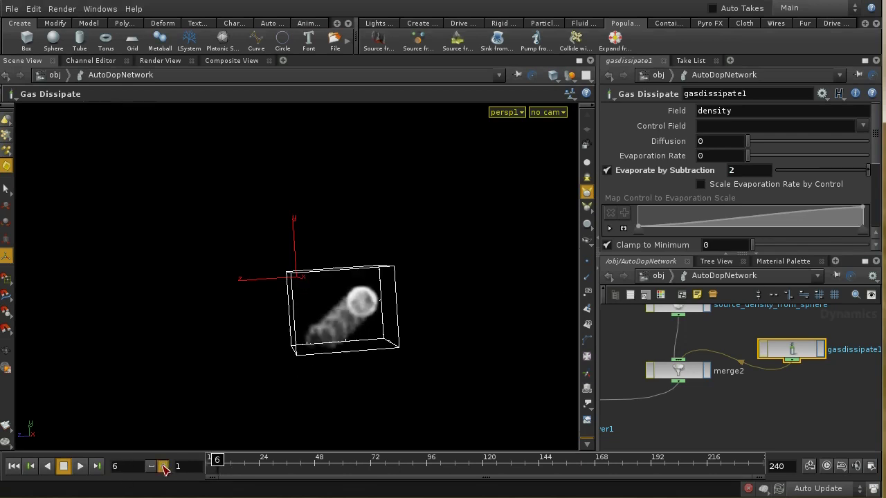
{"action": "left_click", "coordinate": [17, 467]}
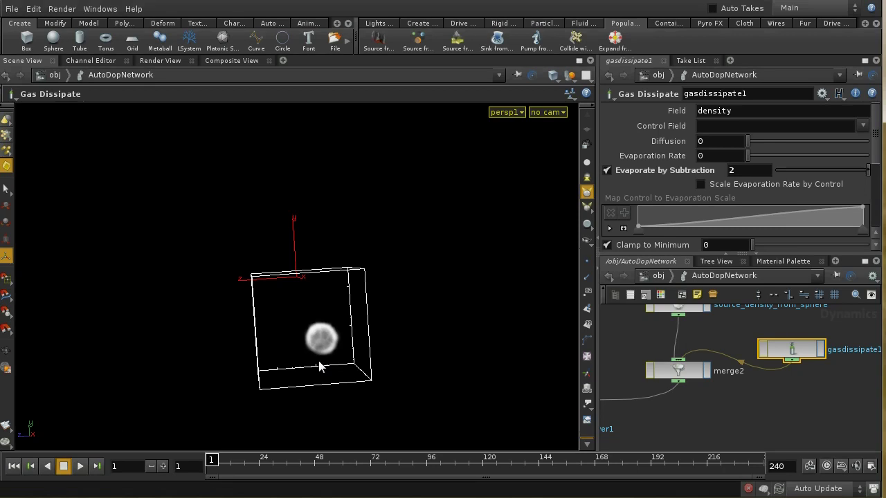
- Try an evaporation amount of 10, scrubbing to frame 16 and back to frame 1
{"action": "double_click", "coordinate": [744, 169]}
{"action": "type", "text": "10"}
{"action": "key", "text": "Return"}
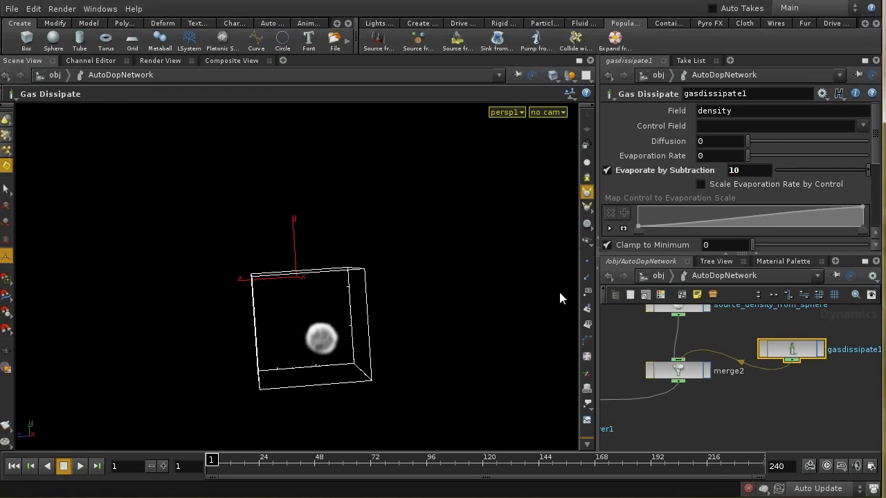
{"action": "left_click_drag", "start_coordinate": [211, 459], "coordinate": [276, 459]}
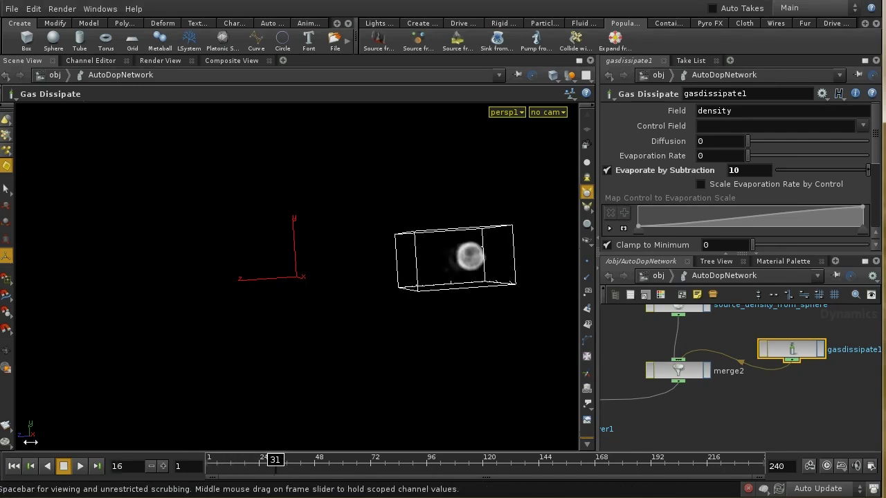
{"action": "left_click", "coordinate": [14, 467]}
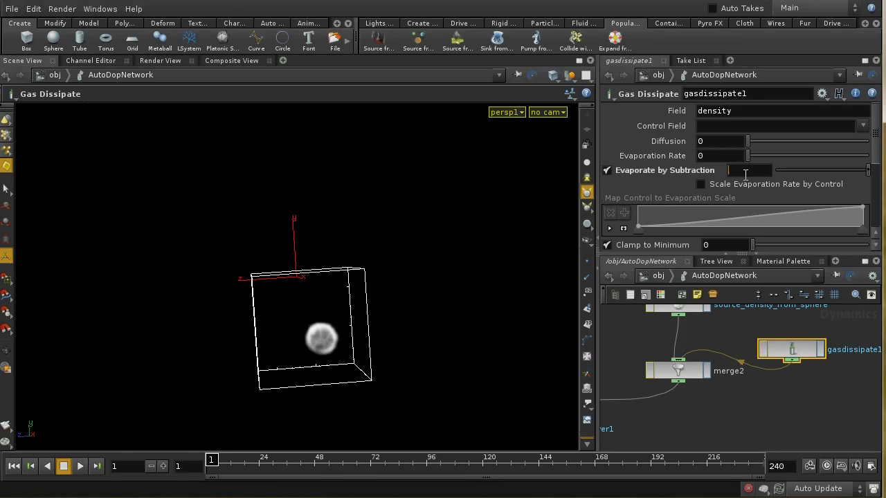
- Set the evaporation amount to 7 and select the resize_container node
{"action": "type", "text": "7"}
{"action": "middle_click_drag", "start_coordinate": [723, 338], "coordinate": [840, 384]}
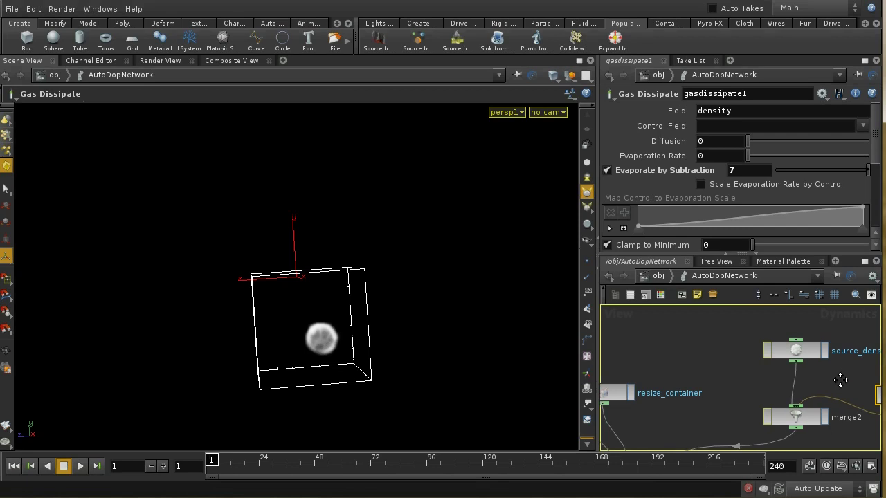
{"action": "left_click", "coordinate": [622, 393]}
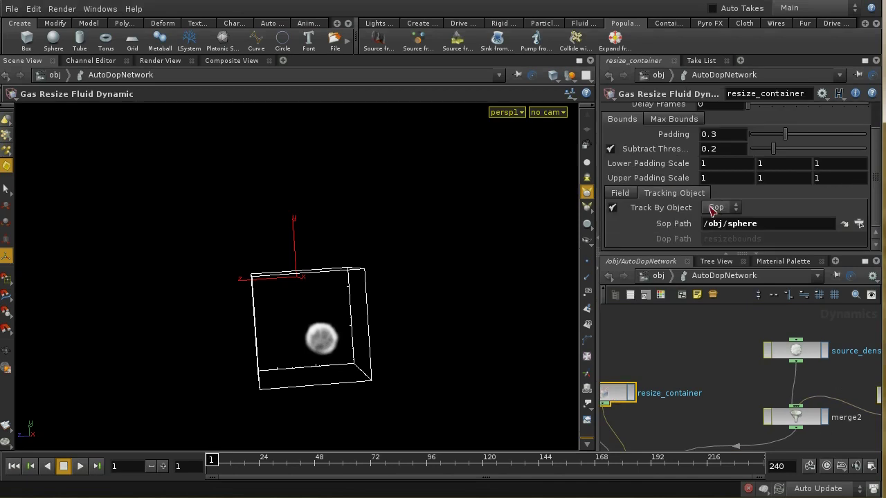
- Raise the smoke object's container Size from 5 to 9 on every axis
{"action": "middle_click_drag", "start_coordinate": [703, 404], "coordinate": [855, 375]}
{"action": "left_click", "coordinate": [671, 338]}
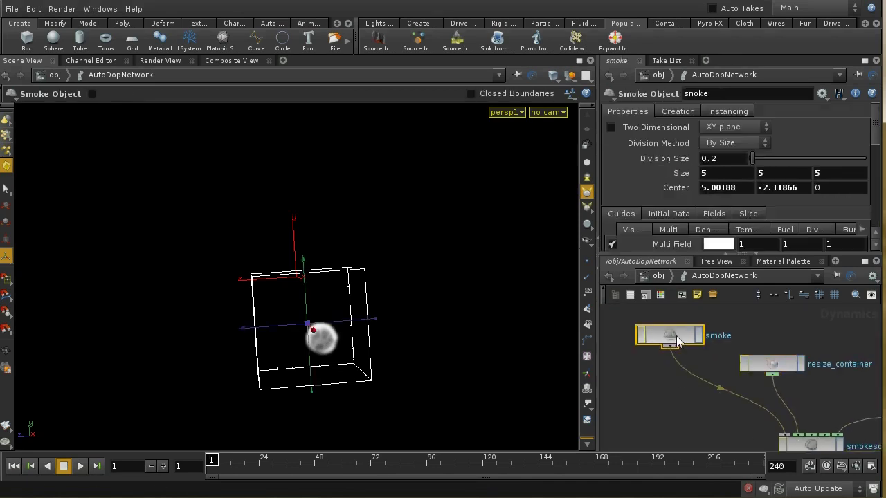
{"action": "middle_click_drag", "start_coordinate": [681, 174], "coordinate": [720, 150]}
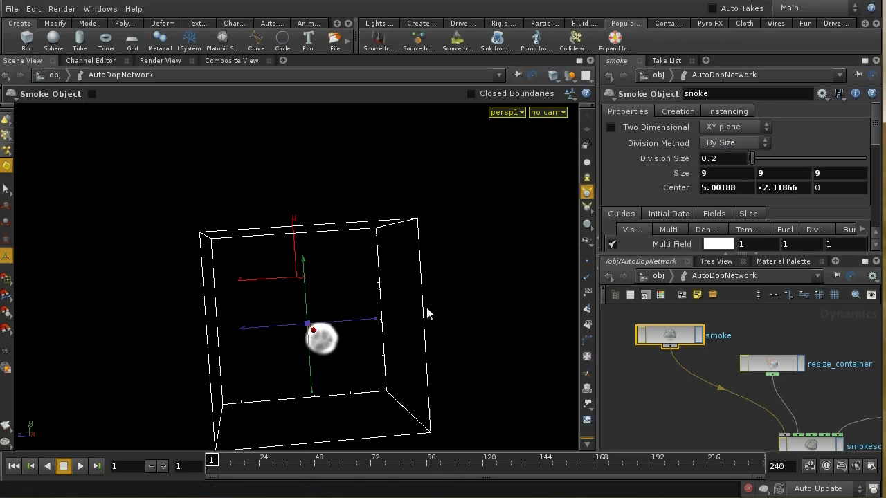
- Play the simulation twice to preview the trailing smoke, returning to frame 1 each time
{"action": "left_click", "coordinate": [79, 466]}
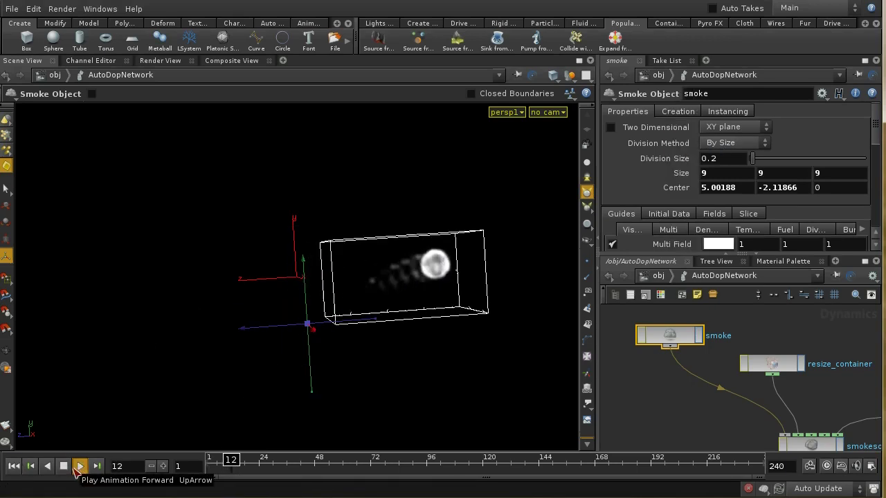
{"action": "left_click", "coordinate": [63, 466]}
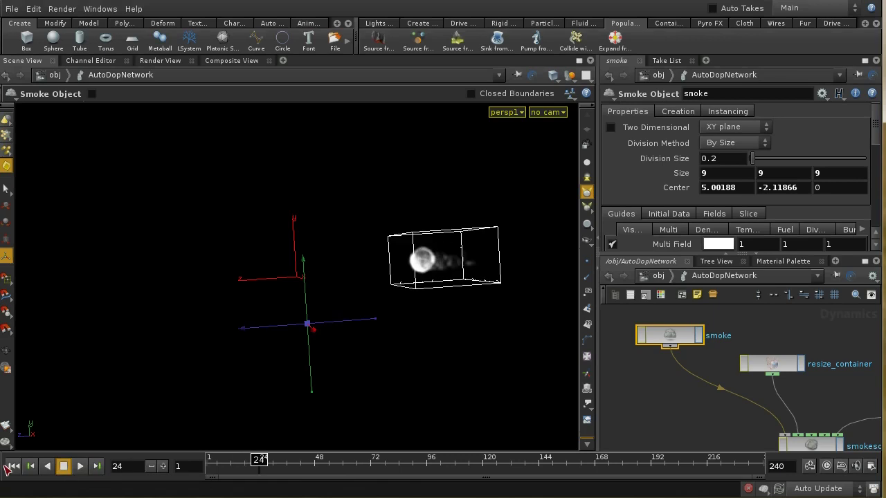
{"action": "left_click", "coordinate": [13, 466]}
{"action": "left_click", "coordinate": [80, 467]}
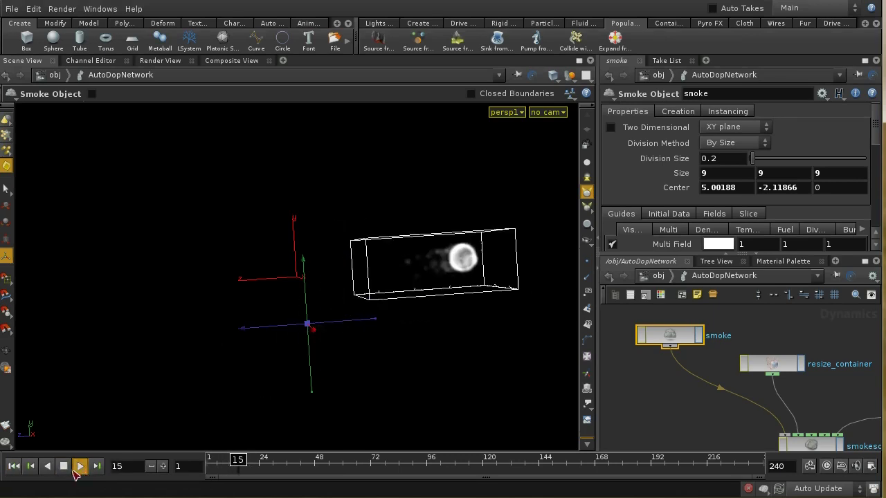
{"action": "left_click", "coordinate": [63, 466]}
{"action": "left_click", "coordinate": [13, 467]}
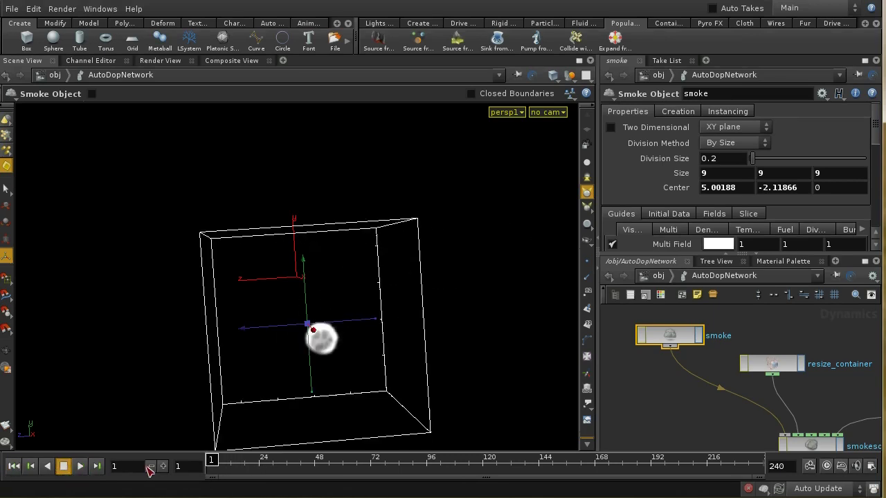
{"action": "middle_click_drag", "start_coordinate": [819, 387], "coordinate": [656, 408]}
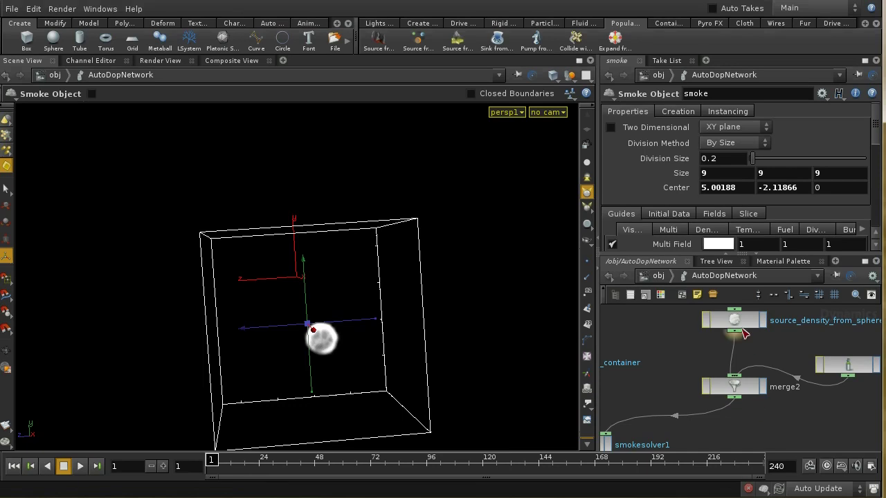
- Set gasdissipate1's Evaporate by Subtraction value to 4
{"action": "left_click", "coordinate": [740, 326]}
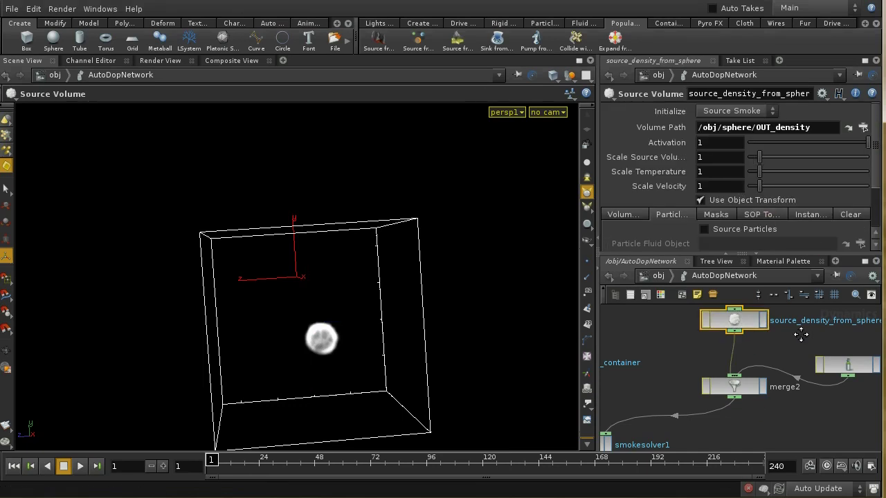
{"action": "middle_click_drag", "start_coordinate": [861, 378], "coordinate": [816, 377]}
{"action": "left_click", "coordinate": [807, 368]}
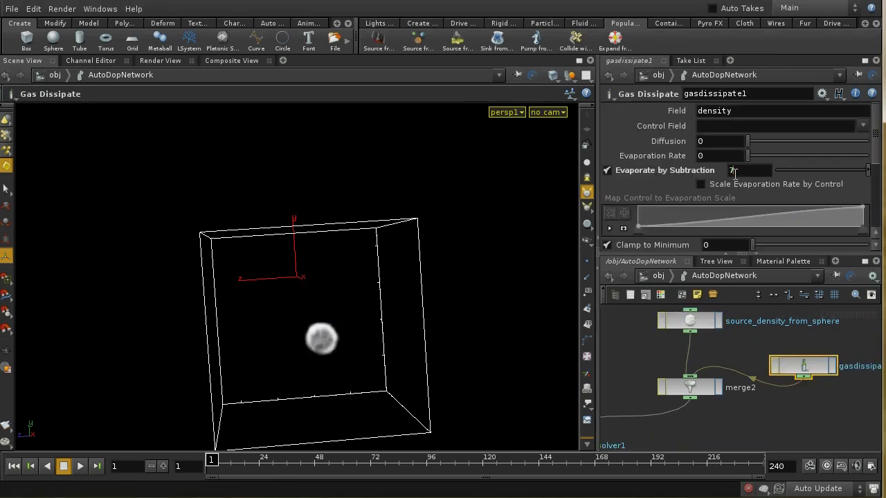
{"action": "type", "text": "4"}
{"action": "key", "text": "Return"}
- Play the simulation, reset to frame 1, then step forward seven frames to check the trail
{"action": "left_click", "coordinate": [79, 466]}
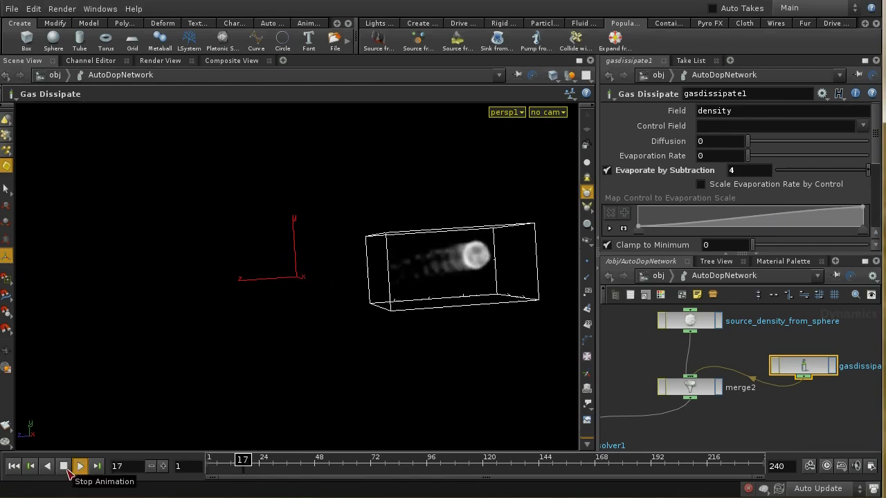
{"action": "left_click", "coordinate": [63, 467]}
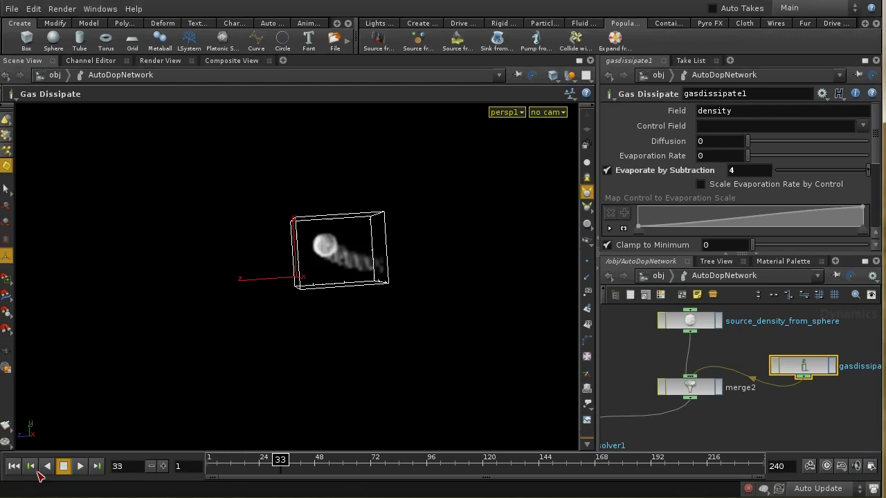
{"action": "left_click", "coordinate": [14, 466]}
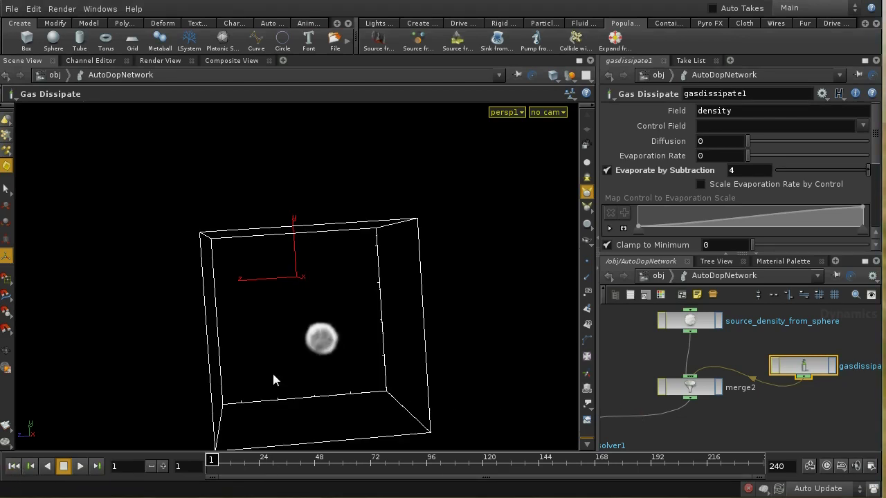
{"action": "left_click", "coordinate": [163, 466]}
{"action": "left_click", "coordinate": [163, 466]}
{"action": "left_click", "coordinate": [164, 467]}
{"action": "left_click", "coordinate": [163, 467]}
{"action": "left_click", "coordinate": [164, 466]}
{"action": "left_click", "coordinate": [163, 467]}
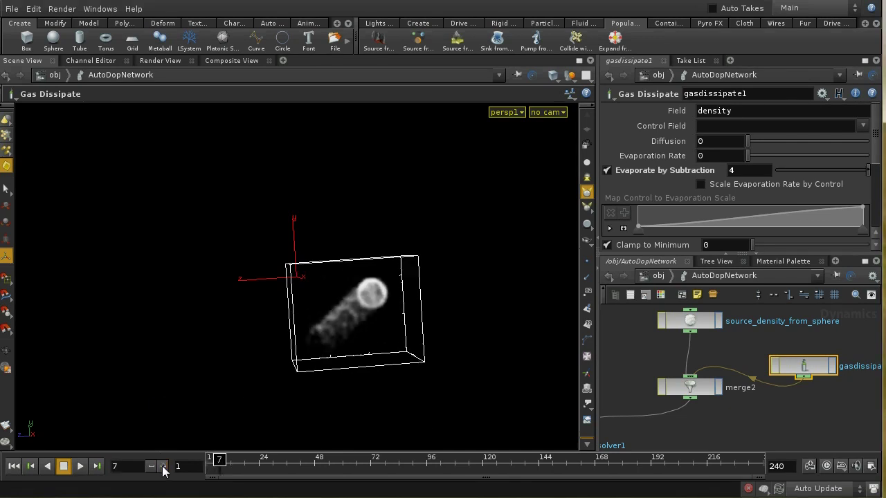
{"action": "left_click", "coordinate": [163, 467]}
{"action": "left_click", "coordinate": [163, 466]}
{"action": "left_click", "coordinate": [164, 466]}
{"action": "left_click", "coordinate": [163, 466]}
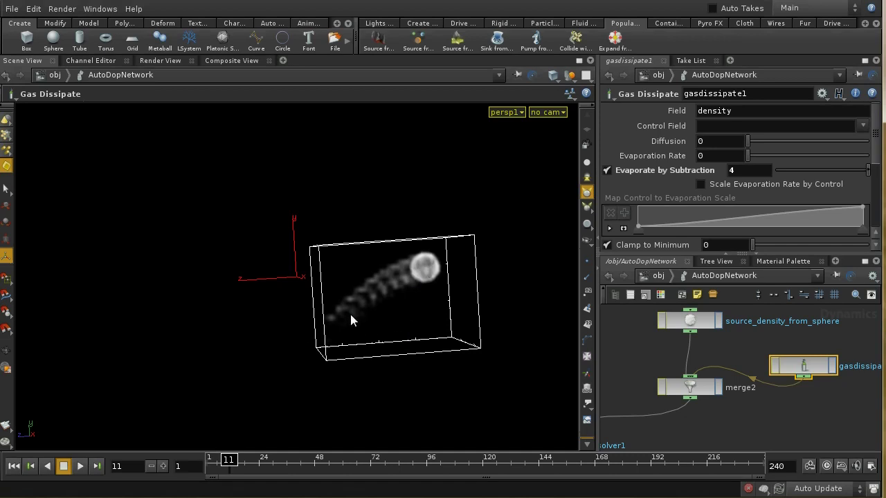
- At /obj, place the sphere node below AutoDopNetwork and enter the sphere network
{"action": "left_click", "coordinate": [658, 278]}
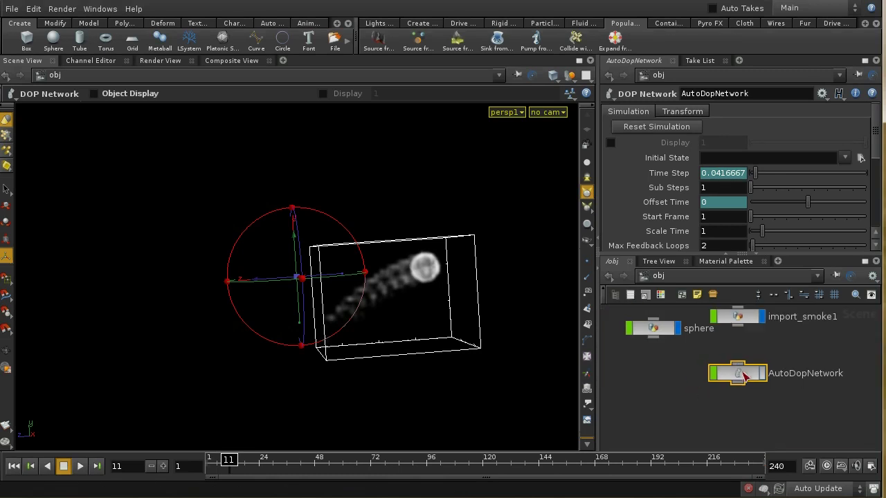
{"action": "left_click_drag", "start_coordinate": [742, 374], "coordinate": [745, 359]}
{"action": "left_click_drag", "start_coordinate": [670, 332], "coordinate": [751, 406], "text": "alt"}
{"action": "double_click", "coordinate": [751, 406]}
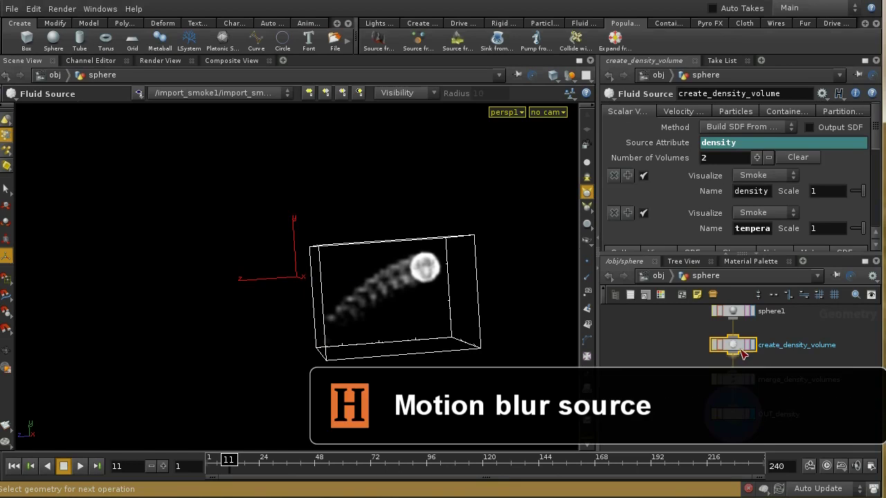
- Select create_density_volume and show its Motion Blur settings
{"action": "left_click", "coordinate": [739, 349]}
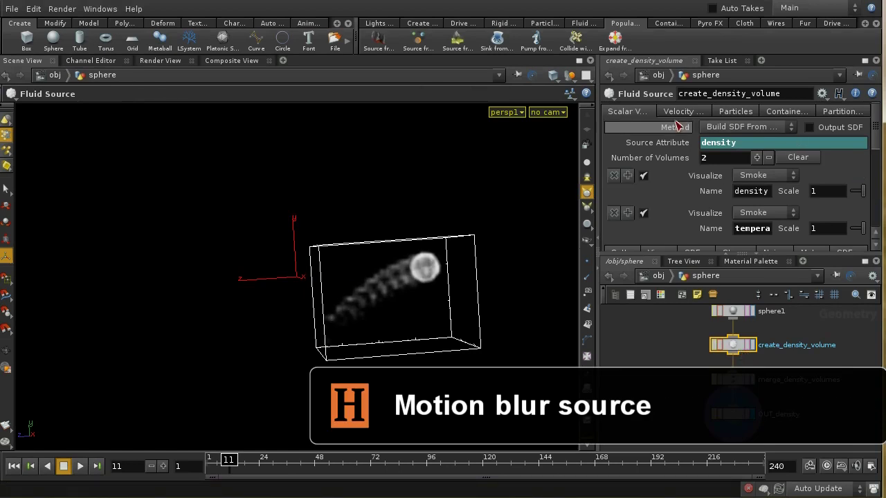
{"action": "scroll", "coordinate": [875, 127], "scroll_direction": "down", "scroll_amount": 5}
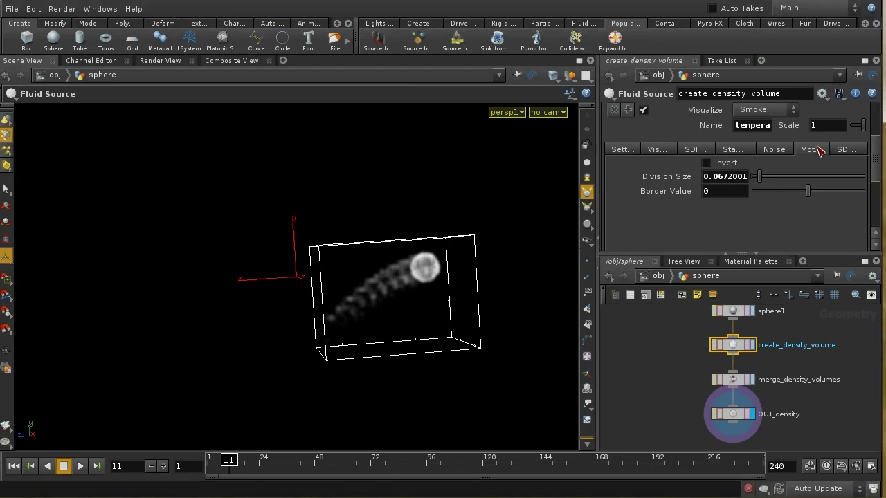
{"action": "left_click", "coordinate": [811, 150]}
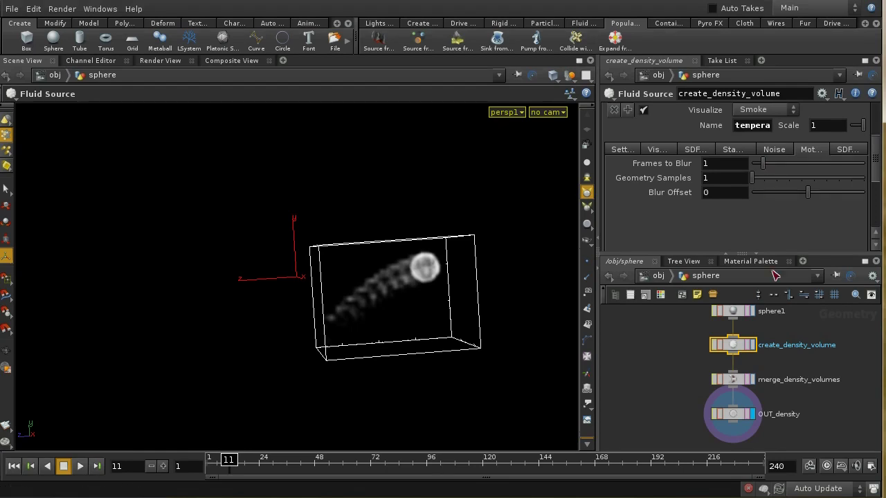
{"action": "left_click_drag", "start_coordinate": [878, 164], "coordinate": [866, 137]}
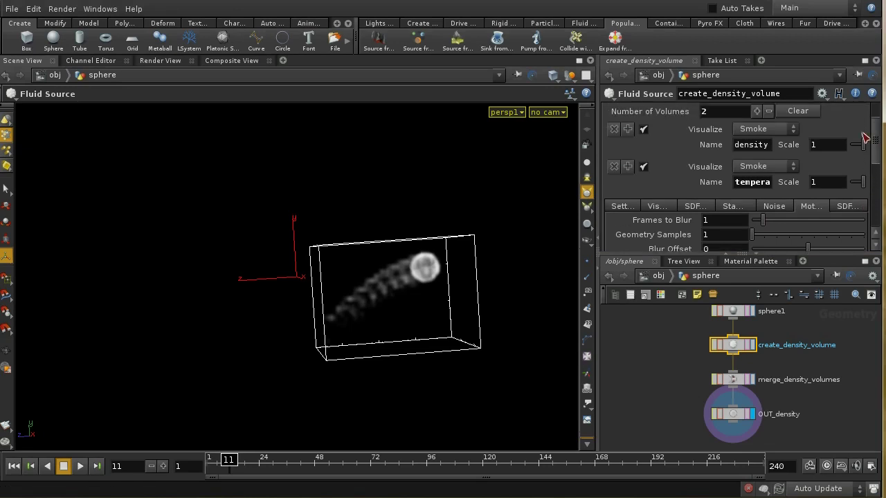
- Hide the temperature volume, display density as a Slice, and return to frame 1
{"action": "left_click", "coordinate": [642, 167]}
{"action": "left_click", "coordinate": [755, 129]}
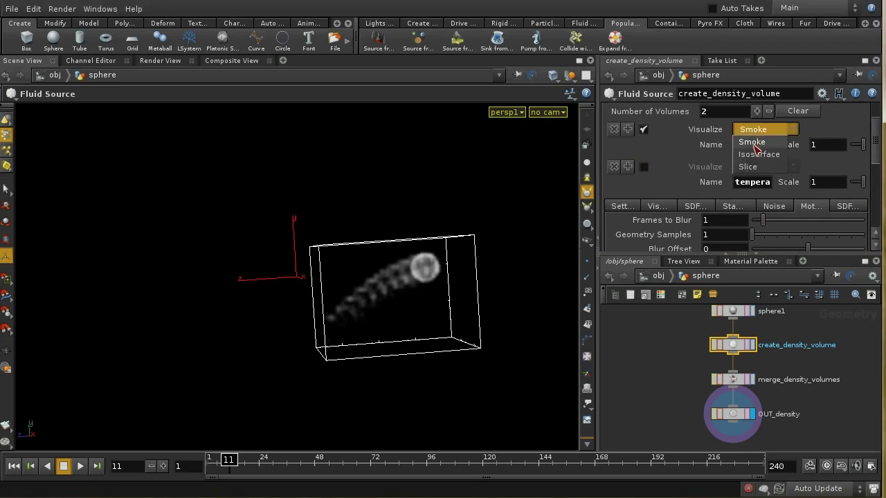
{"action": "left_click", "coordinate": [782, 143]}
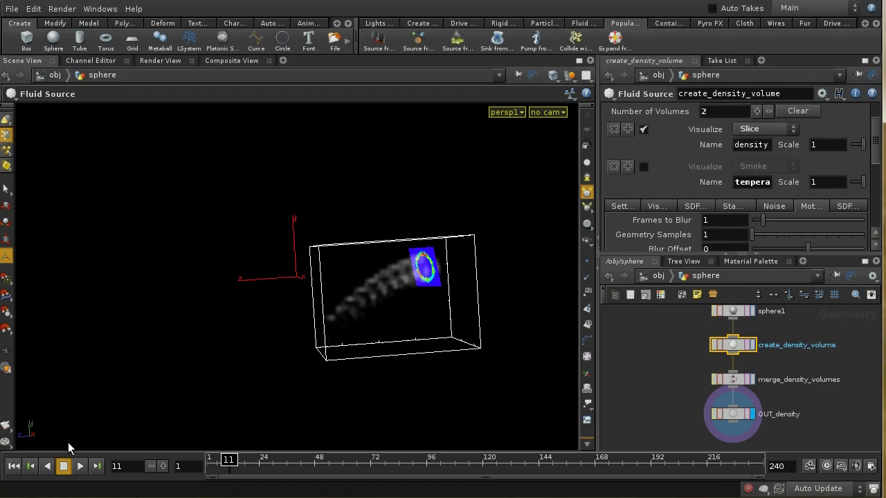
{"action": "left_click", "coordinate": [14, 466]}
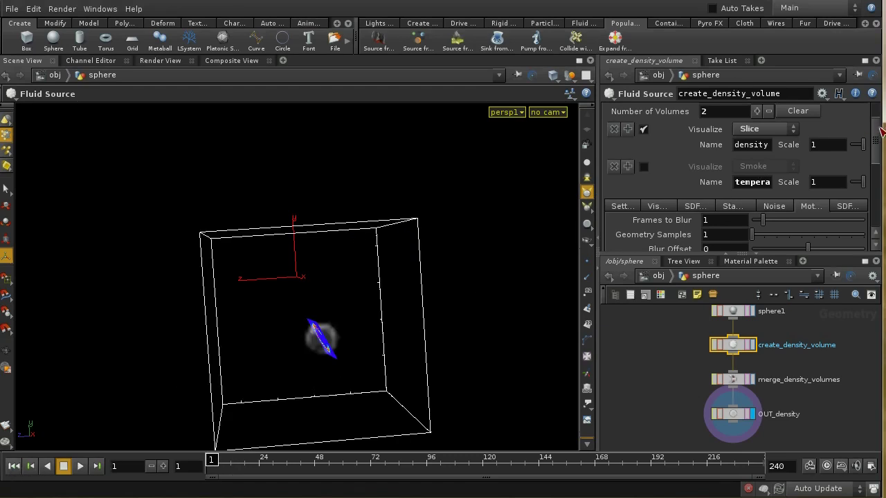
- Set the density slice's Slice Plane to YZ plane in the Visualization settings
{"action": "scroll", "coordinate": [735, 166], "scroll_direction": "down", "scroll_amount": 2}
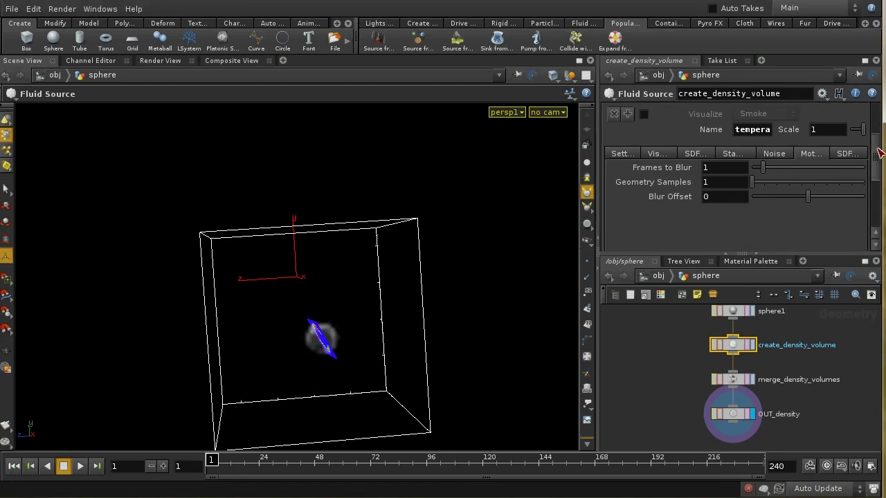
{"action": "left_click", "coordinate": [656, 140]}
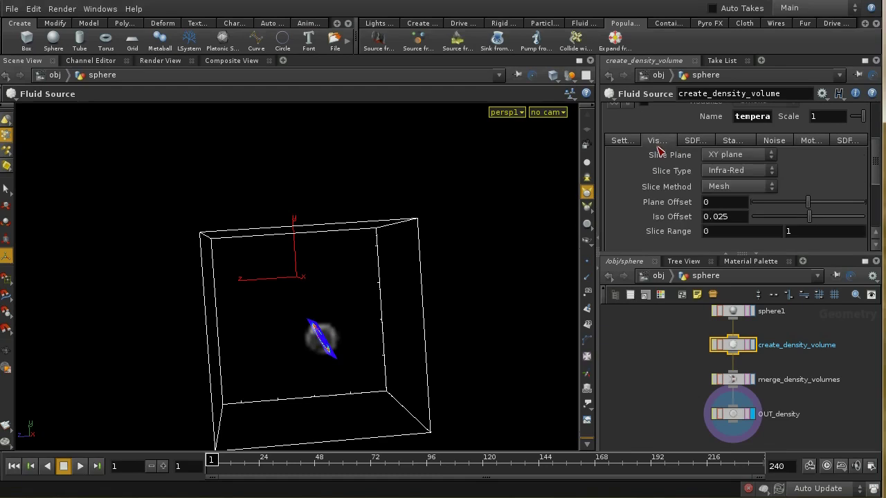
{"action": "left_click", "coordinate": [739, 155]}
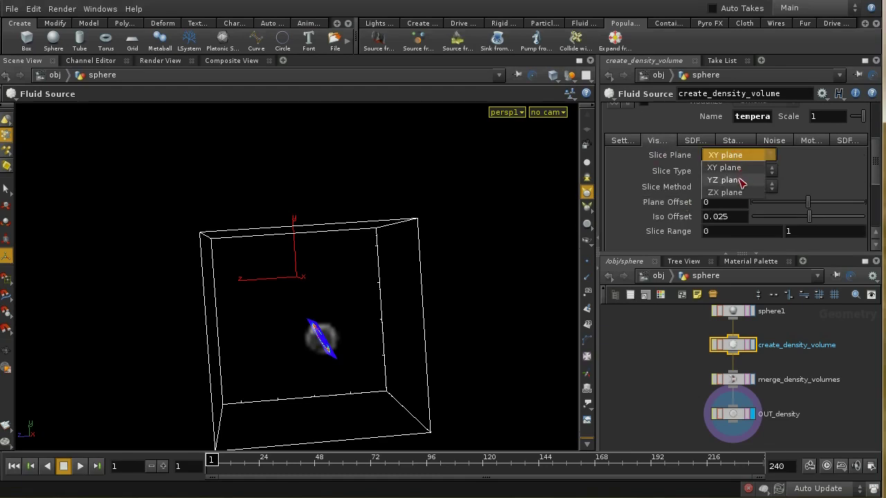
{"action": "left_click", "coordinate": [723, 180]}
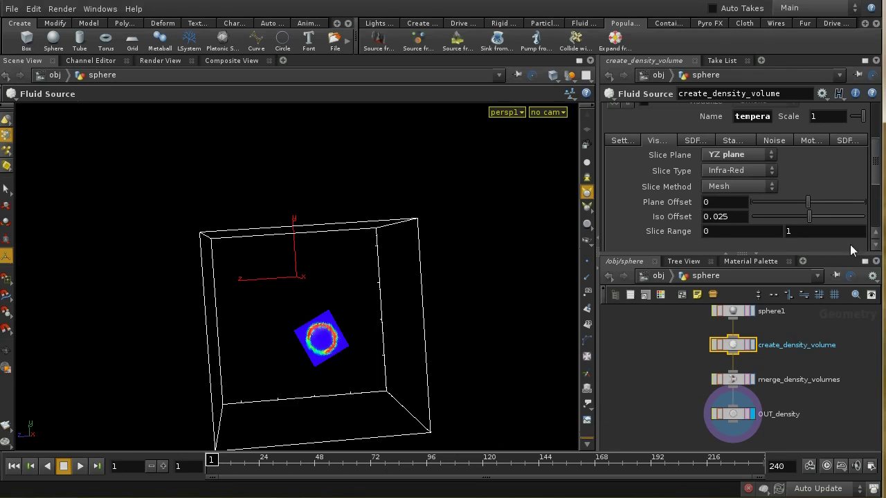
{"action": "left_click", "coordinate": [808, 140]}
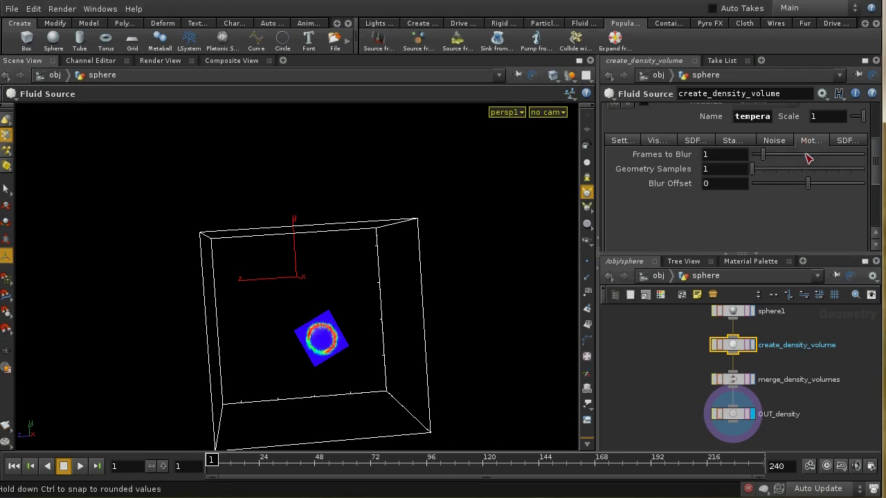
- Set Frames to Blur to 3 and Geometry Samples to 3
{"action": "left_click", "coordinate": [708, 155]}
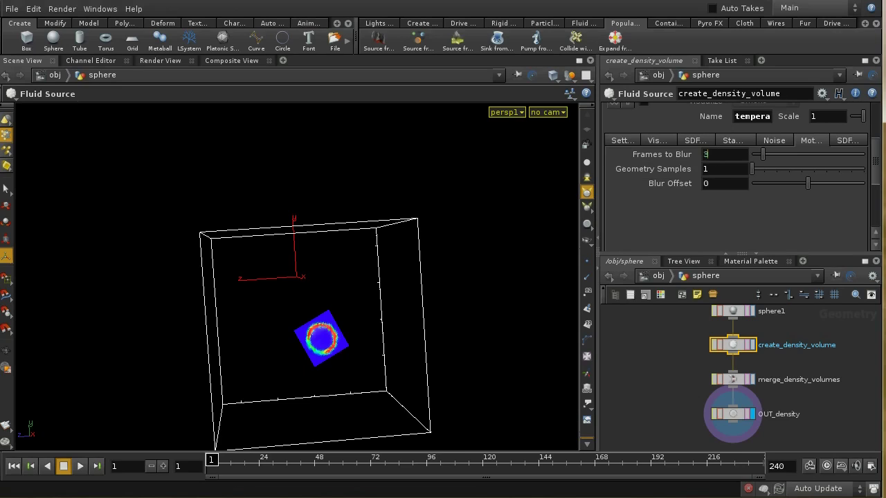
{"action": "type", "text": "3"}
{"action": "left_click", "coordinate": [717, 172]}
{"action": "type", "text": "3"}
{"action": "key", "text": "Return"}
- Step to frame 8 to preview the smoke trail, then jump back to frame 1
{"action": "double_click", "coordinate": [164, 466]}
{"action": "double_click", "coordinate": [164, 466]}
{"action": "double_click", "coordinate": [163, 466]}
{"action": "left_click", "coordinate": [163, 466]}
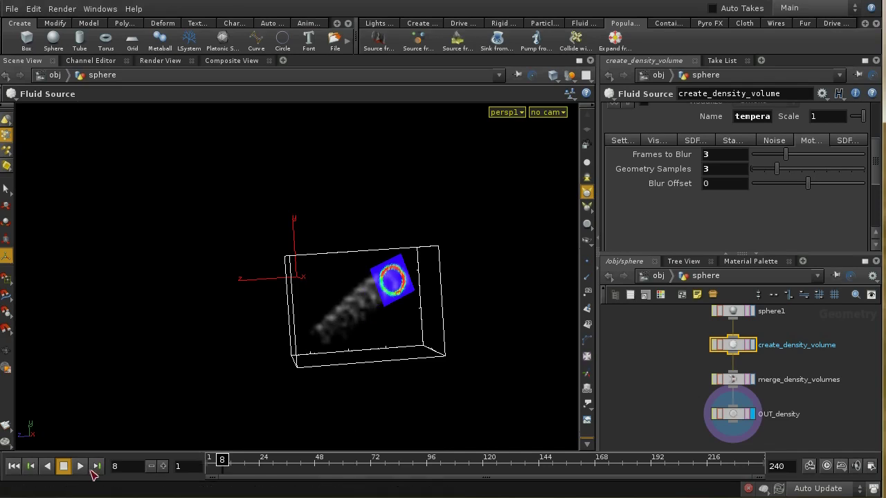
{"action": "left_click", "coordinate": [14, 465]}
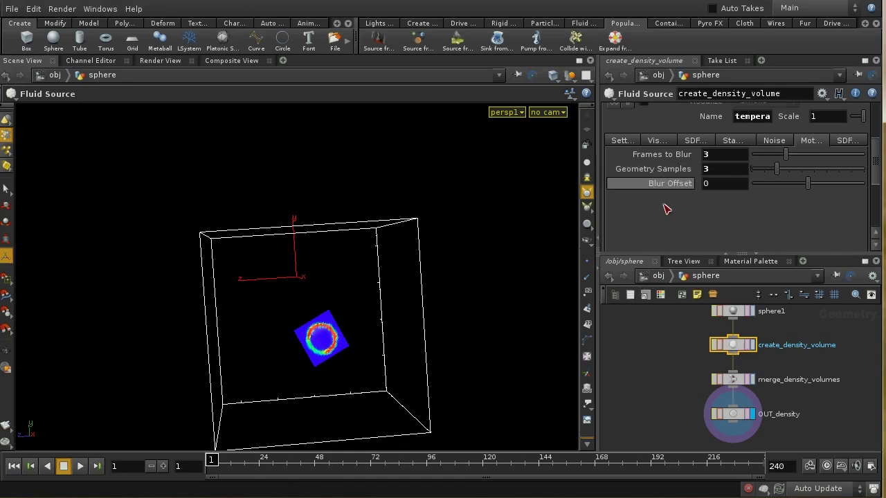
{"action": "key", "text": "h"}
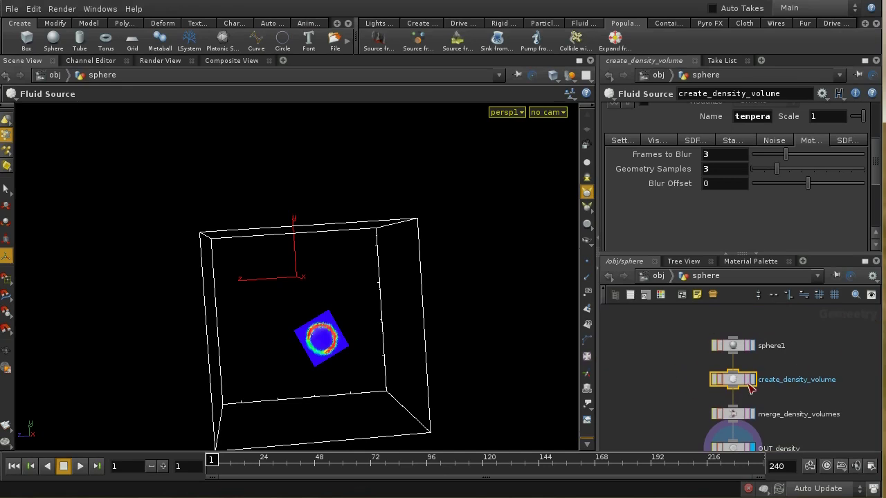
- Go up to /obj, briefly enter the sphere object, then return to /obj and pan for space
{"action": "left_click", "coordinate": [658, 276]}
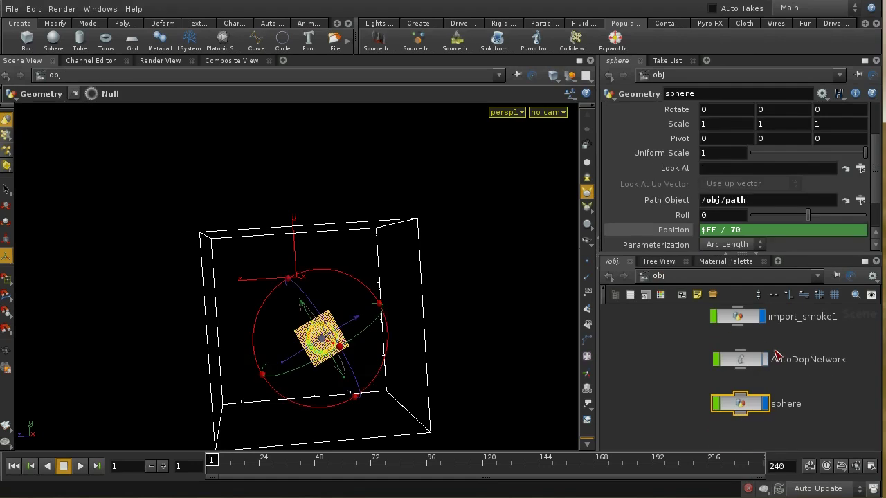
{"action": "scroll", "coordinate": [796, 381], "scroll_direction": "up", "scroll_amount": 1}
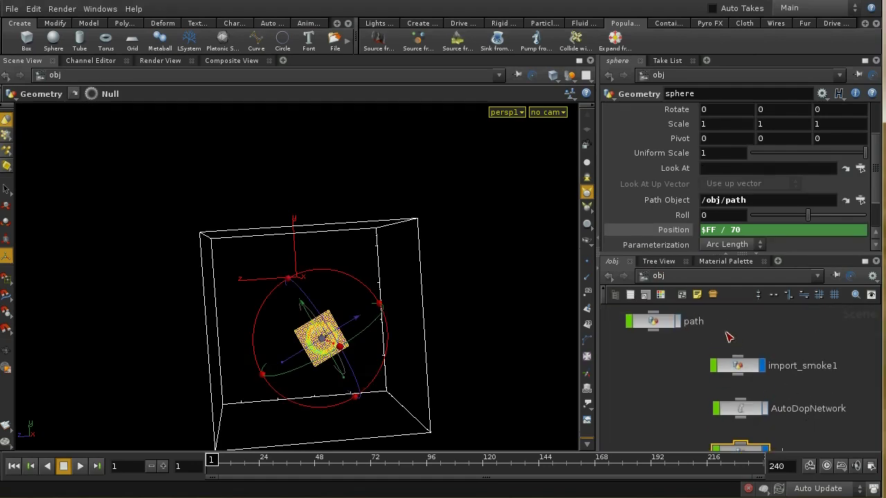
{"action": "scroll", "coordinate": [730, 359], "scroll_direction": "up", "scroll_amount": 1}
{"action": "scroll", "coordinate": [731, 380], "scroll_direction": "down", "scroll_amount": 3}
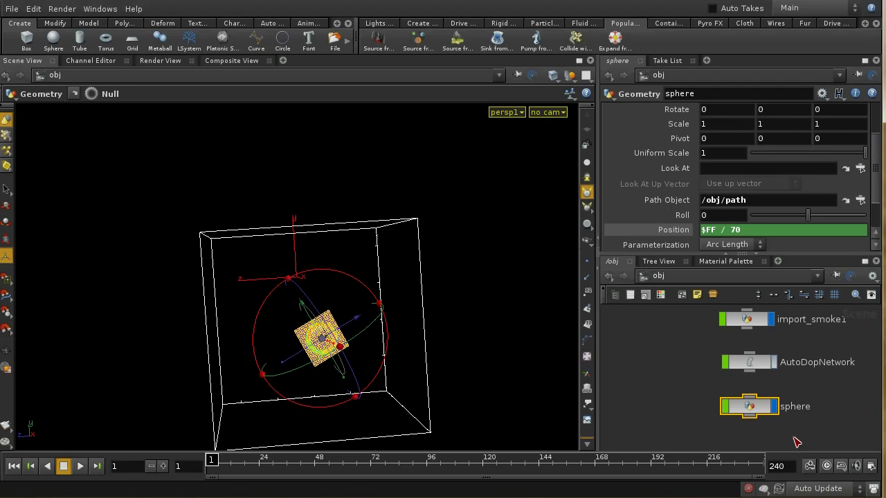
{"action": "double_click", "coordinate": [772, 414]}
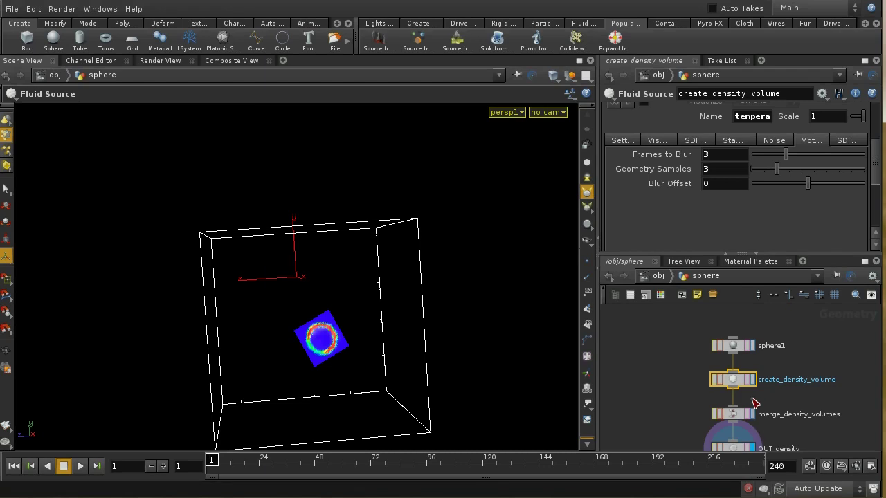
{"action": "middle_click_drag", "start_coordinate": [666, 413], "coordinate": [659, 391]}
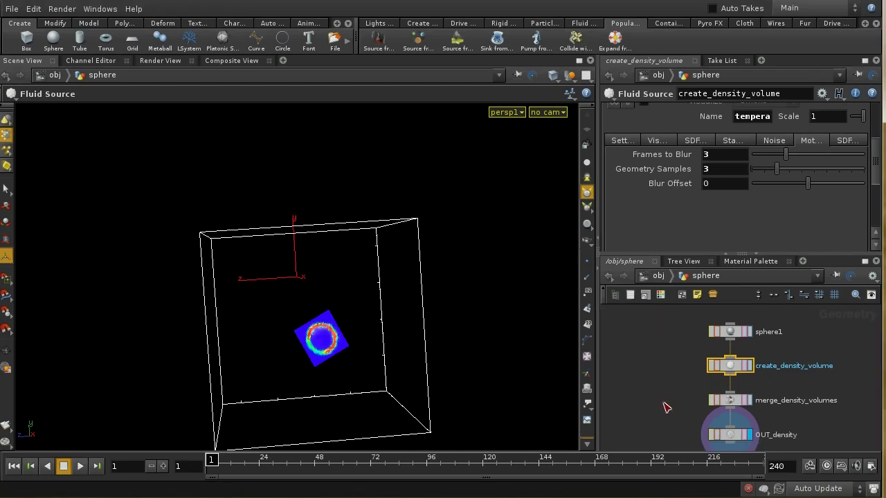
{"action": "left_click", "coordinate": [658, 275]}
{"action": "middle_click_drag", "start_coordinate": [800, 429], "coordinate": [787, 385]}
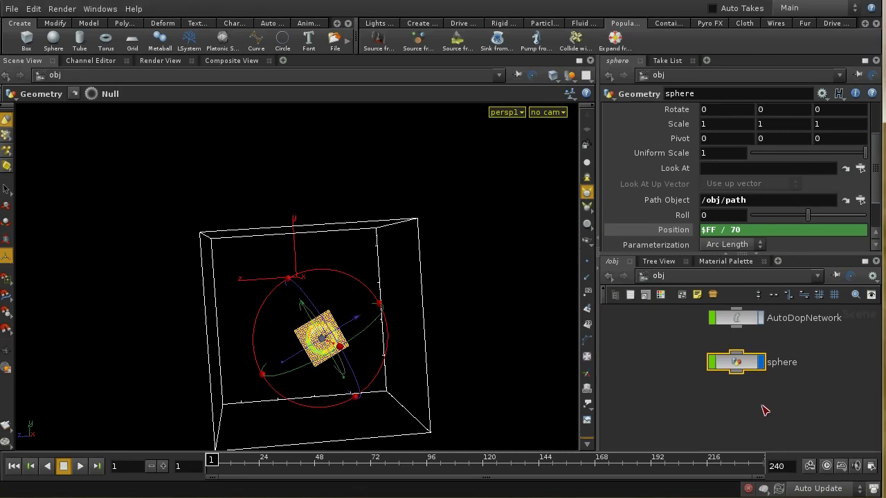
- Add a geometry object renamed emitter, select the sphere object, and dive into emitter
{"action": "key", "text": "Tab"}
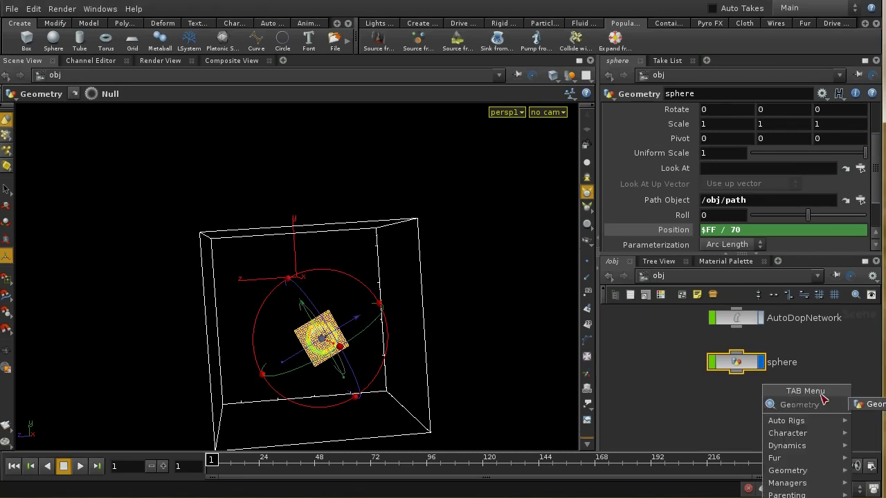
{"action": "left_click", "coordinate": [876, 408]}
{"action": "left_click", "coordinate": [735, 411]}
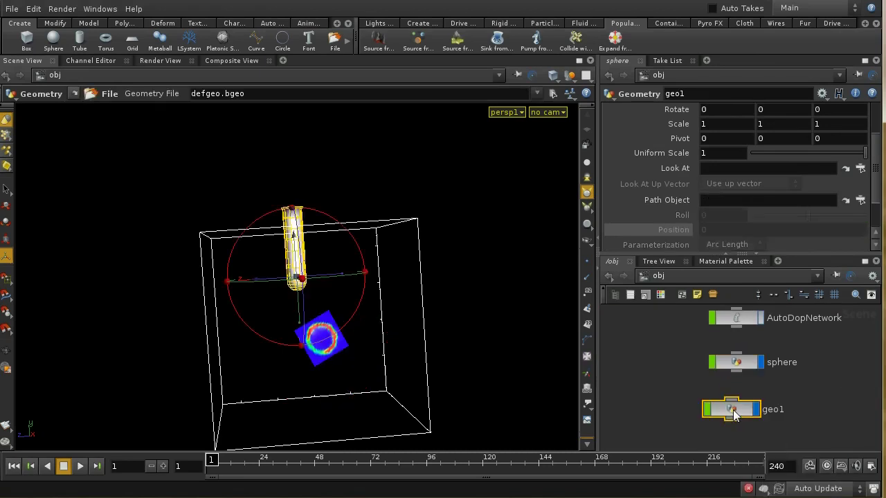
{"action": "double_click", "coordinate": [706, 95]}
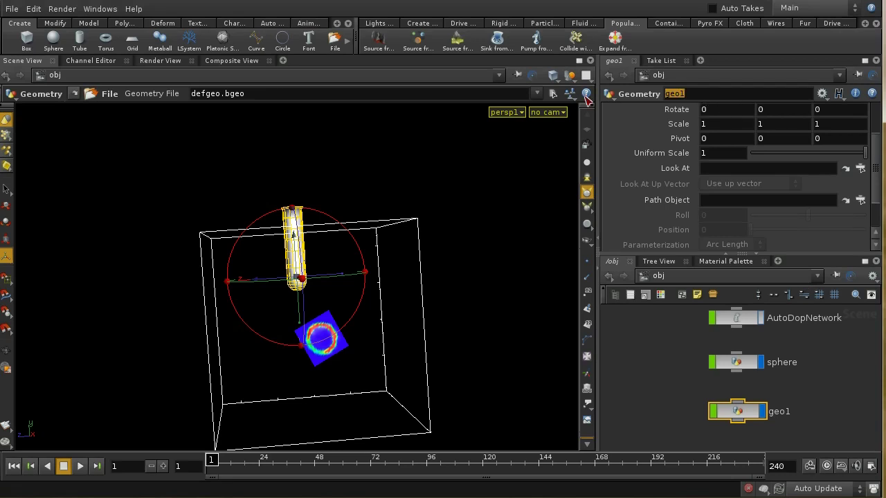
{"action": "type", "text": "emitter"}
{"action": "key", "text": "Return"}
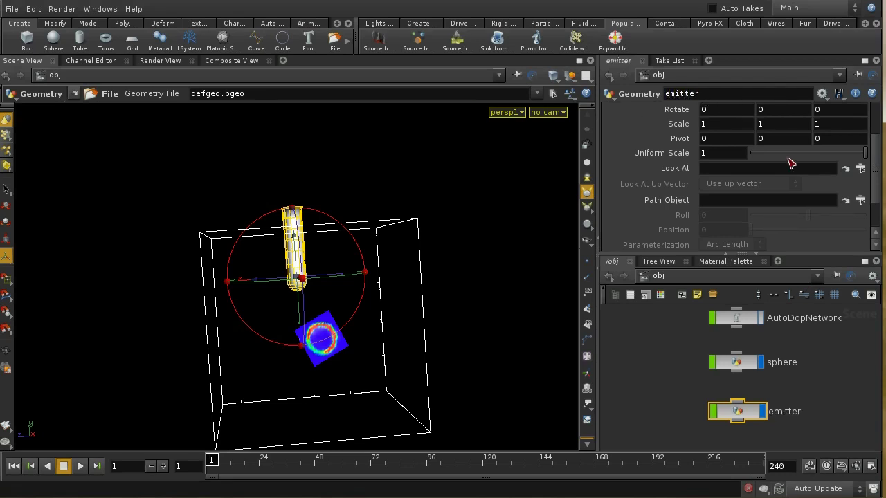
{"action": "left_click", "coordinate": [757, 360]}
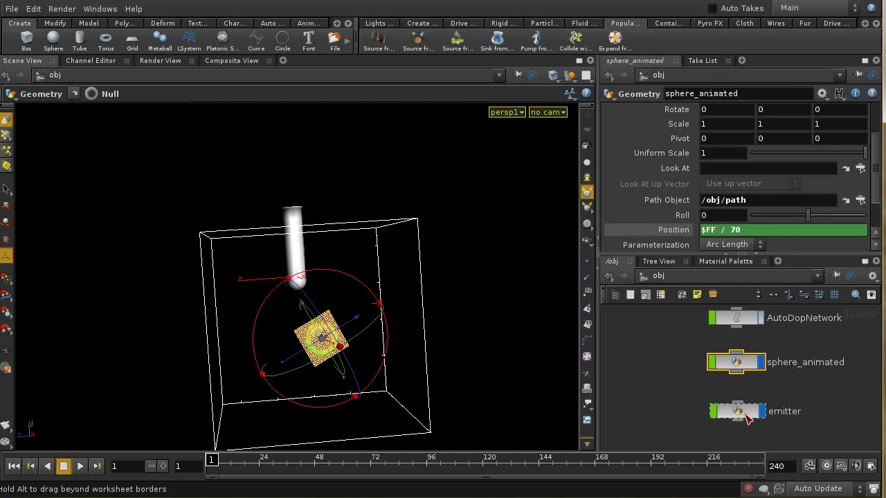
{"action": "double_click", "coordinate": [746, 414]}
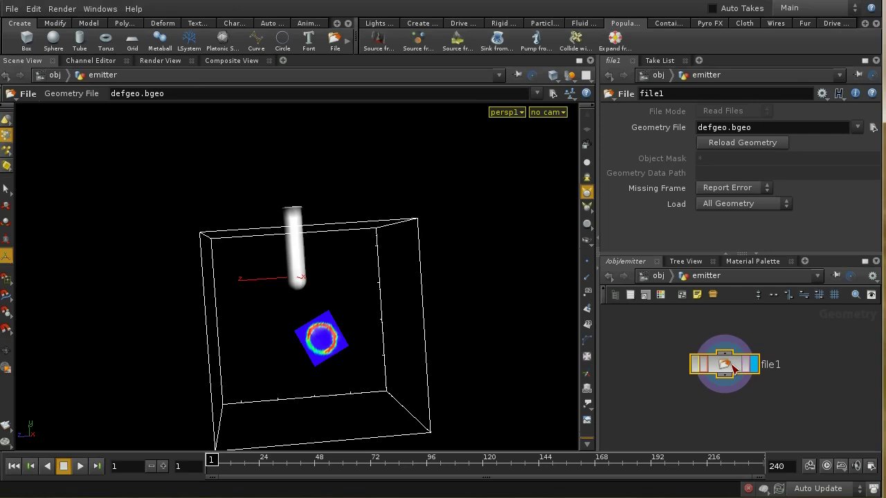
- Replace the default file1 node with a new object_merge1 node
{"action": "key", "text": "Delete"}
{"action": "key", "text": "Tab"}
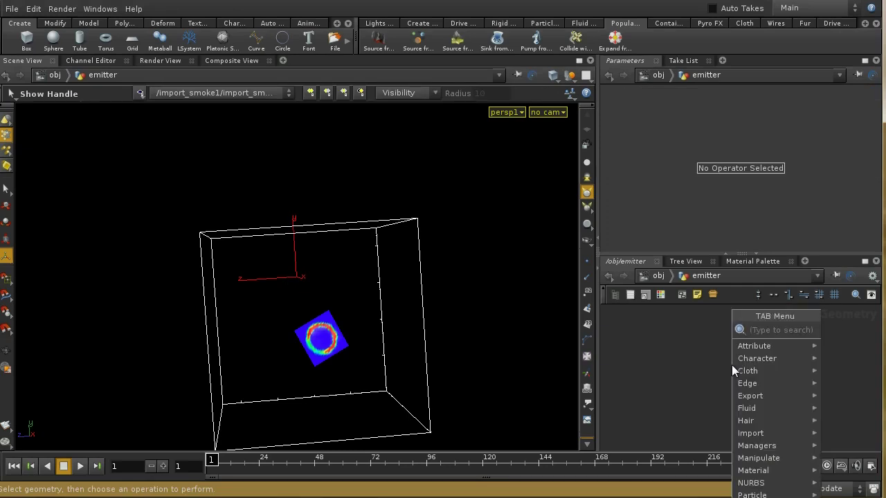
{"action": "type", "text": "obj"}
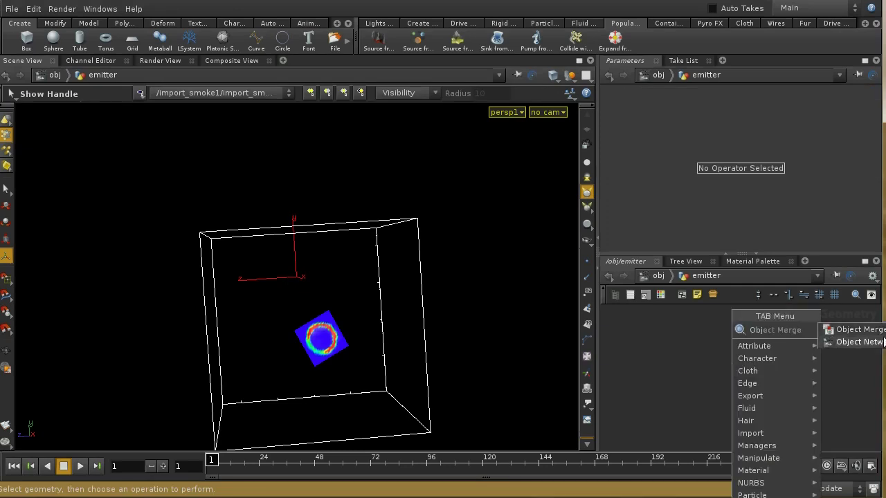
{"action": "left_click", "coordinate": [859, 329]}
{"action": "left_click", "coordinate": [752, 344]}
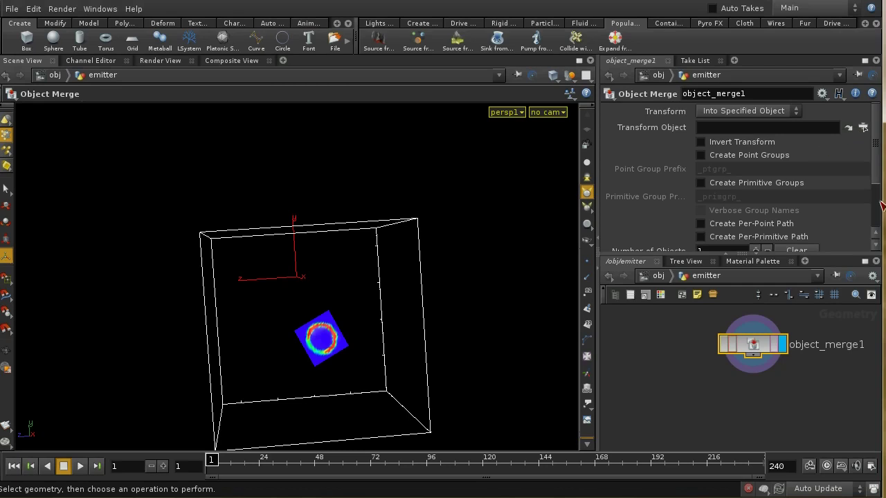
- Merge in /obj/sphere_animated with Transform set to Into This Object, then return to /obj
{"action": "scroll", "coordinate": [879, 225], "scroll_direction": "down", "scroll_amount": 3}
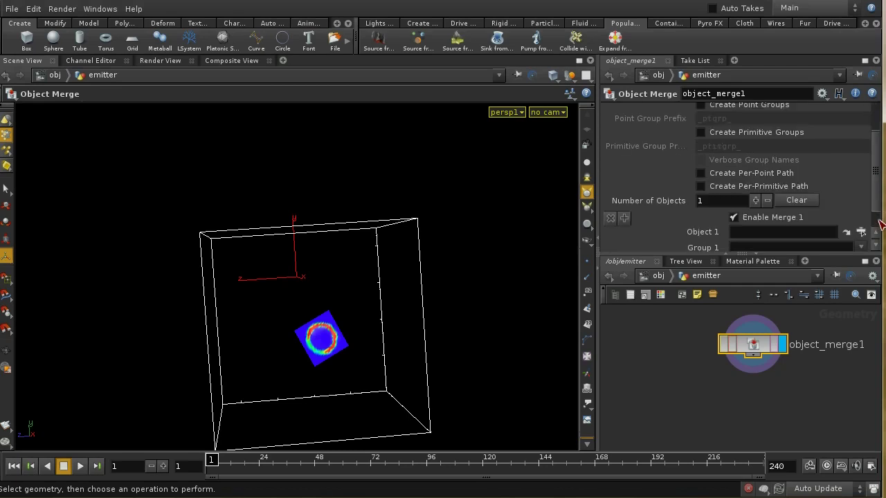
{"action": "left_click", "coordinate": [858, 206]}
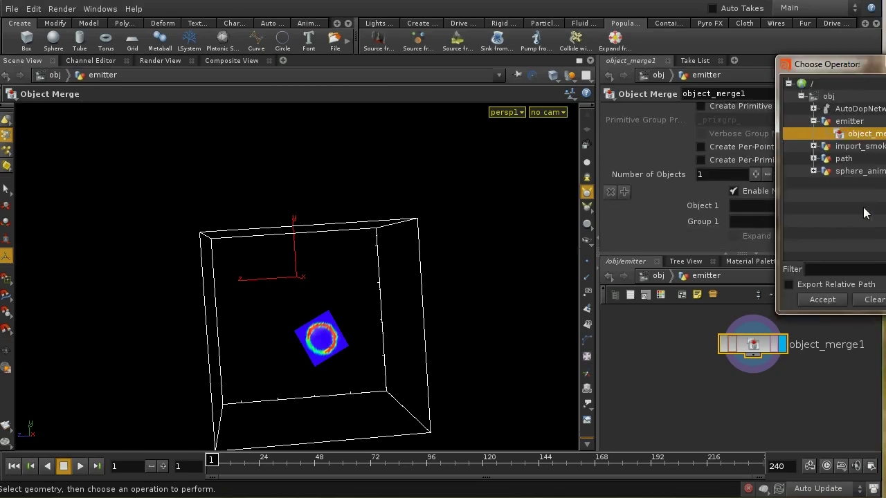
{"action": "left_click", "coordinate": [854, 171]}
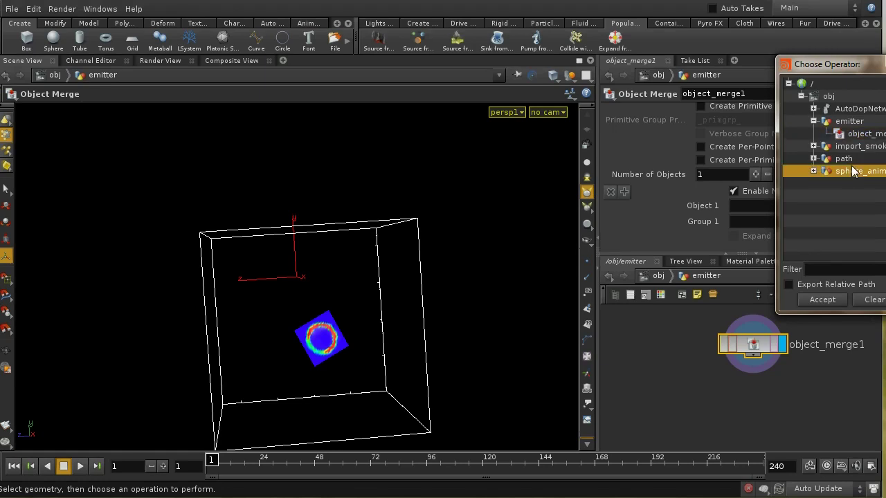
{"action": "left_click", "coordinate": [823, 301]}
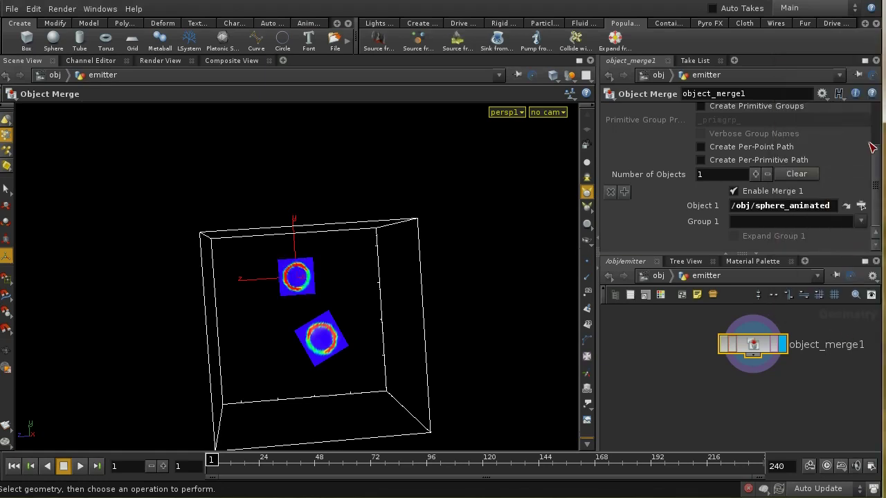
{"action": "scroll", "coordinate": [877, 136], "scroll_direction": "up", "scroll_amount": 3}
{"action": "scroll", "coordinate": [876, 122], "scroll_direction": "up", "scroll_amount": 2}
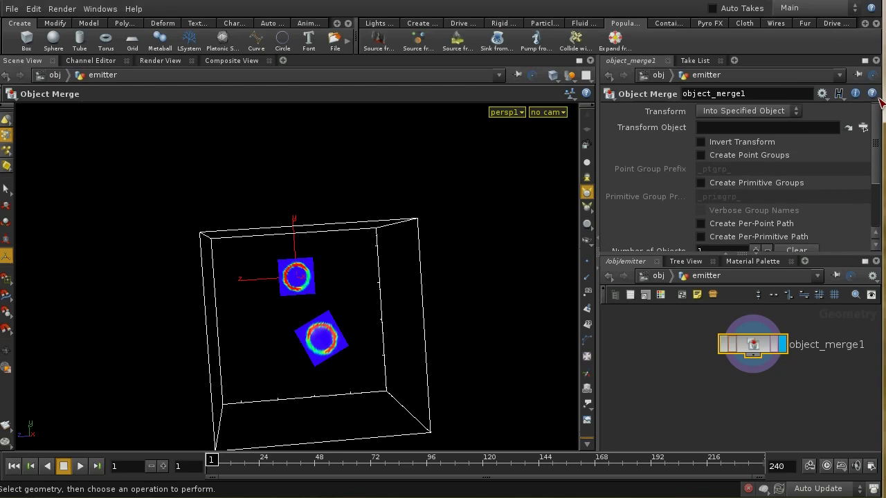
{"action": "left_click", "coordinate": [780, 113]}
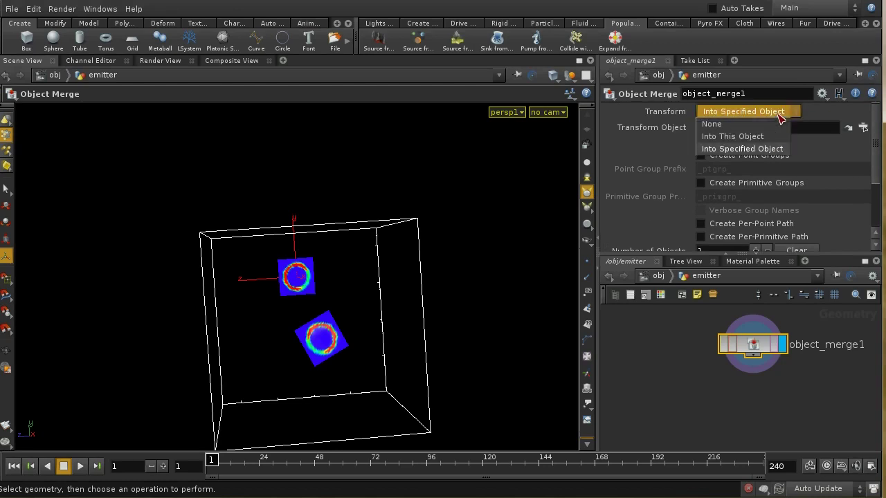
{"action": "left_click", "coordinate": [764, 137]}
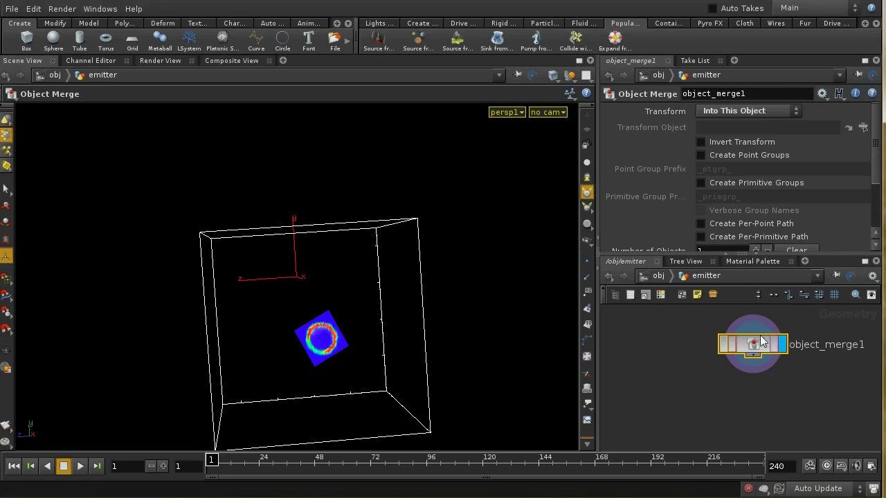
{"action": "left_click", "coordinate": [658, 276]}
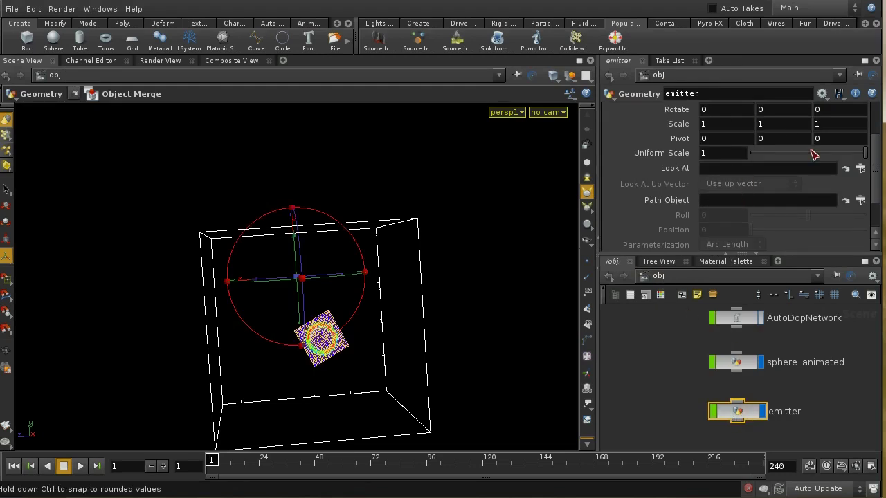
- Check the emitter network, then return to /obj and frame all nodes
{"action": "scroll", "coordinate": [878, 129], "scroll_direction": "up", "scroll_amount": 3}
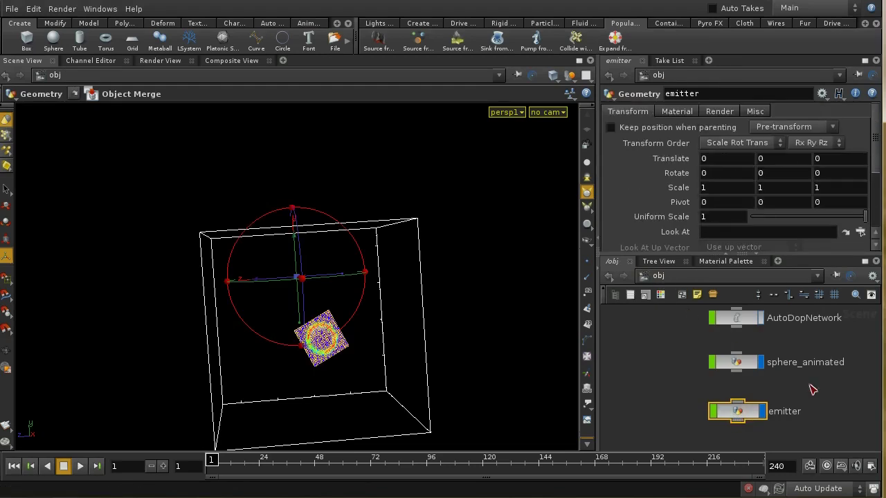
{"action": "double_click", "coordinate": [746, 413]}
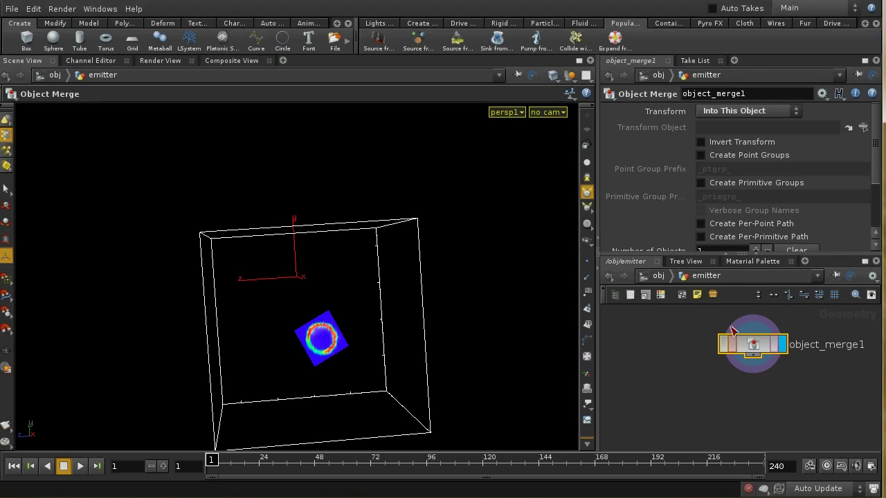
{"action": "left_click", "coordinate": [657, 276]}
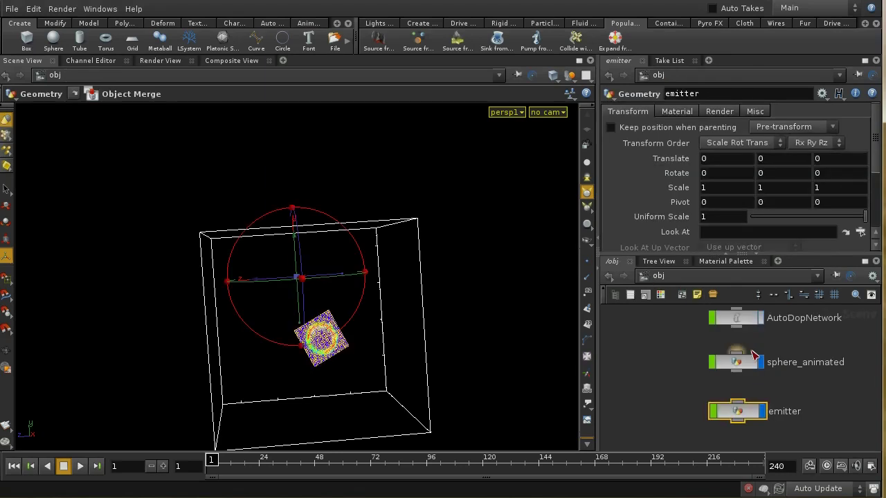
{"action": "key", "text": "h"}
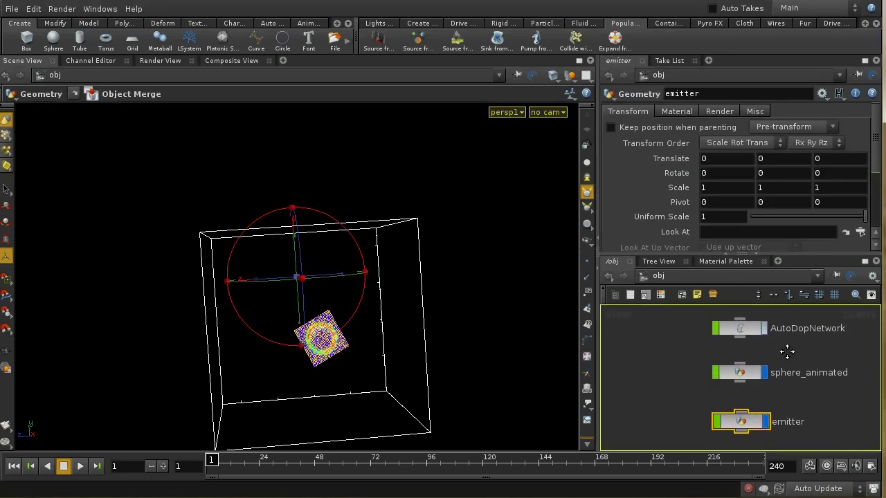
- Inside sphere_animated, delete create_density_volume, merge_density_volumes and OUT_density
{"action": "left_click", "coordinate": [741, 378]}
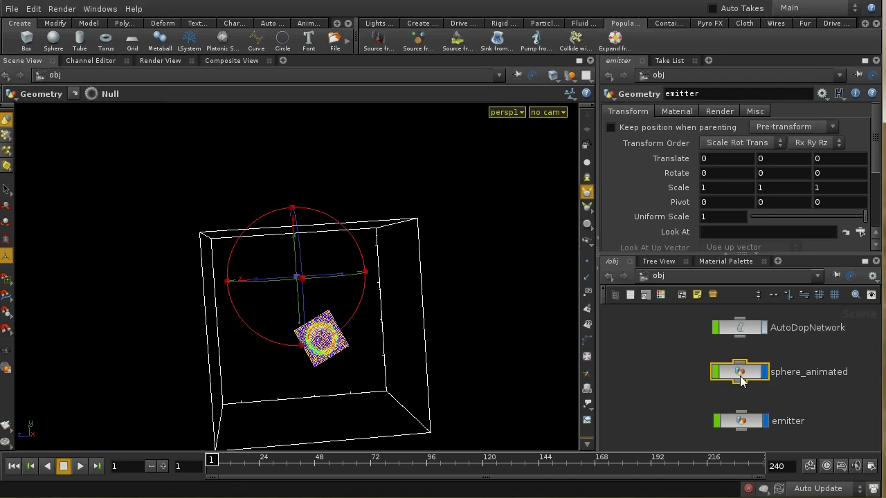
{"action": "double_click", "coordinate": [741, 377]}
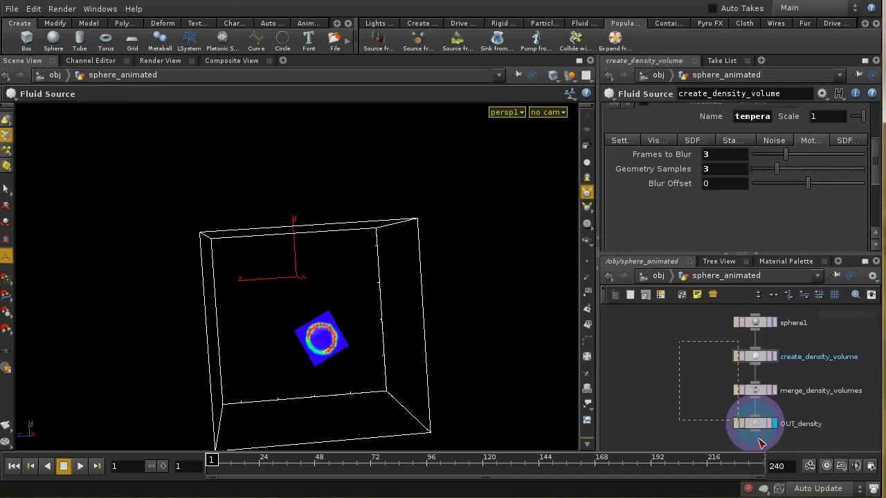
{"action": "left_click_drag", "start_coordinate": [760, 443], "coordinate": [782, 450]}
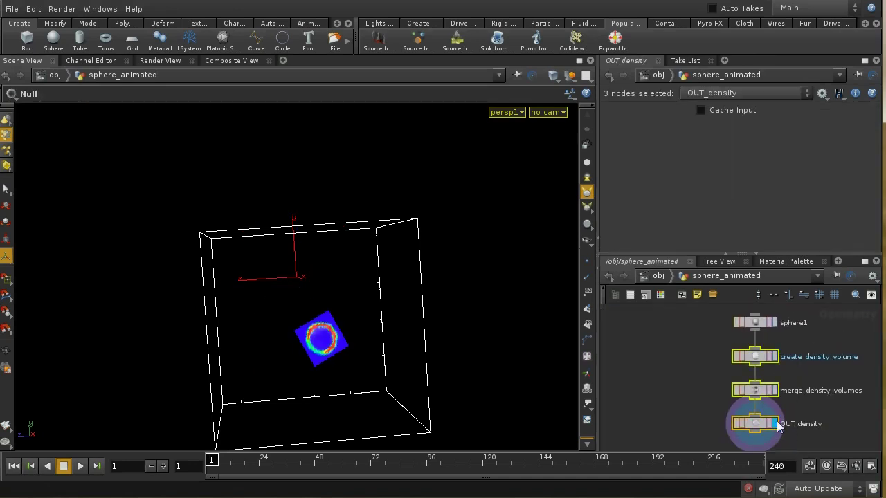
{"action": "right_click", "coordinate": [669, 357]}
{"action": "left_click", "coordinate": [685, 424]}
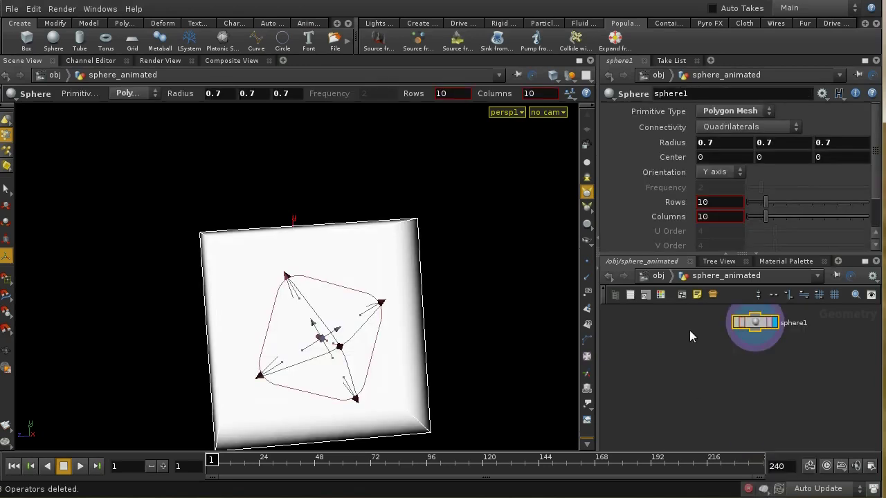
- Paste the density nodes inside emitter and wire object_merge1 into create_density_volume
{"action": "left_click", "coordinate": [658, 276]}
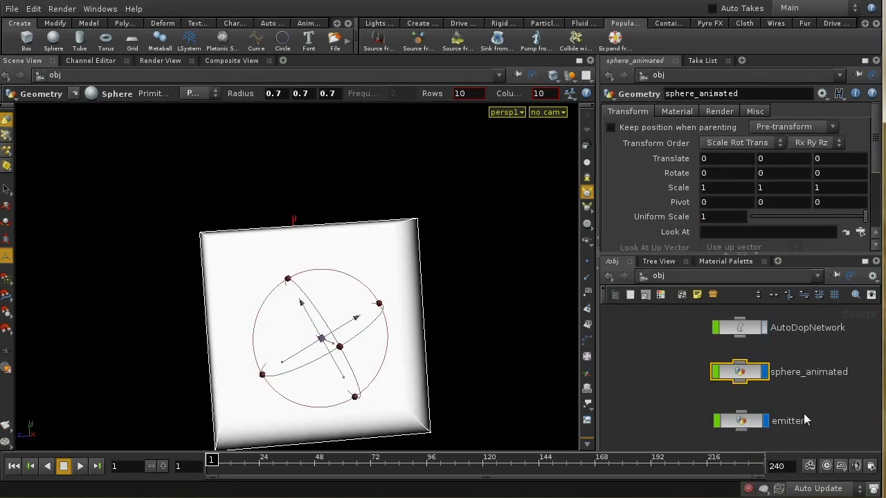
{"action": "middle_click_drag", "start_coordinate": [803, 415], "coordinate": [800, 371]}
{"action": "double_click", "coordinate": [753, 383]}
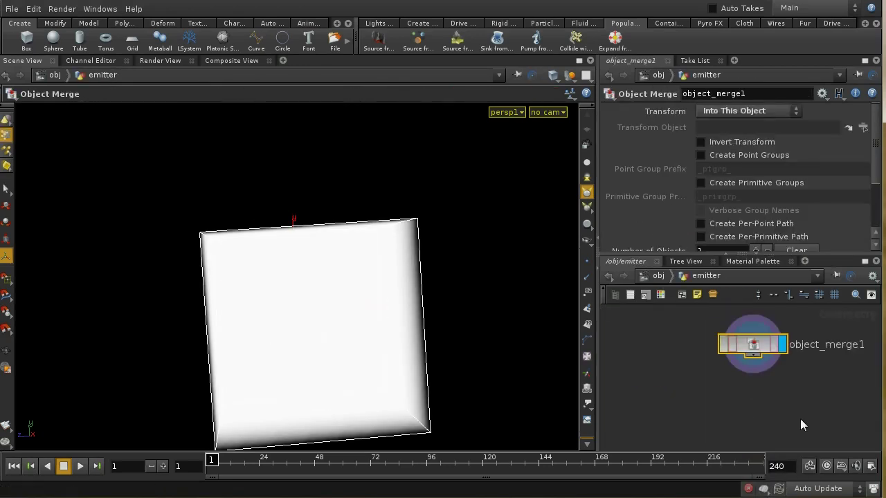
{"action": "right_click", "coordinate": [745, 370]}
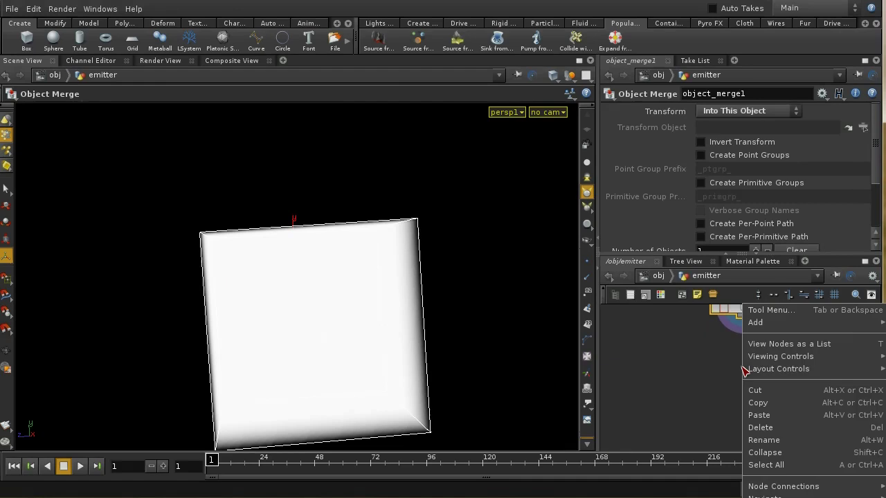
{"action": "left_click", "coordinate": [779, 418]}
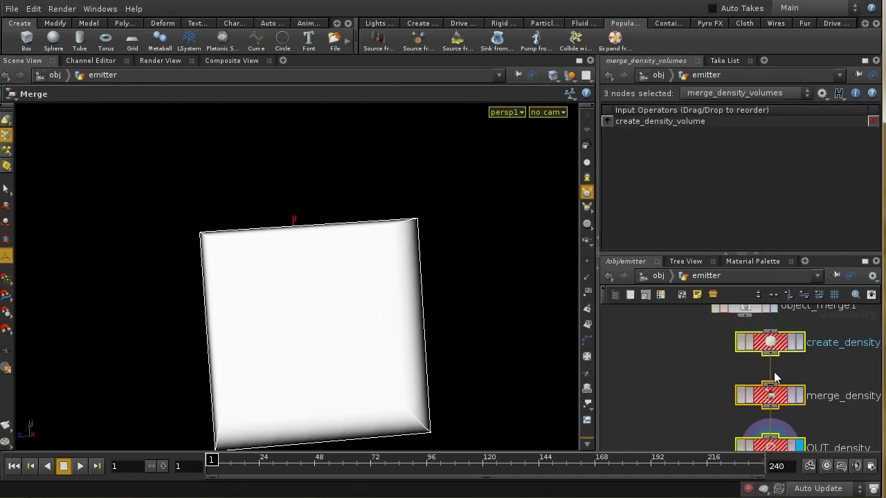
{"action": "left_click_drag", "start_coordinate": [768, 343], "coordinate": [739, 358]}
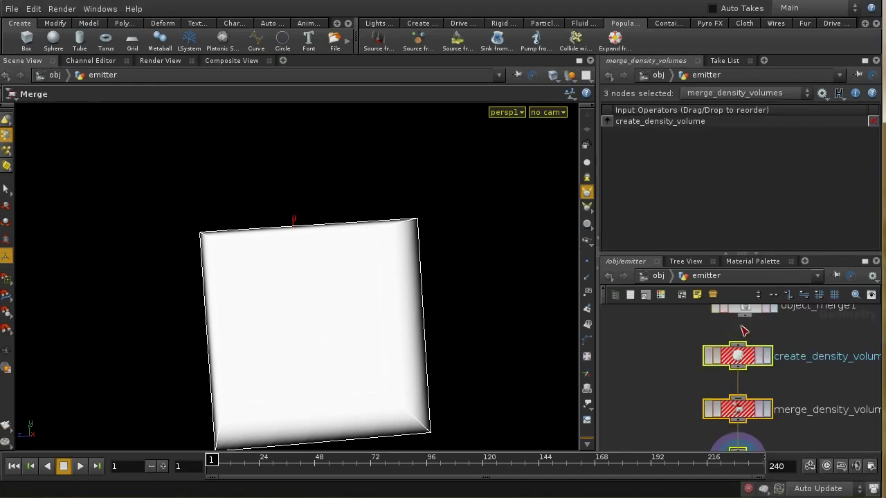
{"action": "mouse_move", "coordinate": [745, 316]}
{"action": "left_mouse_down"}
{"action": "mouse_move", "coordinate": [740, 344]}
{"action": "mouse_move", "coordinate": [754, 358]}
{"action": "left_mouse_up"}
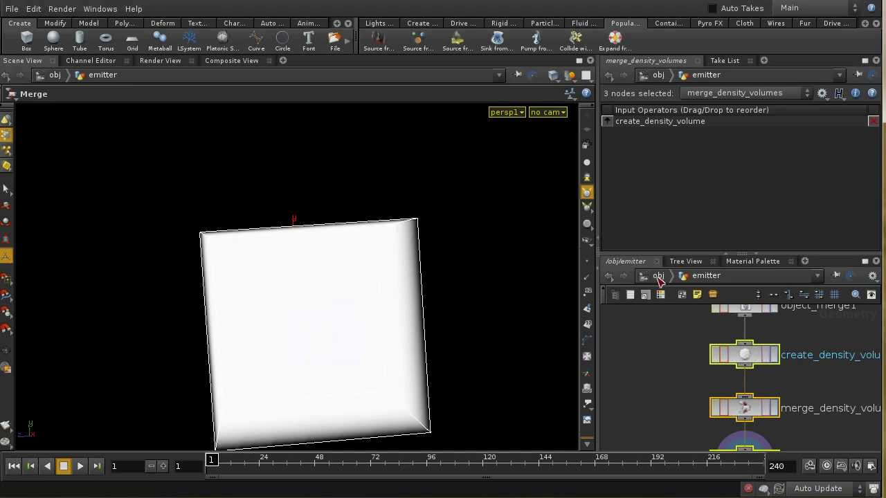
- Hide all other objects and zoom in on the emitter's density volume
{"action": "left_click", "coordinate": [569, 75]}
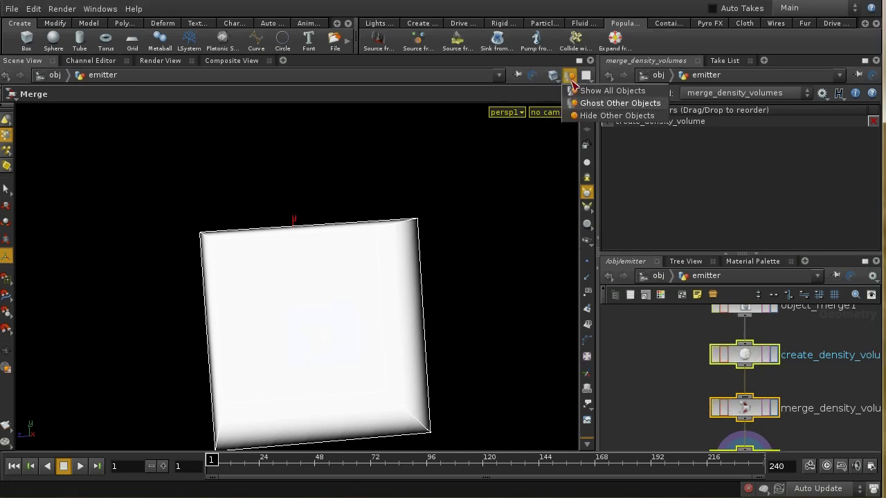
{"action": "left_click", "coordinate": [581, 115]}
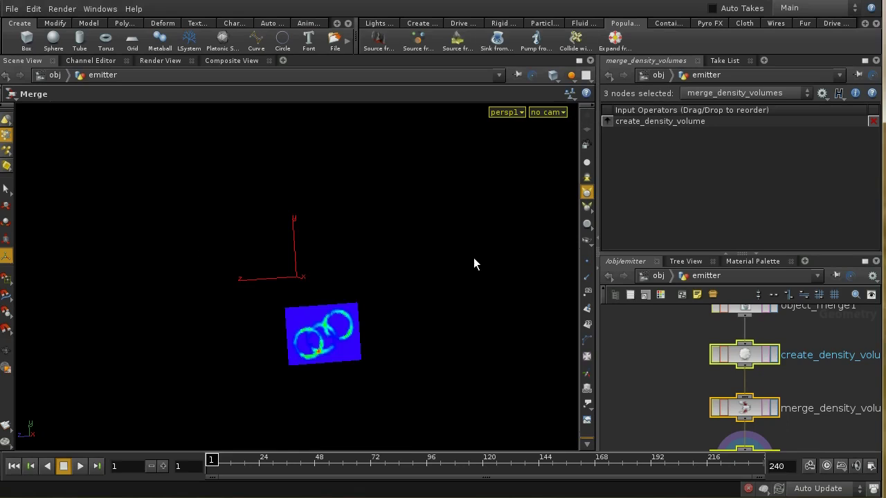
{"action": "key", "text": "space"}
{"action": "scroll", "coordinate": [451, 302], "scroll_direction": "up", "scroll_amount": 5}
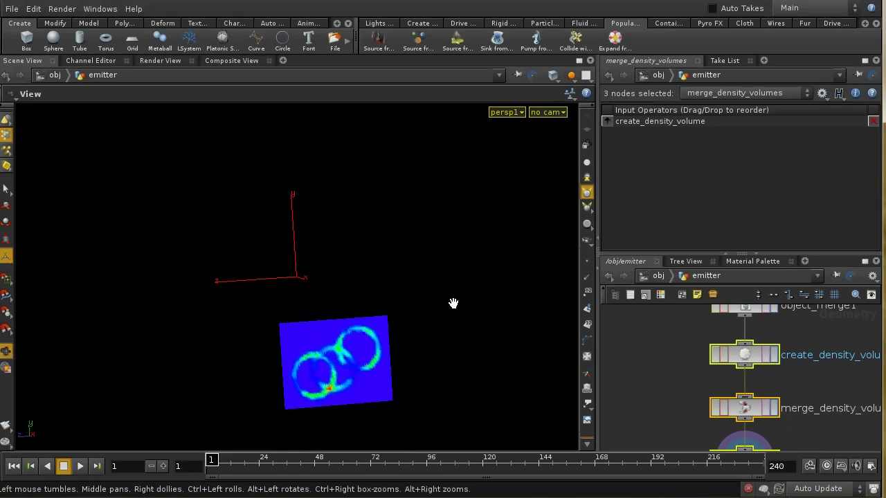
{"action": "middle_click_drag", "start_coordinate": [463, 323], "coordinate": [457, 245]}
{"action": "scroll", "coordinate": [454, 229], "scroll_direction": "up", "scroll_amount": 3}
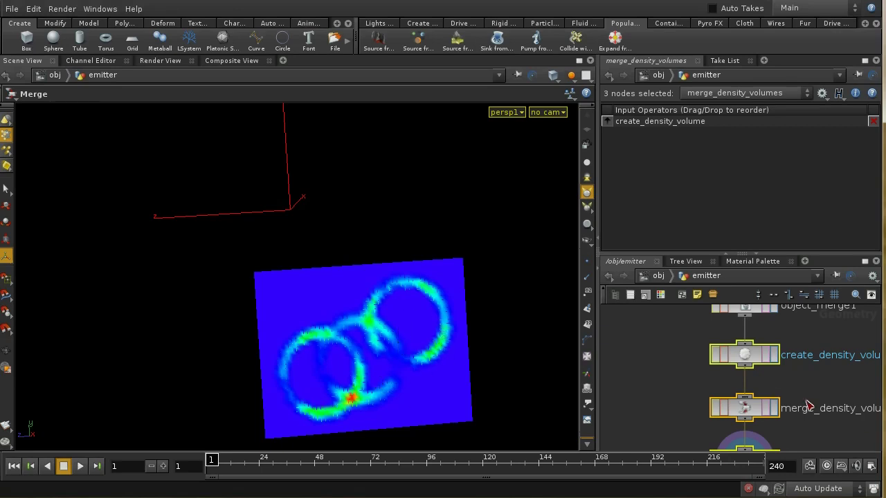
{"action": "left_click", "coordinate": [758, 358]}
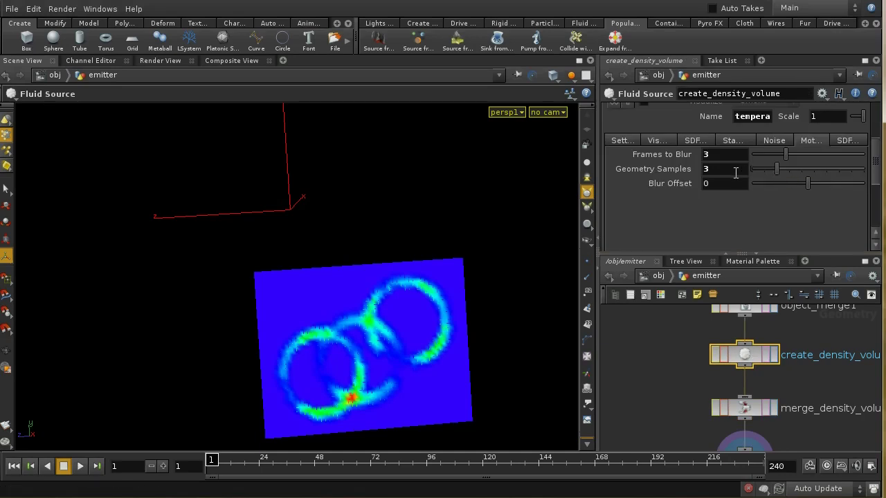
- Change create_density_volume's Motion Blur Geometry Samples to 5, then go back up to /obj
{"action": "middle_click_drag", "start_coordinate": [735, 173], "coordinate": [741, 197]}
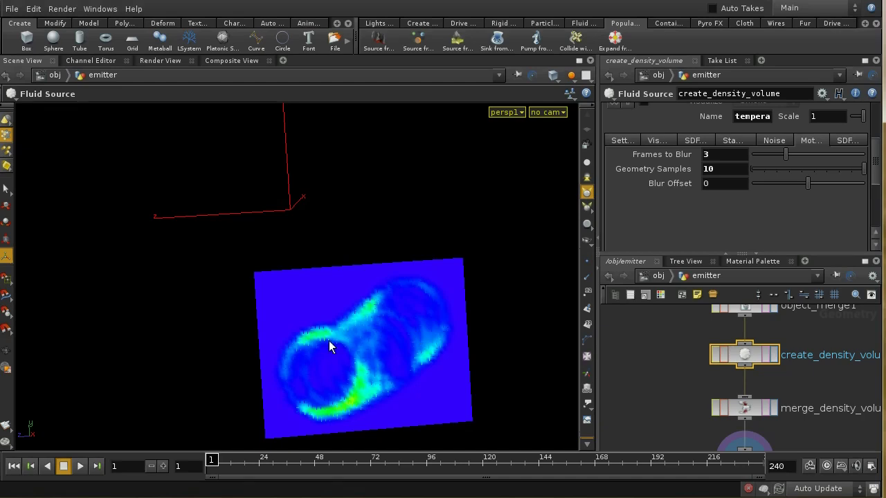
{"action": "left_click", "coordinate": [702, 141]}
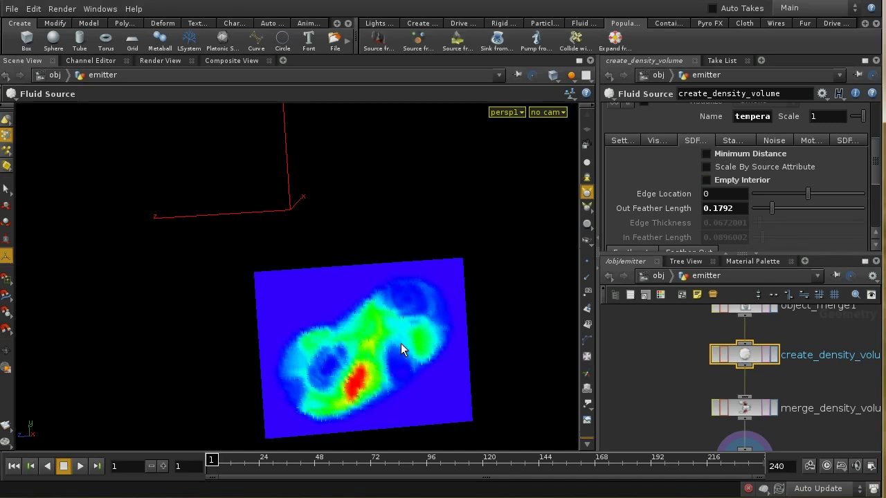
{"action": "left_click", "coordinate": [811, 141]}
{"action": "left_click", "coordinate": [723, 169]}
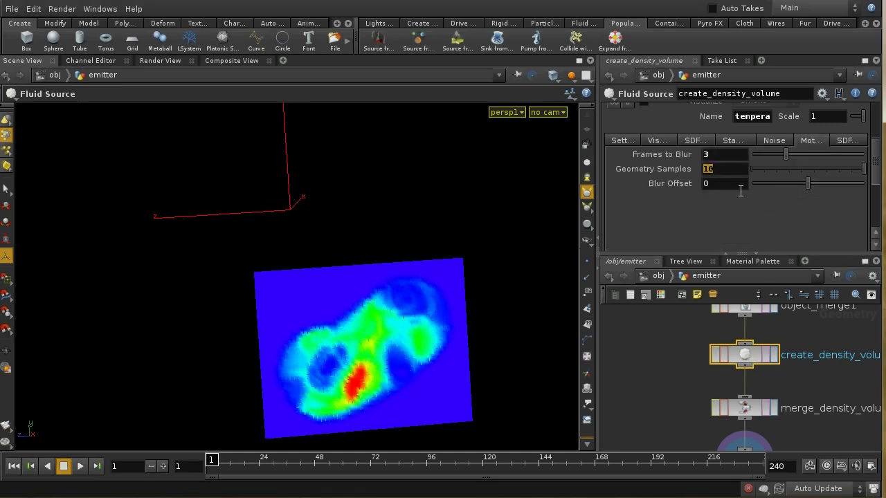
{"action": "type", "text": "5"}
{"action": "key", "text": "Return"}
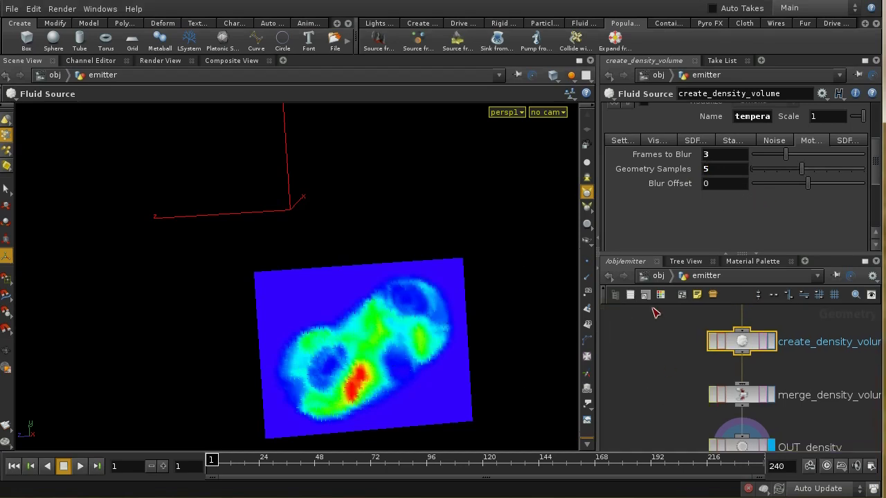
{"action": "left_click", "coordinate": [658, 275]}
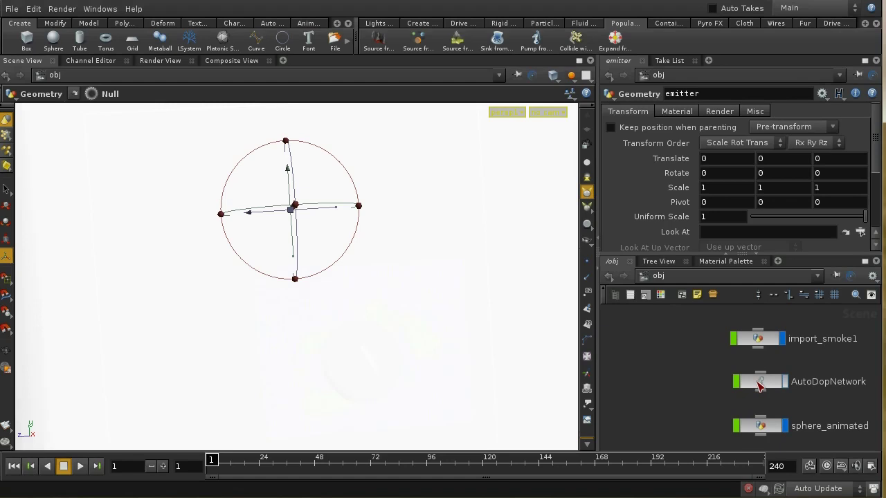
- In AutoDopNetwork, point source_density_from_sphere's Volume Path at emitter/OUT_density
{"action": "double_click", "coordinate": [759, 384]}
{"action": "middle_click_drag", "start_coordinate": [767, 403], "coordinate": [732, 415]}
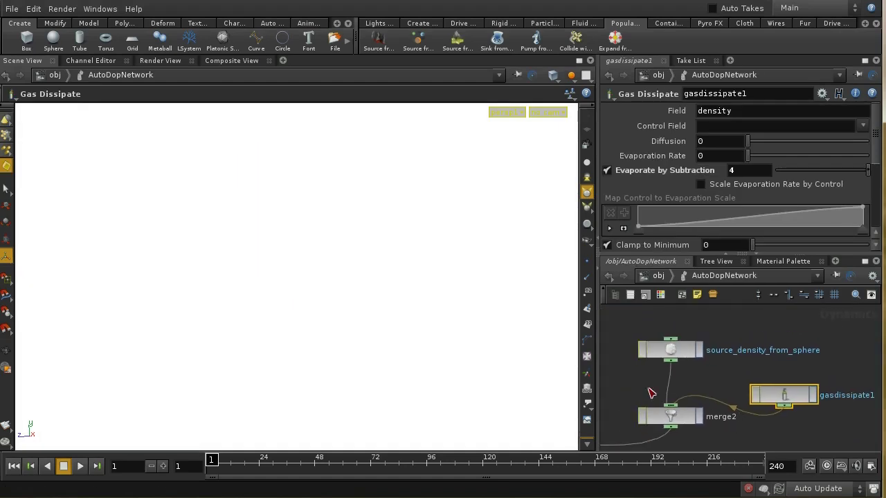
{"action": "middle_click_drag", "start_coordinate": [651, 393], "coordinate": [675, 401]}
{"action": "left_click", "coordinate": [698, 362]}
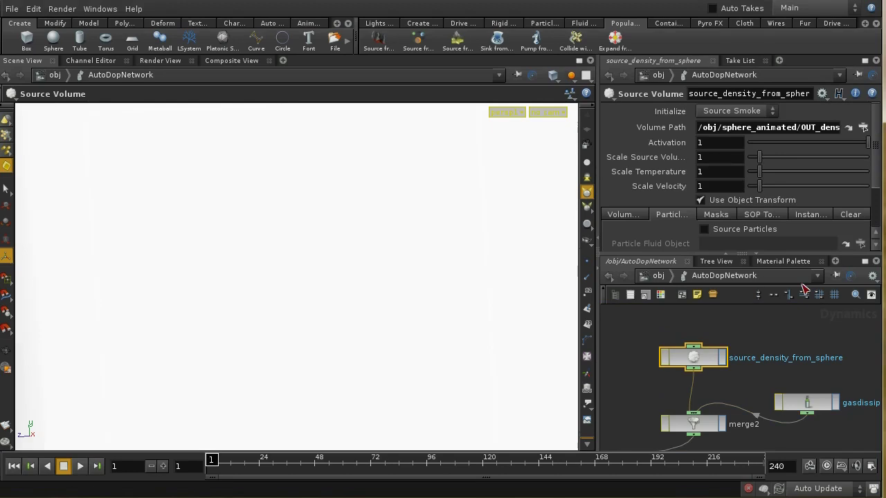
{"action": "left_click", "coordinate": [863, 129]}
{"action": "left_click_drag", "start_coordinate": [869, 67], "coordinate": [696, 70]}
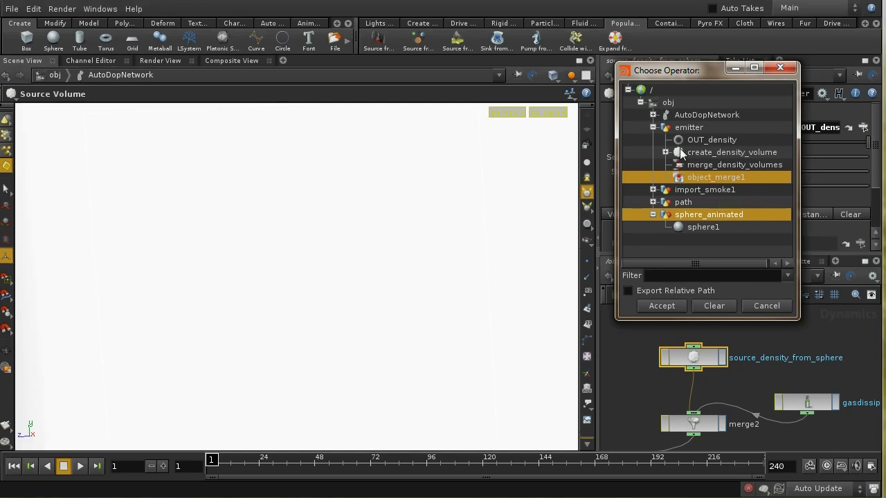
{"action": "left_click", "coordinate": [706, 140]}
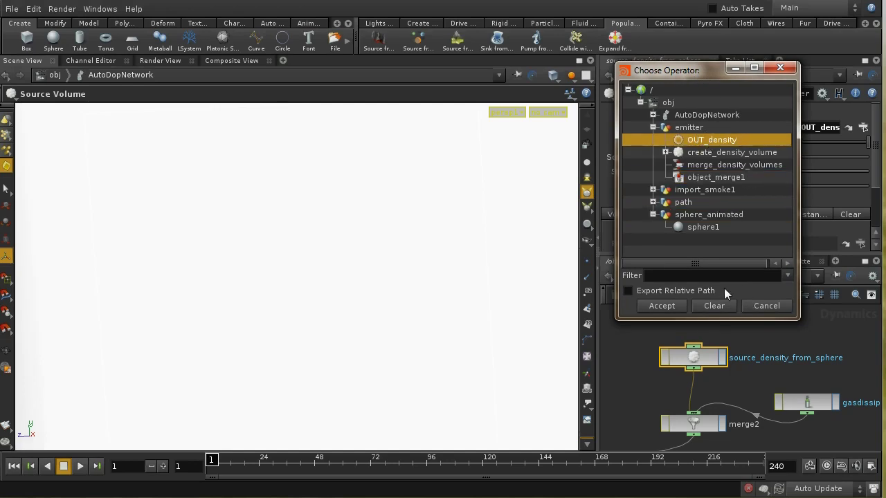
{"action": "left_click", "coordinate": [672, 308]}
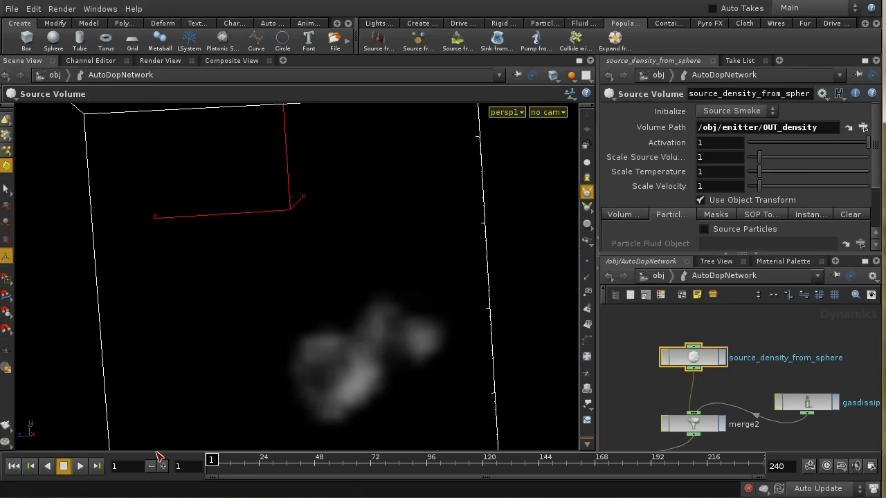
- Step the smoke simulation forward frame by frame to frame 23, then jump back to frame 1
{"action": "scroll", "coordinate": [365, 211], "scroll_direction": "down", "scroll_amount": 10}
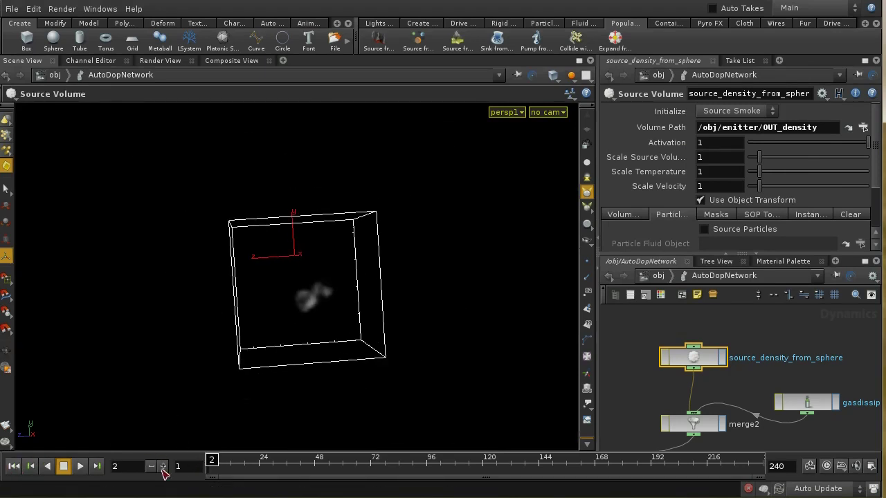
{"action": "left_click", "coordinate": [163, 467]}
{"action": "left_click", "coordinate": [163, 467]}
{"action": "left_click", "coordinate": [164, 467]}
{"action": "left_click", "coordinate": [163, 467]}
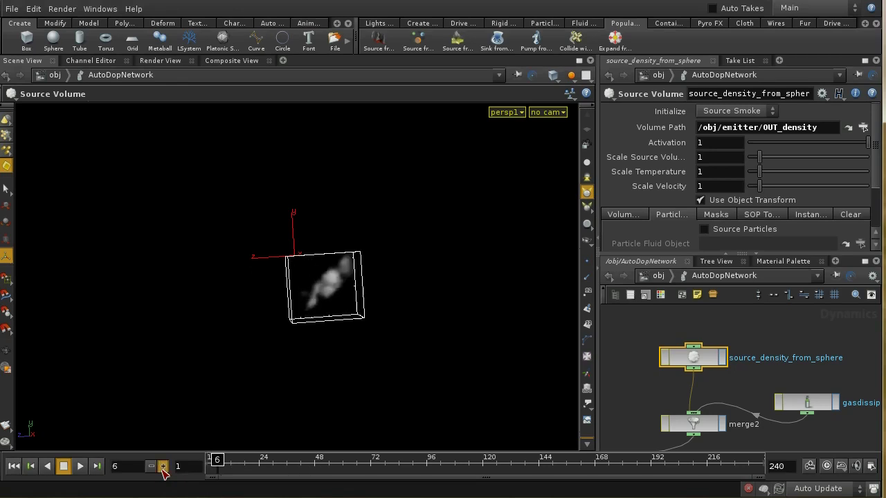
{"action": "left_click", "coordinate": [163, 467]}
{"action": "left_click", "coordinate": [163, 467]}
{"action": "left_click", "coordinate": [163, 467]}
{"action": "left_click", "coordinate": [163, 467]}
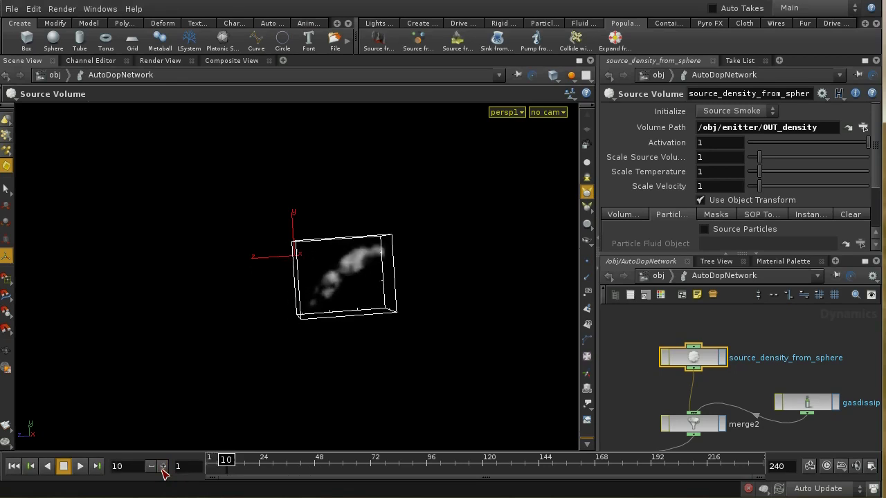
{"action": "left_click", "coordinate": [164, 467]}
{"action": "left_click", "coordinate": [163, 467]}
{"action": "left_click", "coordinate": [163, 467]}
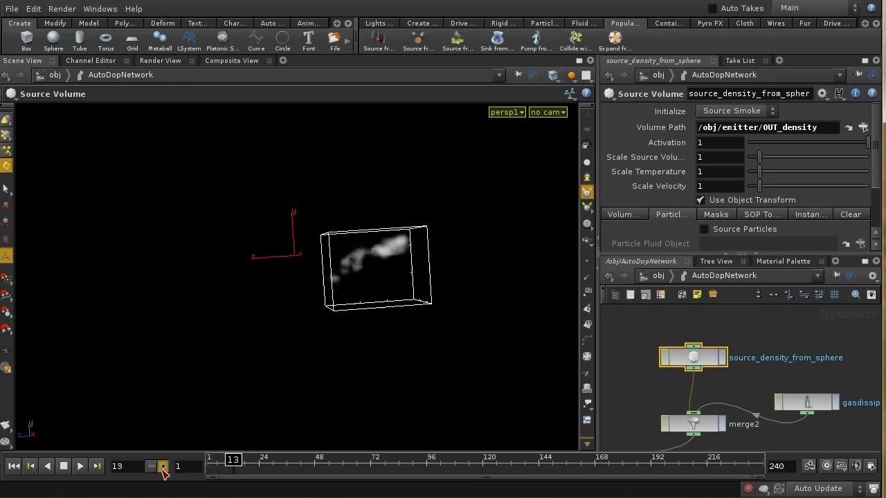
{"action": "left_click", "coordinate": [163, 467]}
{"action": "left_click", "coordinate": [163, 467]}
{"action": "left_click", "coordinate": [164, 467]}
{"action": "left_click", "coordinate": [163, 468]}
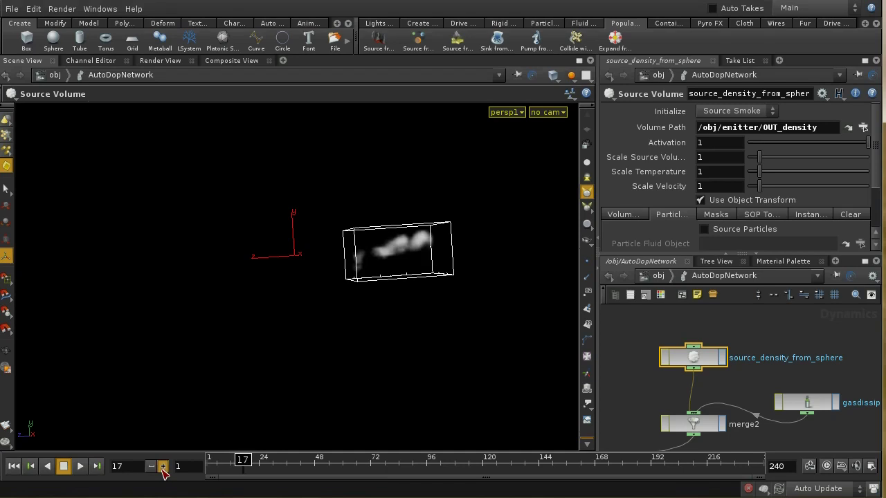
{"action": "left_click", "coordinate": [163, 467]}
{"action": "left_click", "coordinate": [163, 467]}
{"action": "left_click", "coordinate": [164, 468]}
{"action": "left_click", "coordinate": [163, 467]}
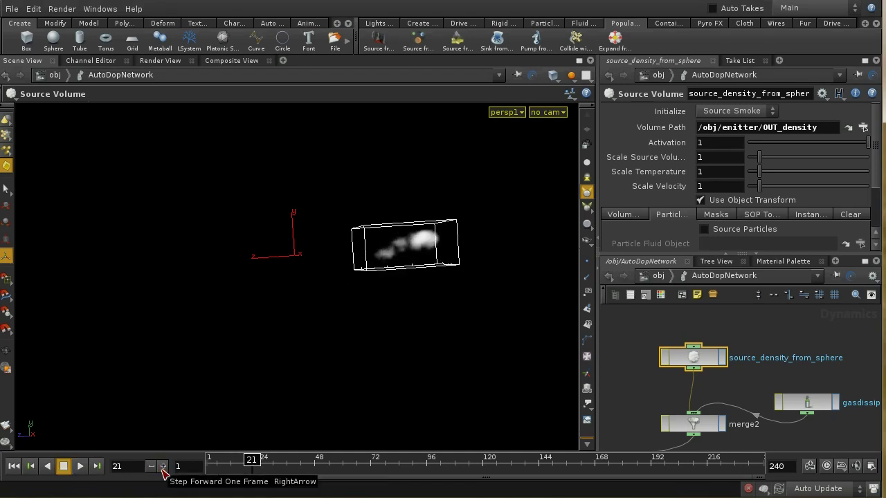
{"action": "left_click", "coordinate": [164, 467]}
{"action": "left_click", "coordinate": [163, 467]}
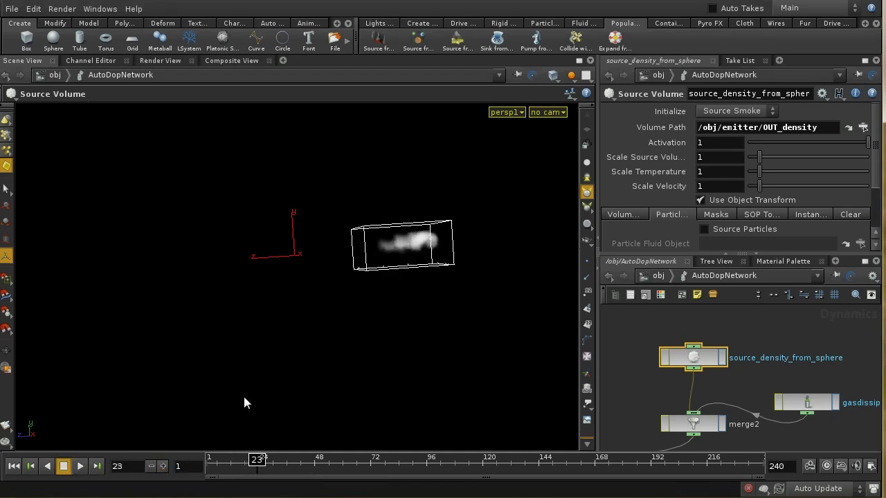
{"action": "left_click", "coordinate": [15, 467]}
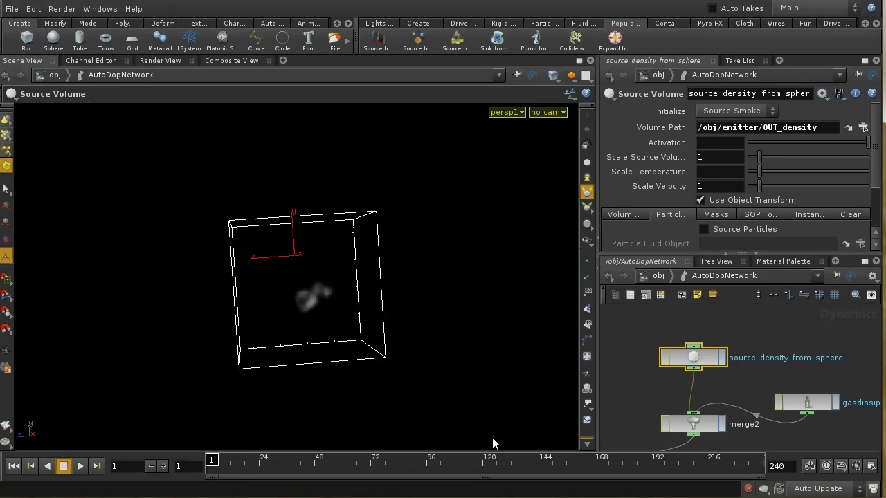
- Set gasdissipate1's Evaporate by Subtraction to 3
{"action": "left_click", "coordinate": [803, 402]}
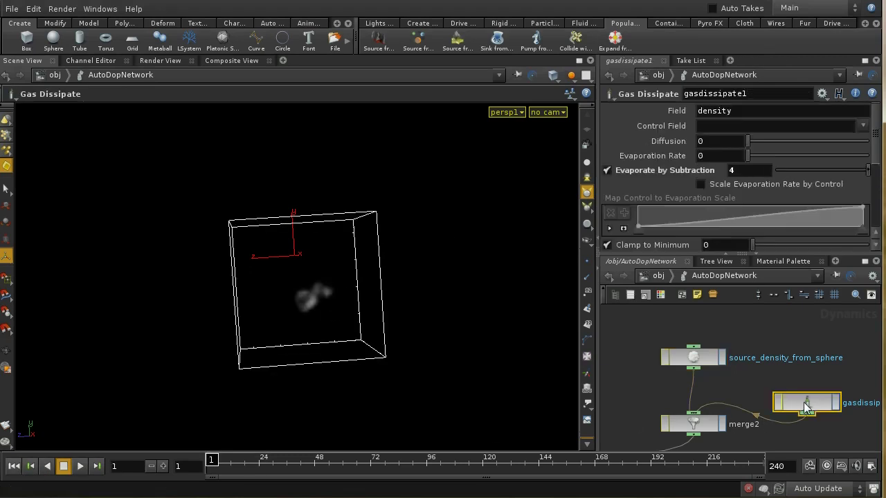
{"action": "left_click", "coordinate": [759, 170]}
{"action": "type", "text": "3"}
- Step and play the smoke from the start, then rewind to frame 1
{"action": "left_click", "coordinate": [165, 467]}
{"action": "left_click", "coordinate": [165, 467]}
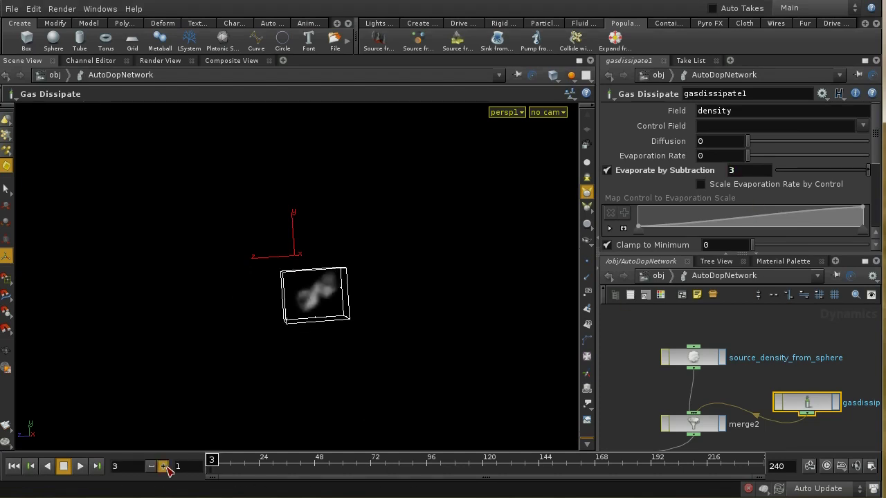
{"action": "left_click", "coordinate": [164, 467]}
{"action": "left_click", "coordinate": [165, 467]}
{"action": "left_click", "coordinate": [165, 467]}
{"action": "left_click", "coordinate": [165, 467]}
{"action": "left_click", "coordinate": [165, 467]}
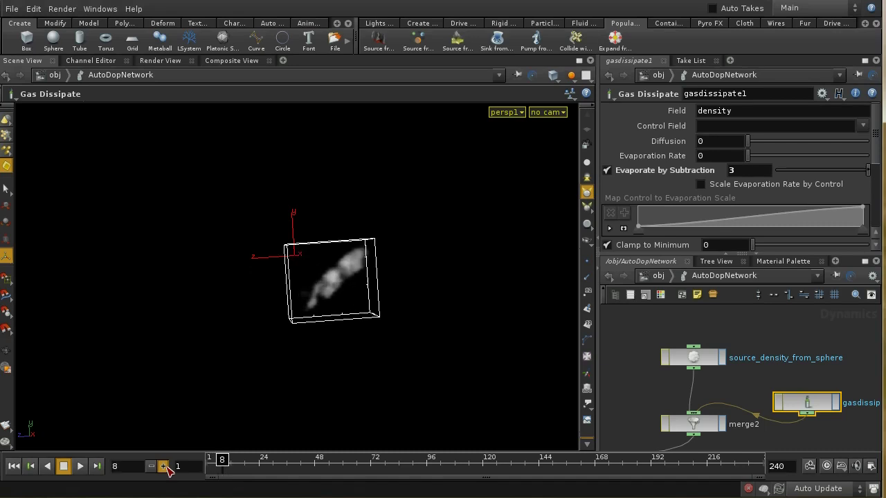
{"action": "left_click", "coordinate": [164, 467]}
{"action": "left_click", "coordinate": [164, 466]}
{"action": "left_click", "coordinate": [164, 466]}
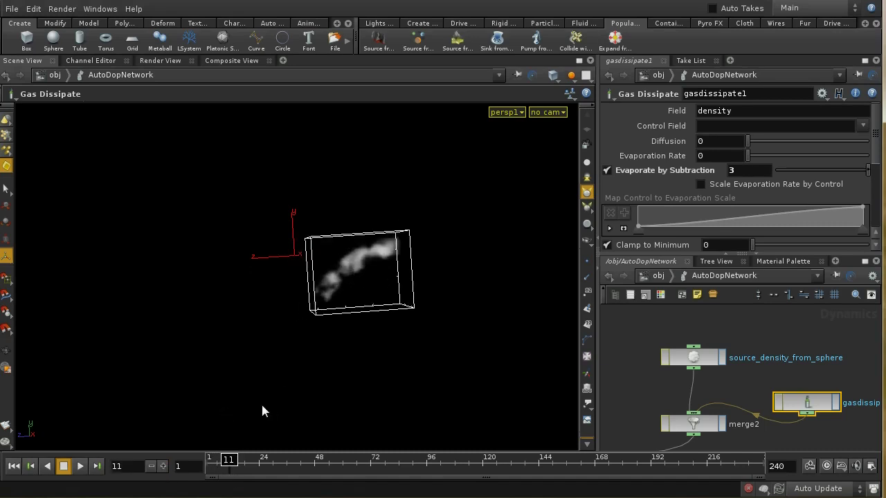
{"action": "left_click", "coordinate": [14, 465]}
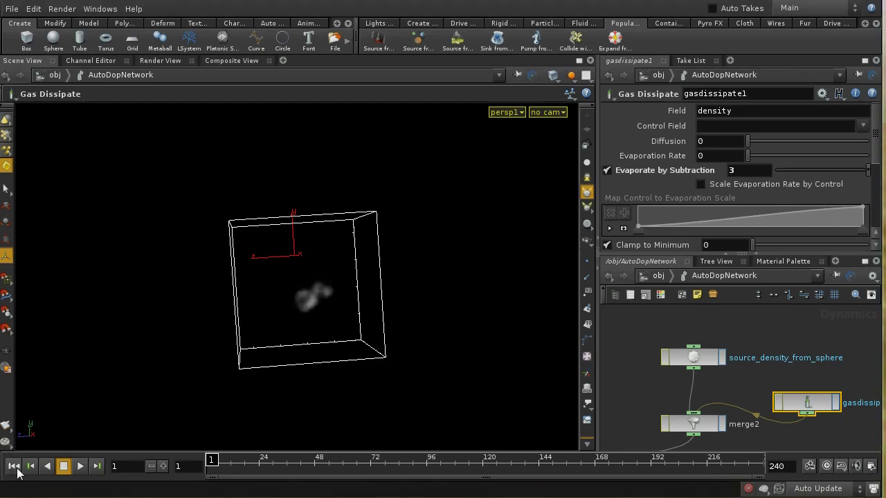
{"action": "key", "text": "Up"}
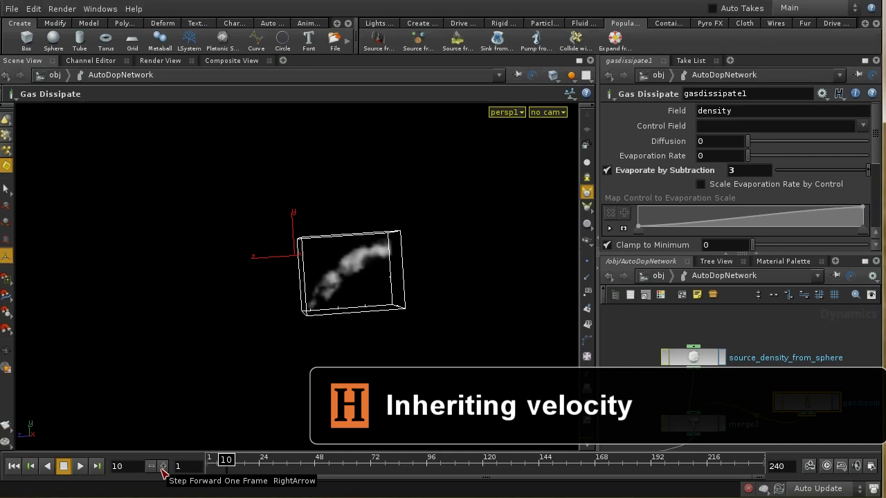
{"action": "left_click", "coordinate": [14, 466]}
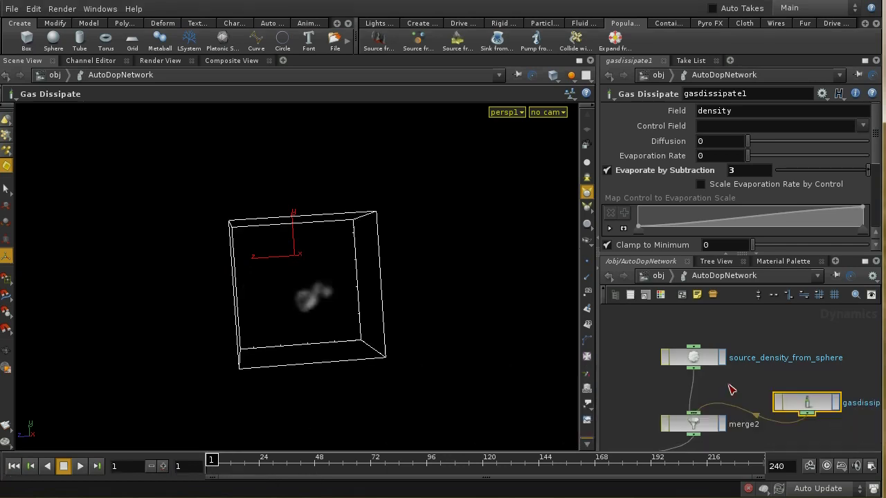
{"action": "middle_click_drag", "start_coordinate": [775, 358], "coordinate": [752, 341]}
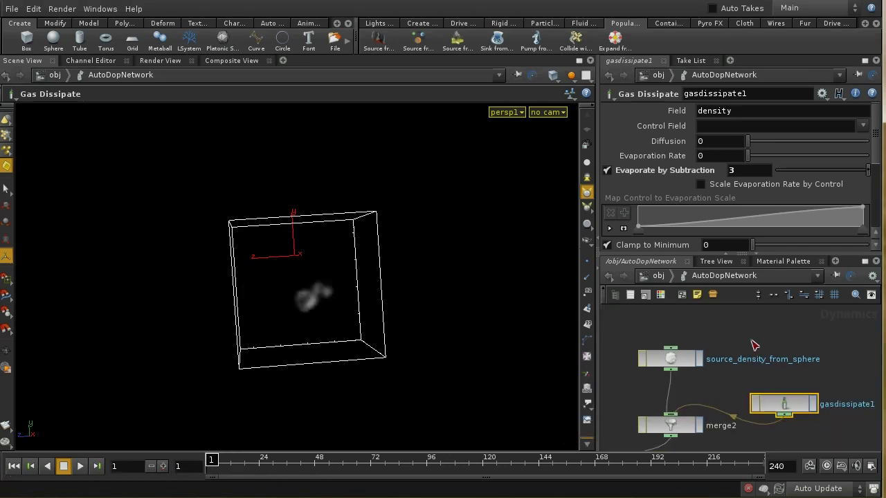
- Inside emitter, show create_density_volume's Velocity Volumes settings with vel stamped from v
{"action": "left_click", "coordinate": [661, 277]}
{"action": "scroll", "coordinate": [803, 409], "scroll_direction": "down", "scroll_amount": 3}
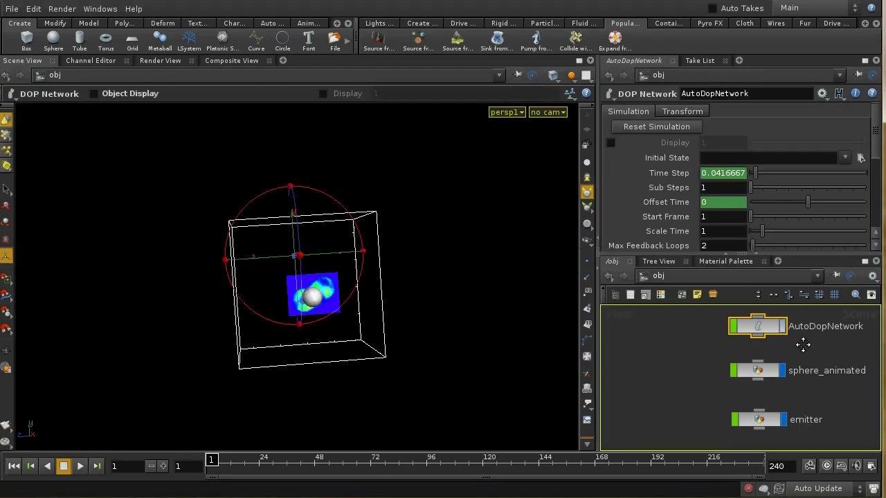
{"action": "double_click", "coordinate": [762, 420]}
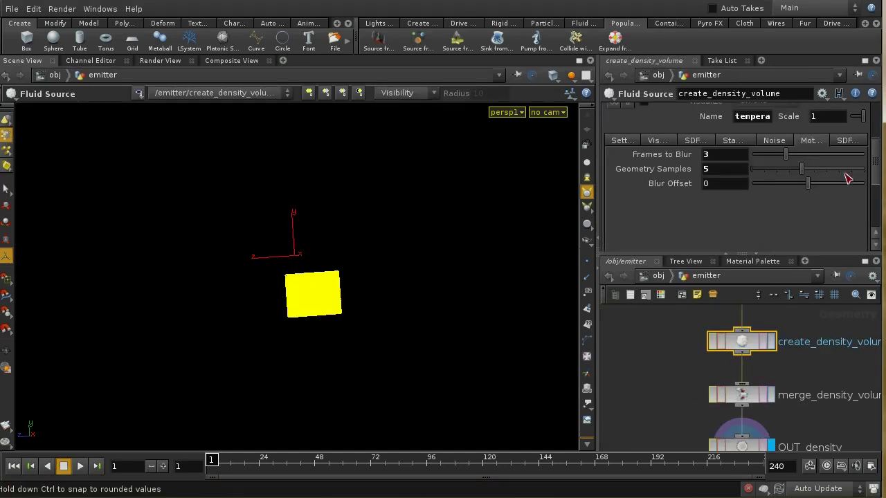
{"action": "left_click_drag", "start_coordinate": [875, 180], "coordinate": [873, 144]}
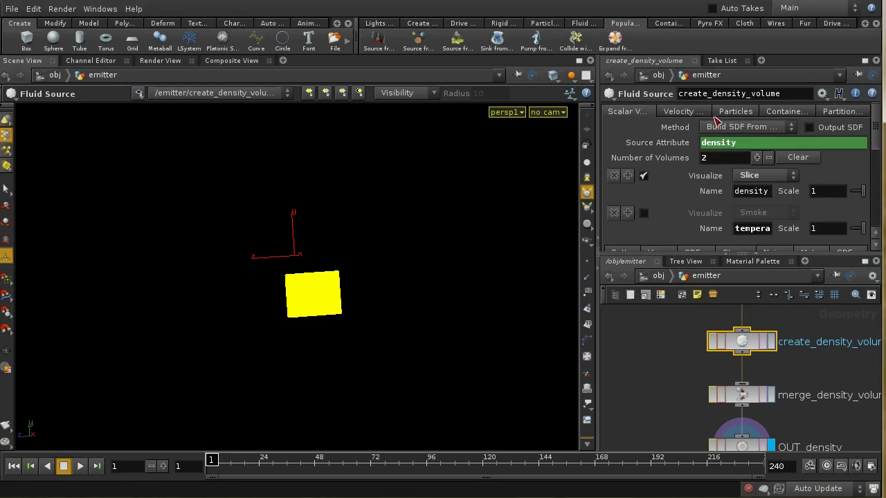
{"action": "left_click", "coordinate": [685, 111]}
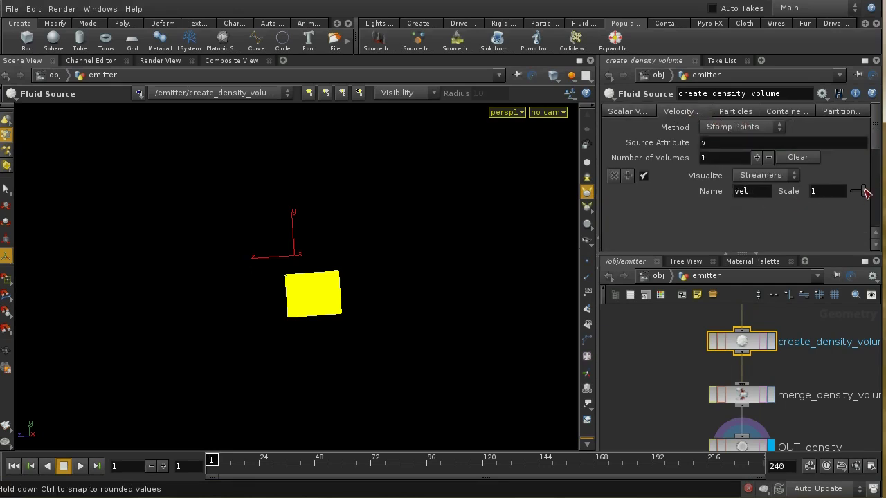
{"action": "left_click_drag", "start_coordinate": [876, 146], "coordinate": [880, 168]}
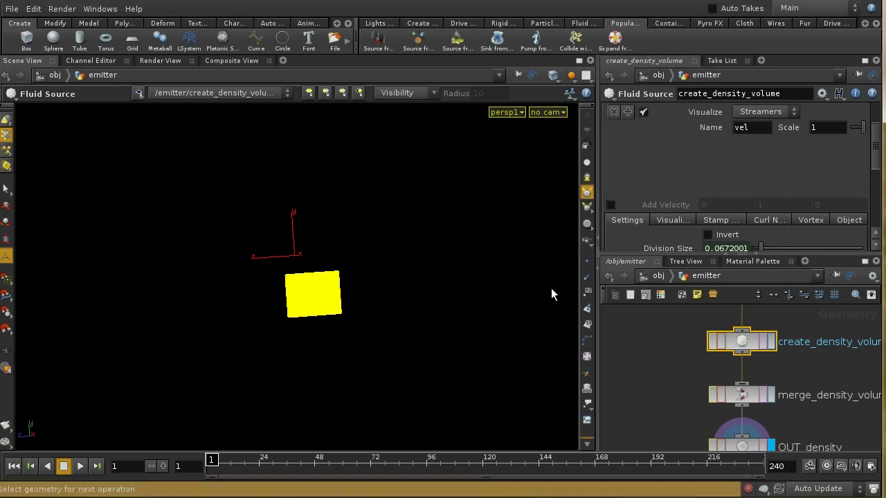
- Enable Add Curl Noise on the emitter's velocity and set its Scale to 0.1
{"action": "left_click", "coordinate": [780, 223]}
{"action": "left_click", "coordinate": [750, 236]}
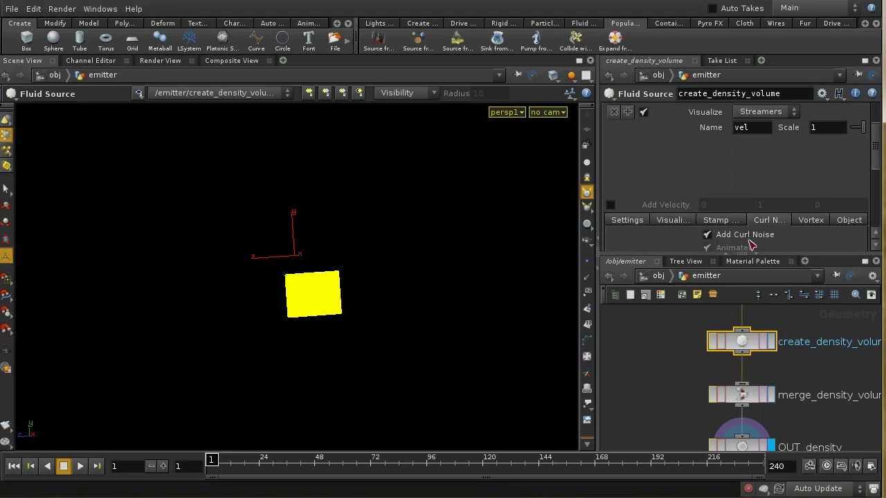
{"action": "scroll", "coordinate": [877, 166], "scroll_direction": "down", "scroll_amount": 3}
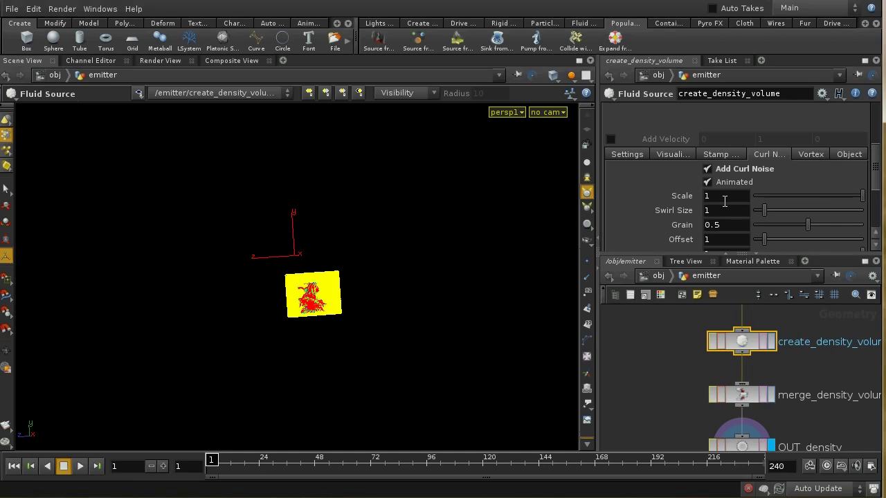
{"action": "middle_click_drag", "start_coordinate": [722, 195], "coordinate": [655, 196]}
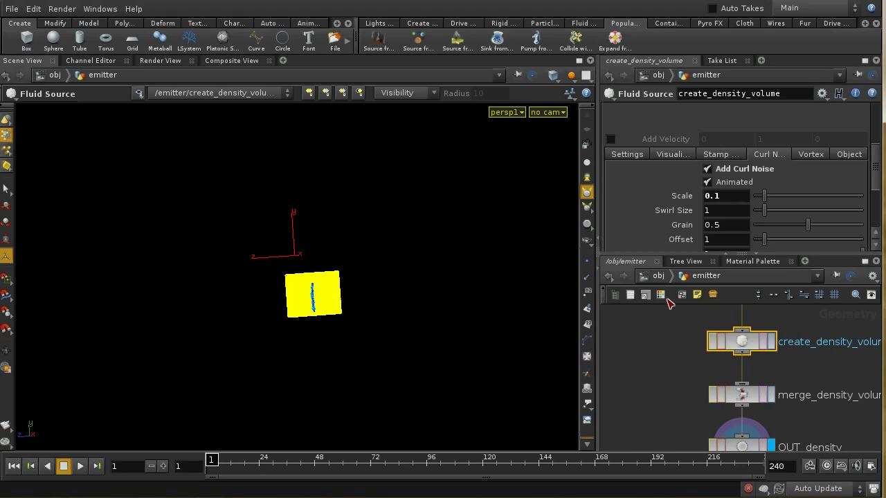
- Back at /obj, turn off the emitter's display flag
{"action": "left_click", "coordinate": [656, 276]}
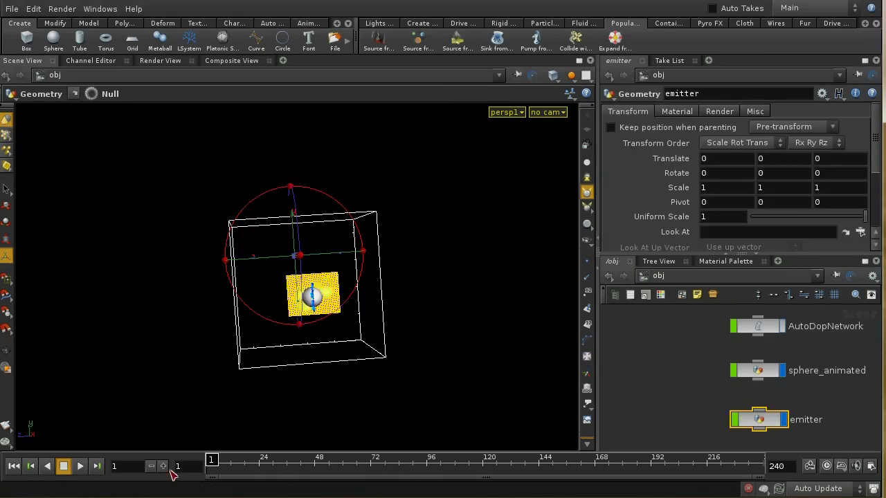
{"action": "left_click", "coordinate": [786, 420]}
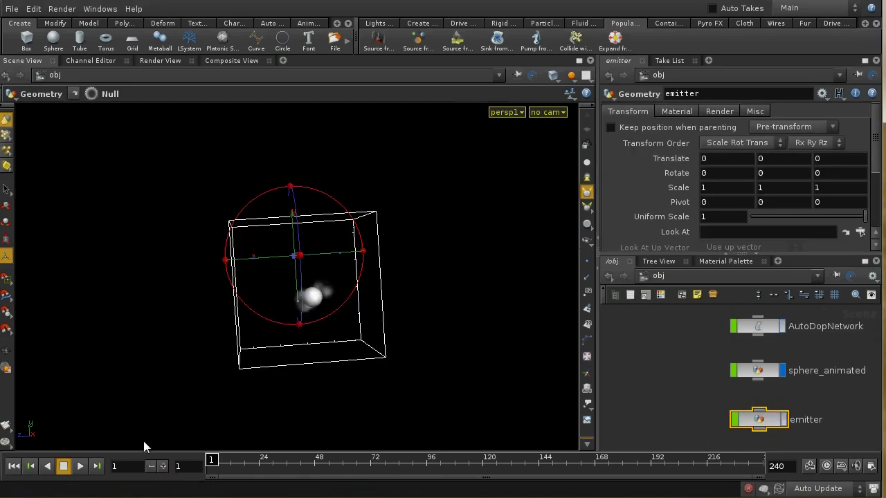
{"action": "middle_click_drag", "start_coordinate": [683, 377], "coordinate": [682, 425]}
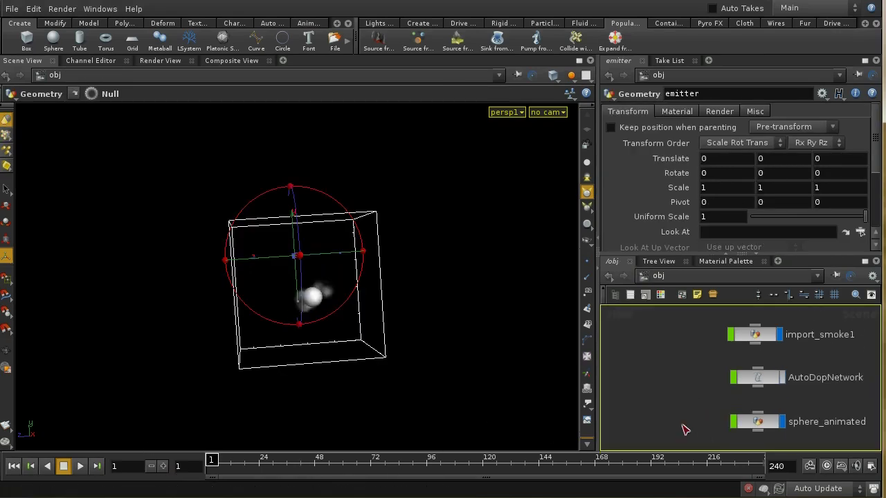
{"action": "middle_click_drag", "start_coordinate": [822, 380], "coordinate": [817, 342]}
{"action": "middle_click_drag", "start_coordinate": [815, 405], "coordinate": [813, 377]}
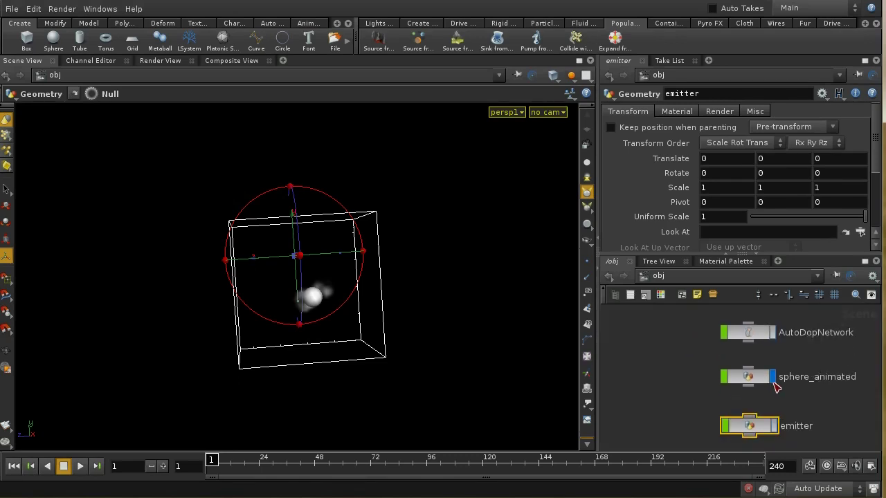
- Step the smoke forward eleven frames, then rewind to frame 1
{"action": "left_click", "coordinate": [164, 466]}
{"action": "left_click", "coordinate": [165, 467]}
{"action": "left_click", "coordinate": [165, 466]}
{"action": "left_click", "coordinate": [165, 466]}
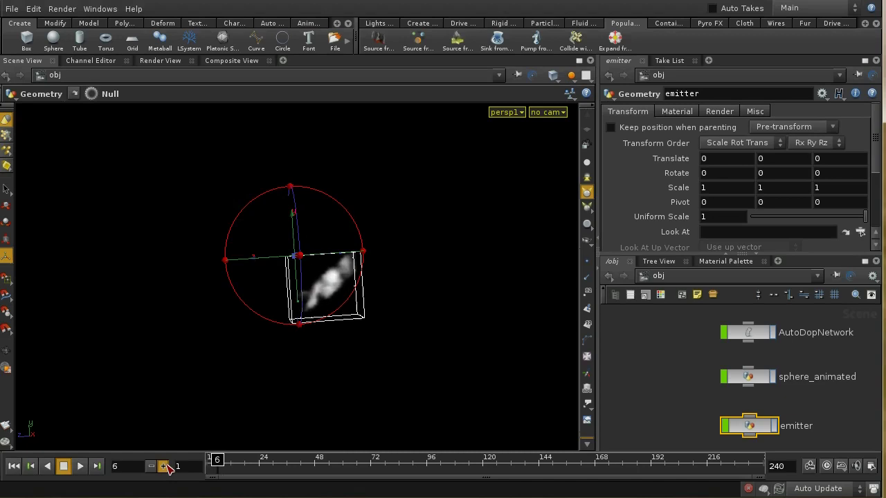
{"action": "left_click", "coordinate": [164, 467]}
{"action": "left_click", "coordinate": [165, 467]}
{"action": "left_click", "coordinate": [165, 467]}
{"action": "left_click", "coordinate": [165, 466]}
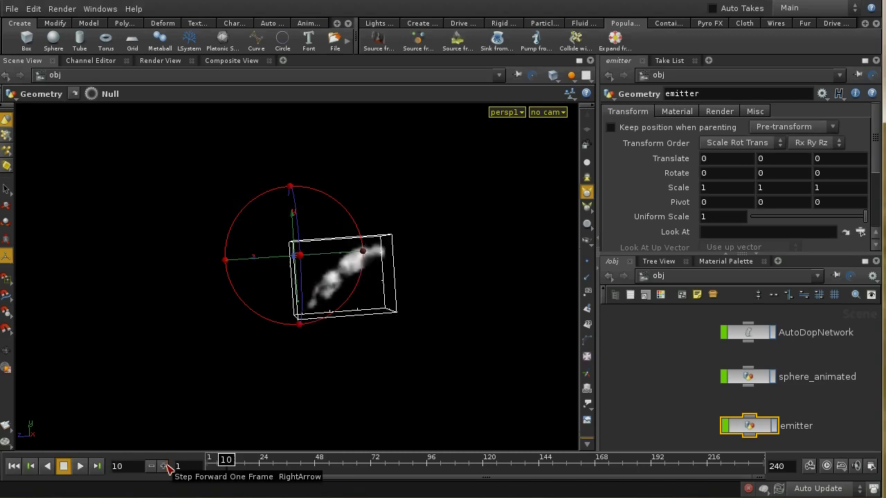
{"action": "left_click", "coordinate": [165, 467]}
{"action": "left_click", "coordinate": [165, 466]}
{"action": "left_click", "coordinate": [164, 466]}
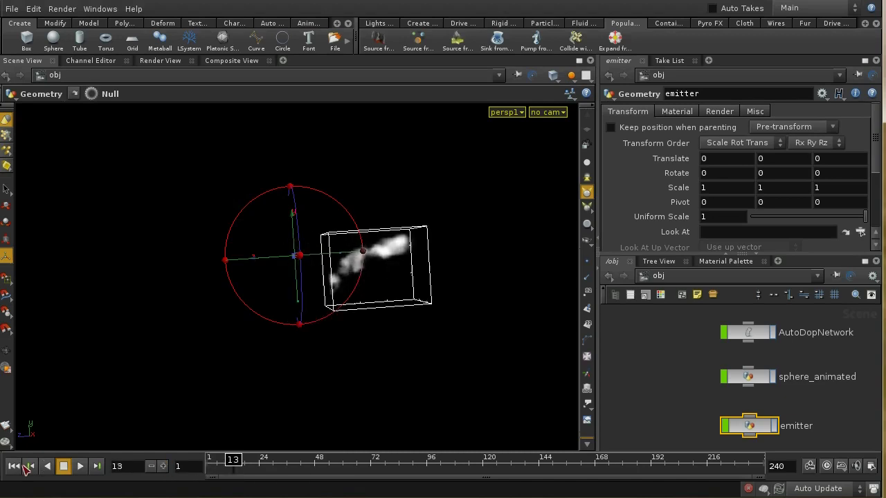
{"action": "left_click", "coordinate": [13, 466]}
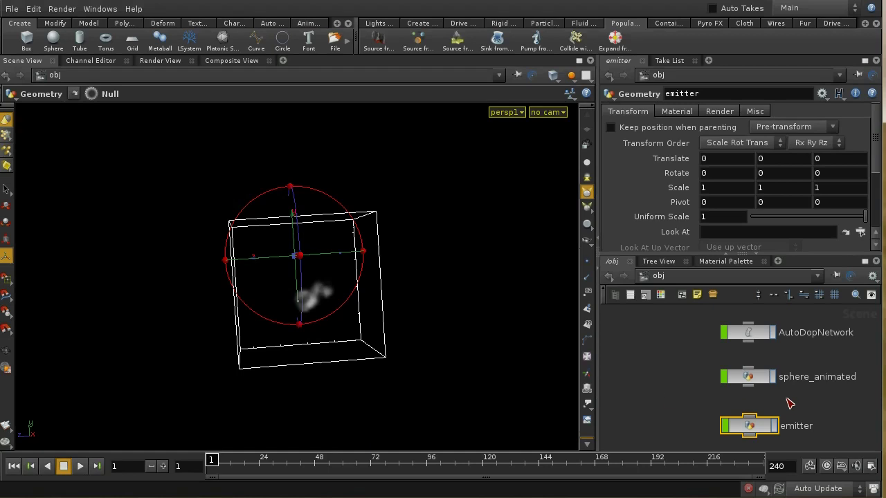
- Nudge the emitter's curl noise Scale, then play, stop and rewind the smoke at /obj
{"action": "double_click", "coordinate": [750, 425]}
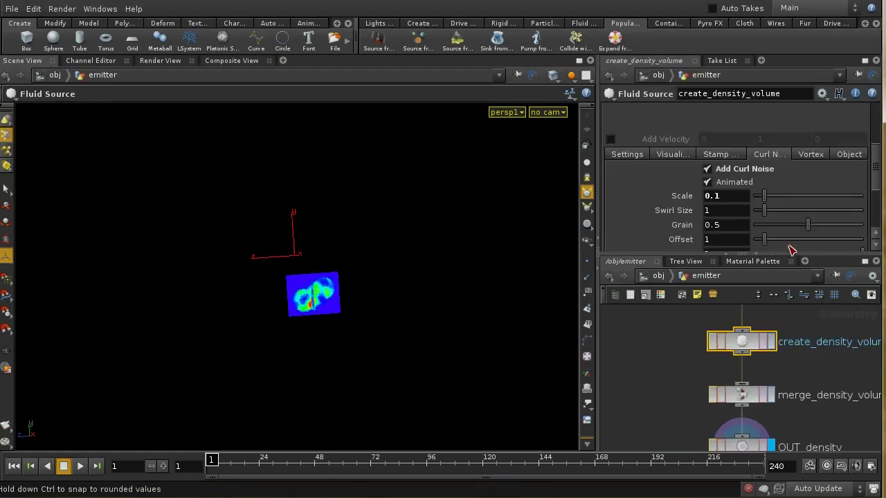
{"action": "middle_click_drag", "start_coordinate": [750, 199], "coordinate": [803, 206]}
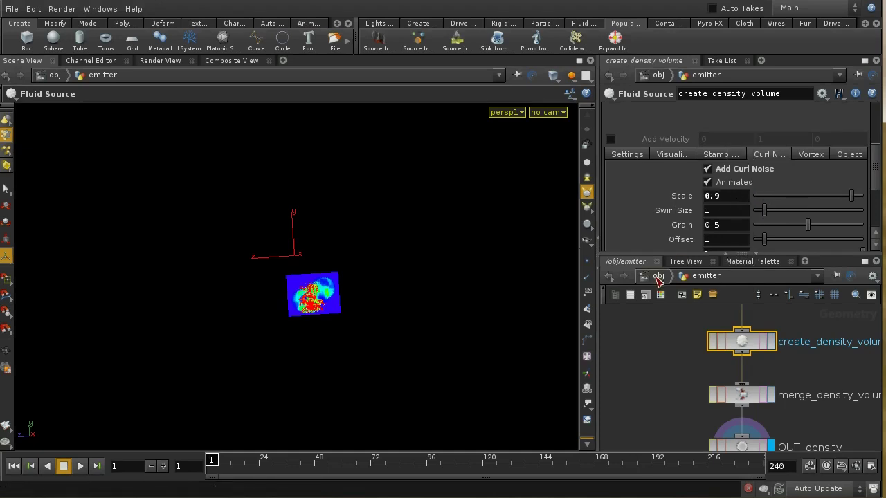
{"action": "left_click", "coordinate": [658, 275]}
{"action": "left_click", "coordinate": [79, 466]}
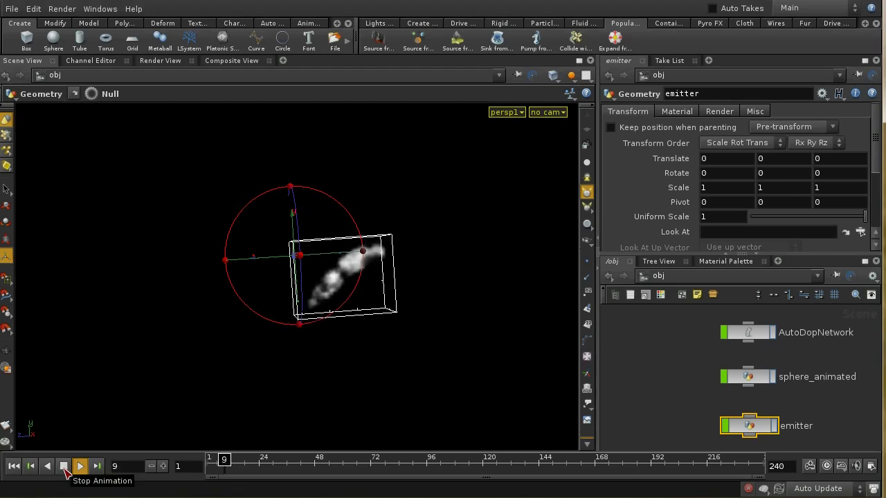
{"action": "left_click", "coordinate": [63, 466]}
{"action": "left_click", "coordinate": [19, 468]}
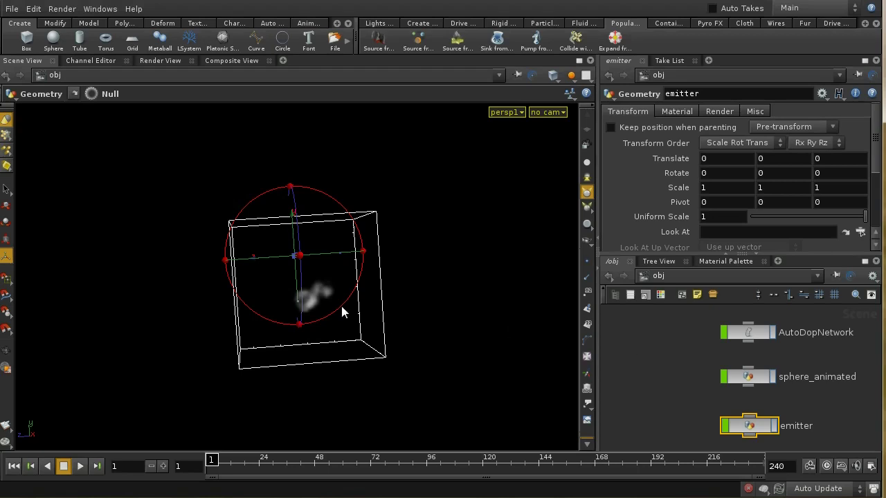
- Turn on Add Object Motion in create_density_volume's Object tab
{"action": "double_click", "coordinate": [756, 427]}
{"action": "middle_click_drag", "start_coordinate": [810, 418], "coordinate": [792, 403]}
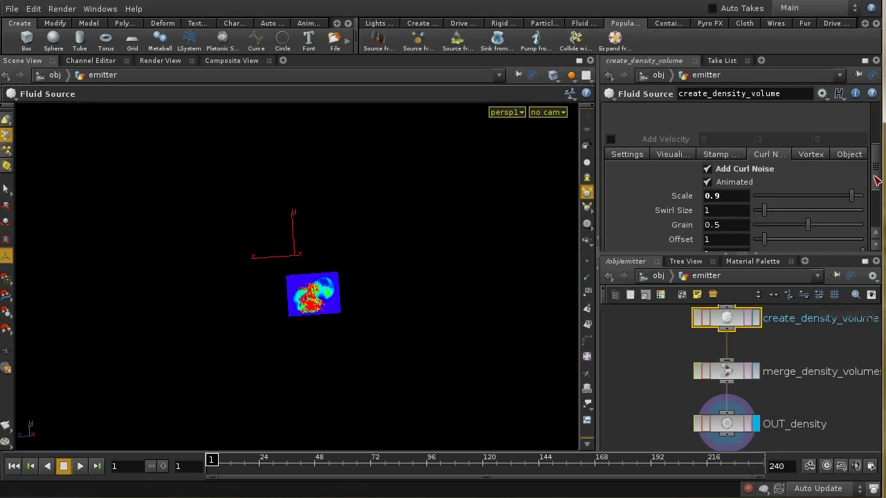
{"action": "left_click", "coordinate": [856, 156]}
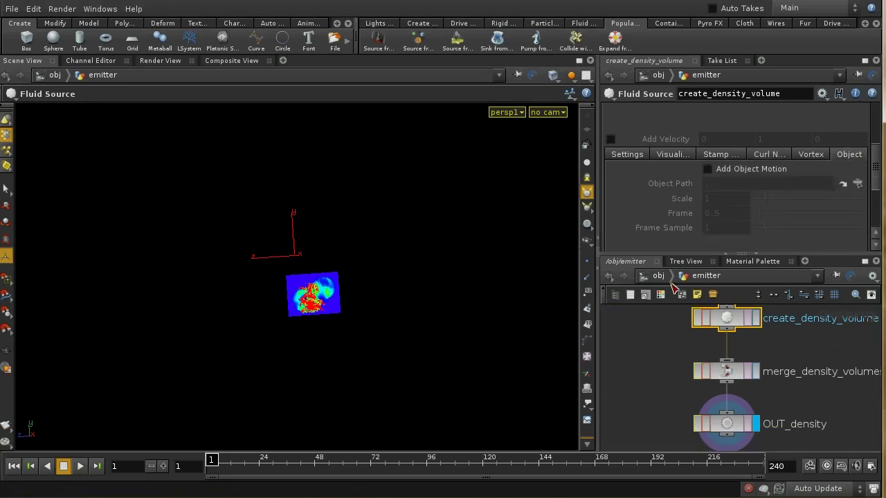
{"action": "left_click", "coordinate": [708, 170]}
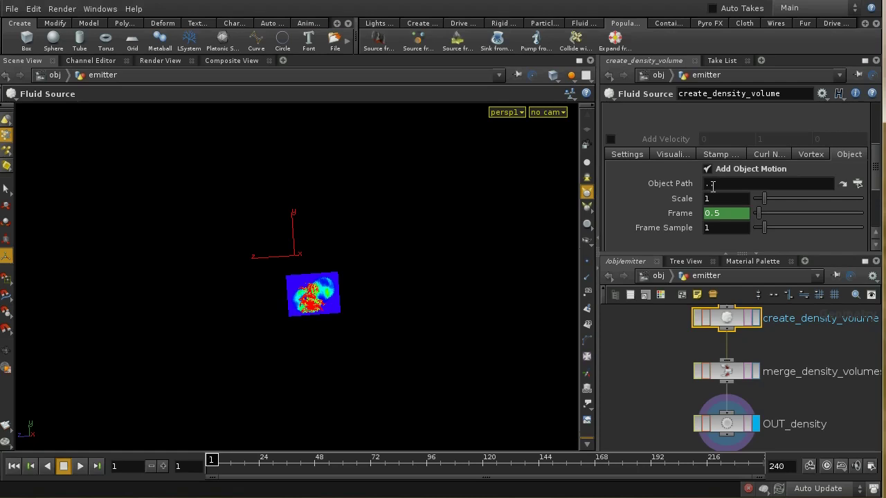
{"action": "left_click", "coordinate": [661, 276]}
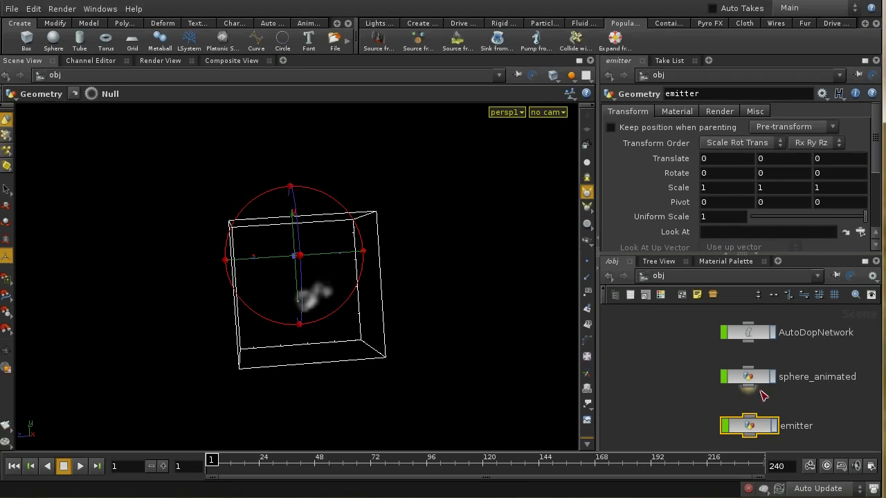
- Set the Object Path to /obj/sphere_animated and return to /obj
{"action": "double_click", "coordinate": [750, 424]}
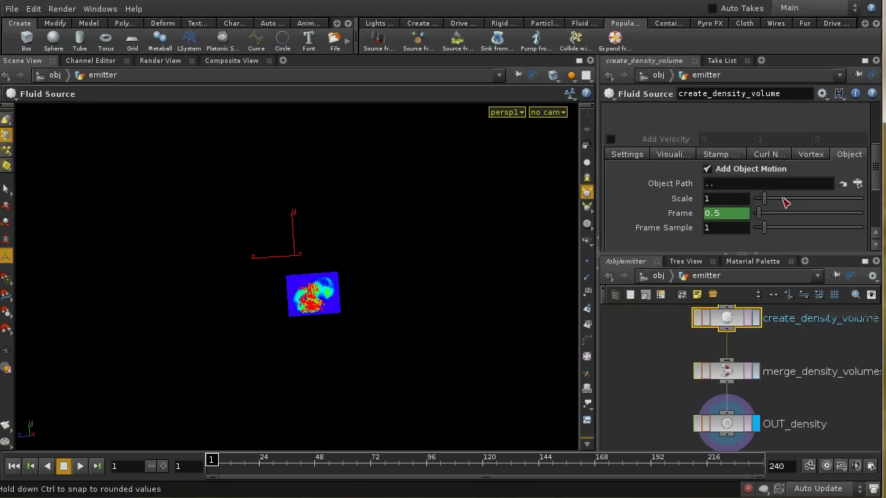
{"action": "left_click", "coordinate": [857, 184]}
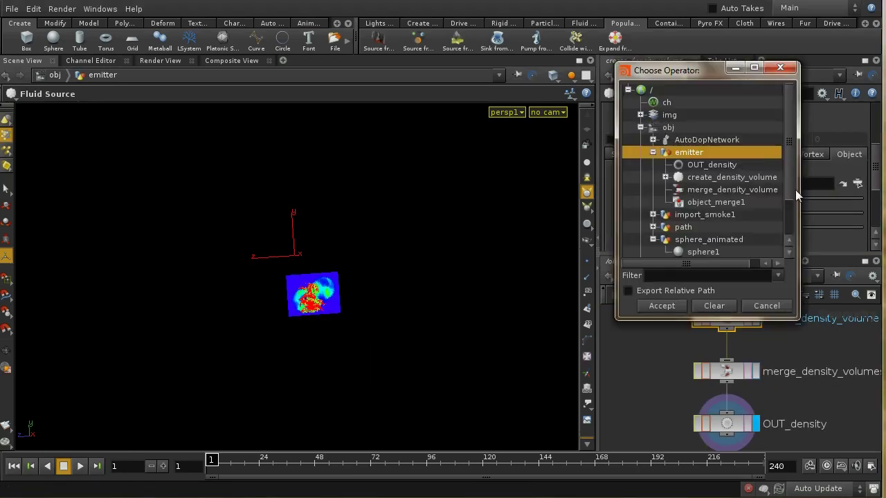
{"action": "left_click", "coordinate": [723, 239]}
{"action": "left_click", "coordinate": [661, 305]}
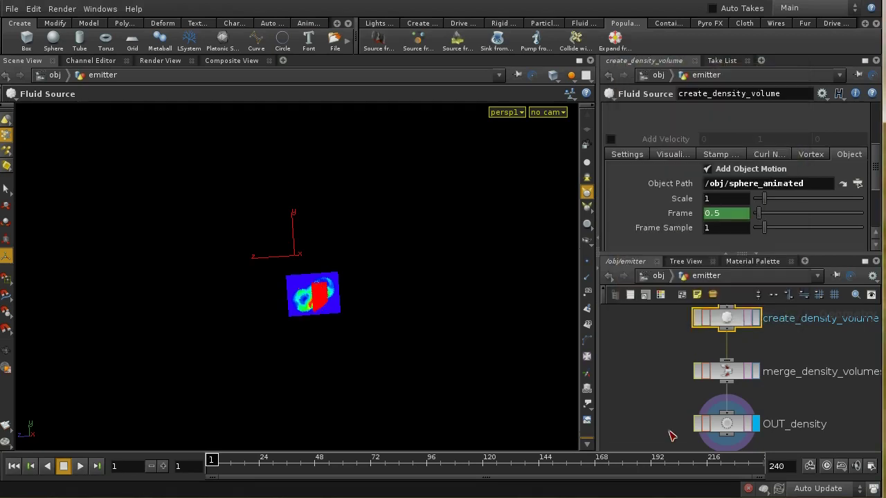
{"action": "left_click", "coordinate": [658, 276]}
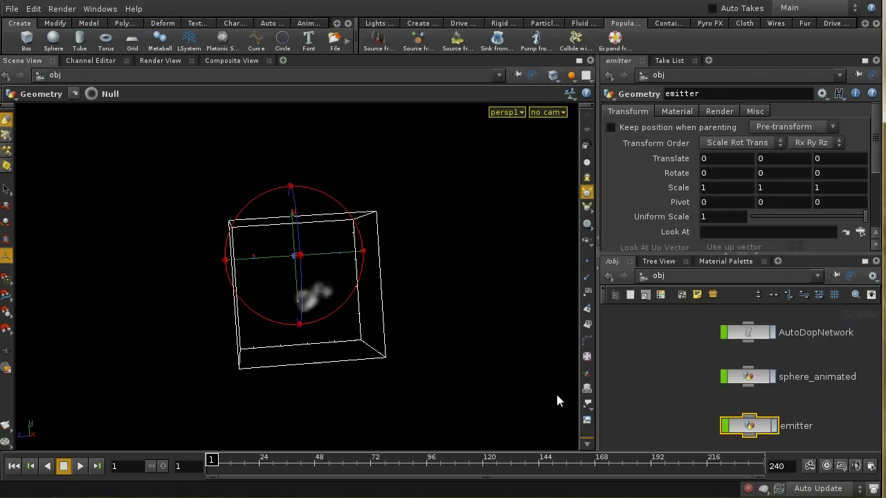
{"action": "left_click", "coordinate": [164, 467]}
{"action": "left_click", "coordinate": [164, 467]}
{"action": "left_click", "coordinate": [164, 467]}
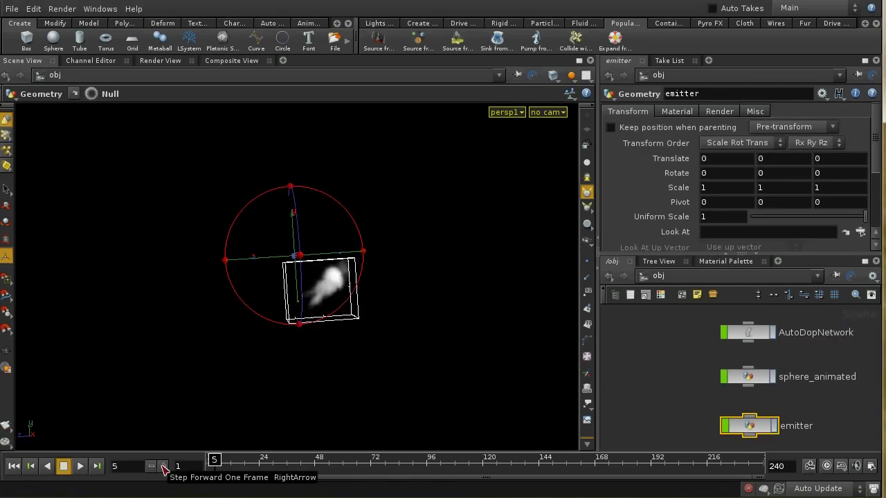
{"action": "left_click", "coordinate": [164, 467]}
{"action": "left_click", "coordinate": [164, 467]}
{"action": "left_click", "coordinate": [164, 468]}
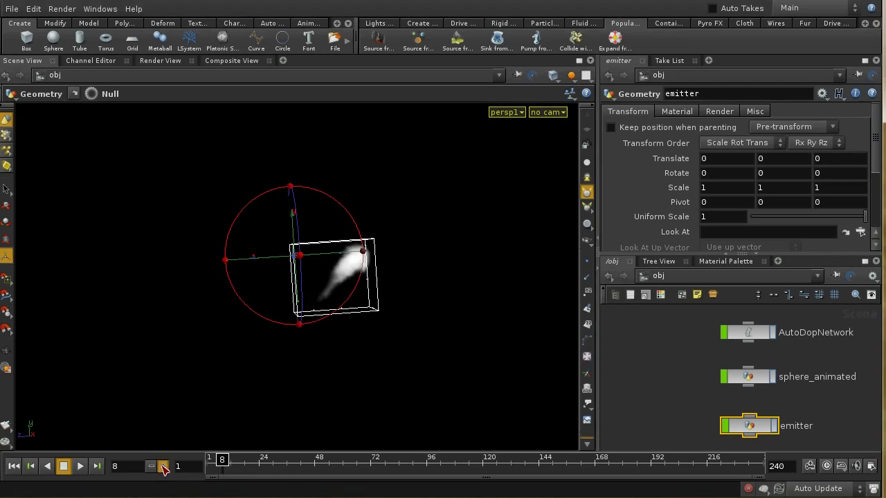
{"action": "left_click", "coordinate": [164, 467]}
{"action": "left_click", "coordinate": [164, 467]}
{"action": "left_click", "coordinate": [164, 467]}
{"action": "left_click", "coordinate": [164, 467]}
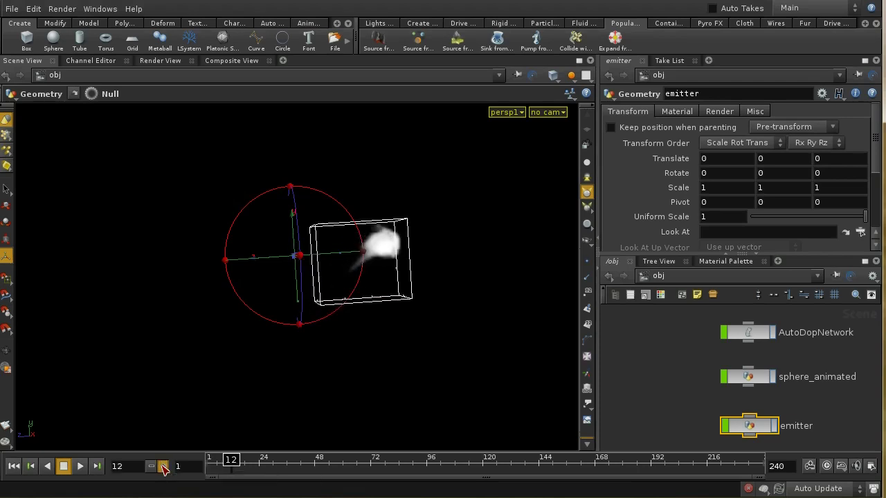
{"action": "left_click", "coordinate": [164, 467]}
{"action": "left_click", "coordinate": [164, 467]}
{"action": "left_click", "coordinate": [164, 467]}
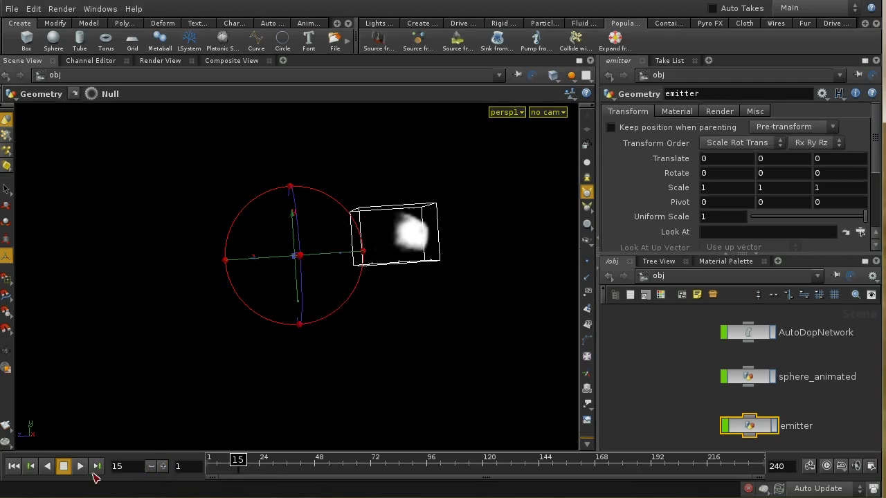
{"action": "left_click", "coordinate": [15, 468]}
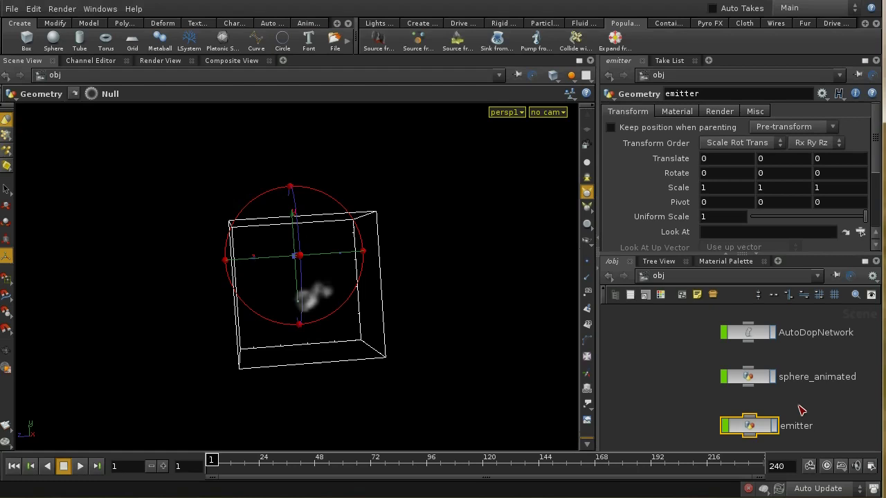
- Lower the emitter's object motion Scale from 1 to 0.4
{"action": "double_click", "coordinate": [760, 428]}
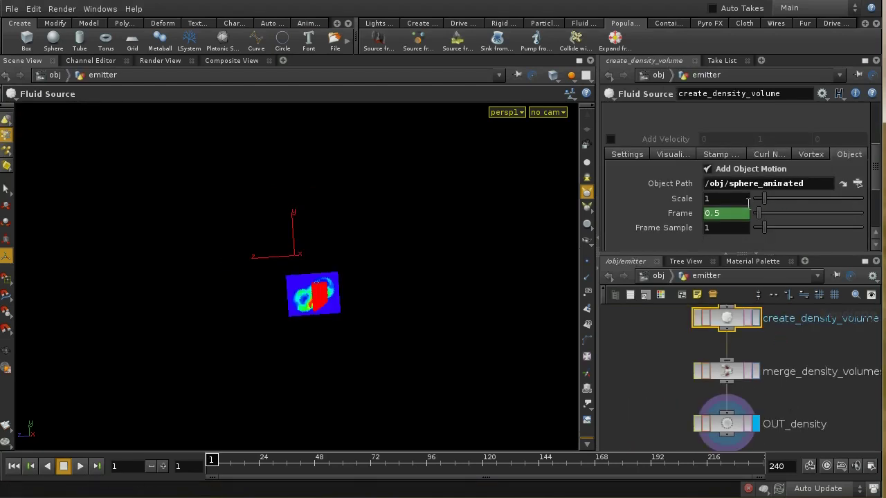
{"action": "middle_click_drag", "start_coordinate": [739, 201], "coordinate": [632, 310]}
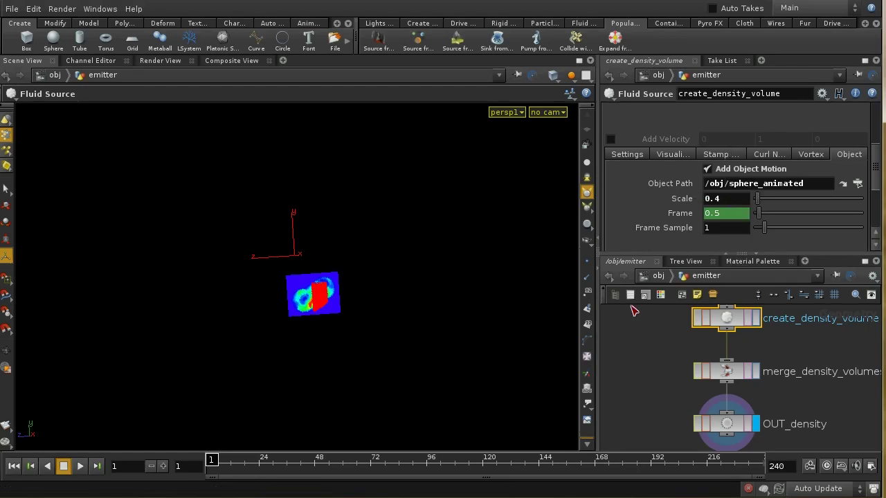
{"action": "left_click", "coordinate": [658, 275]}
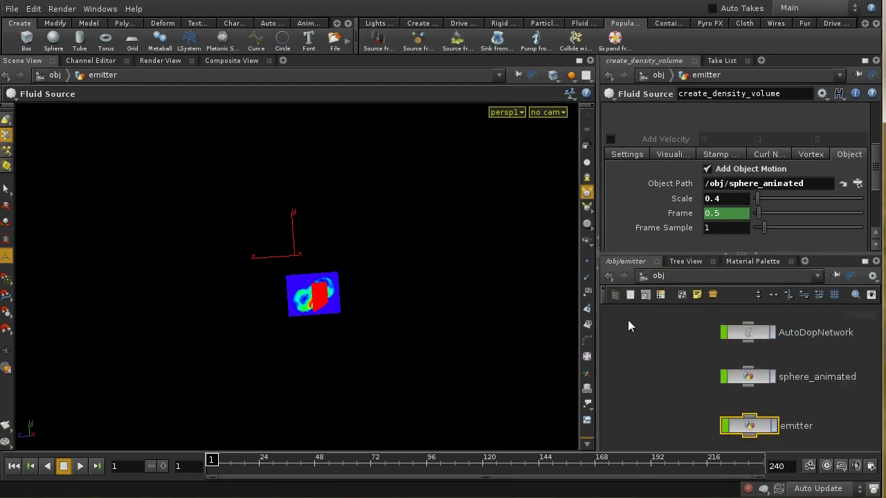
- Jump to frame 240, cancel the long cook, and rewind to frame 1
{"action": "left_click", "coordinate": [92, 469]}
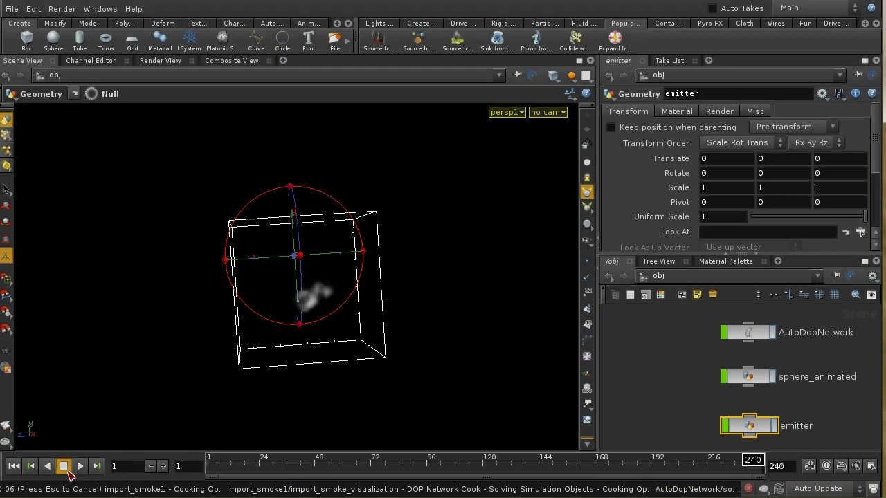
{"action": "key", "text": "Escape"}
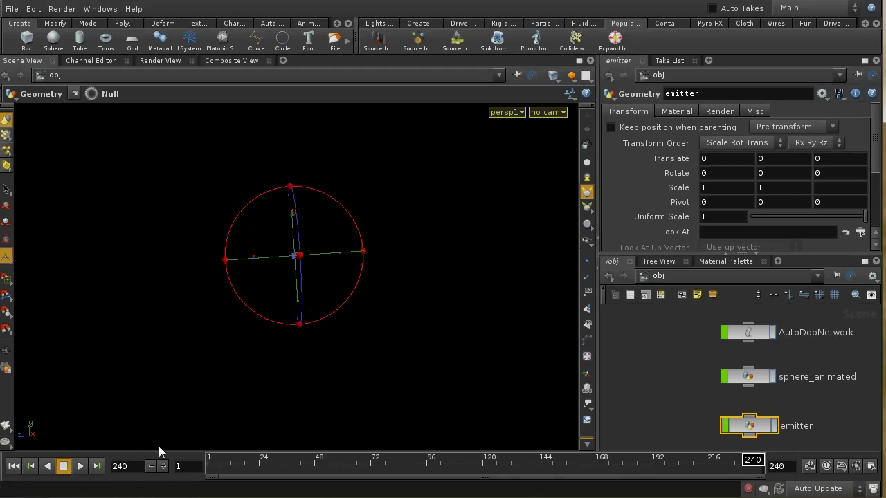
{"action": "left_click", "coordinate": [16, 467]}
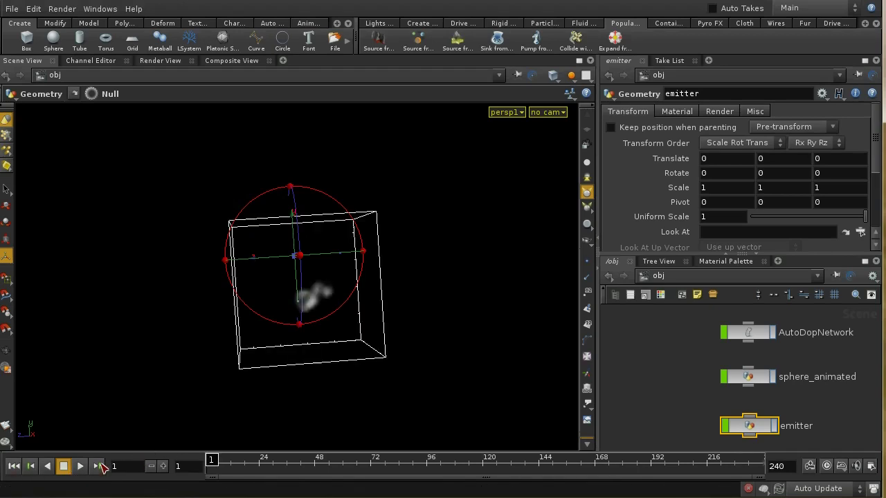
- Step the smoke forward a few frames twice, rewinding to frame 1 each time
{"action": "left_click", "coordinate": [163, 465]}
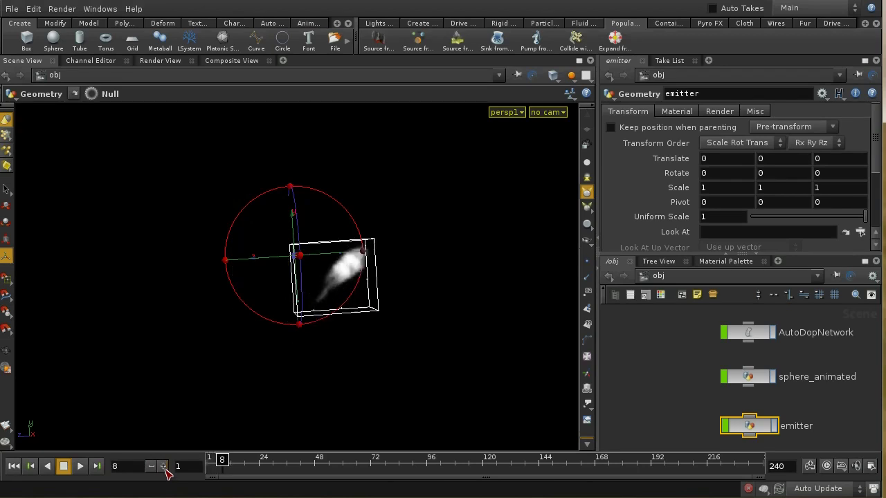
{"action": "left_click", "coordinate": [163, 466]}
{"action": "left_click", "coordinate": [164, 466]}
{"action": "left_click", "coordinate": [164, 465]}
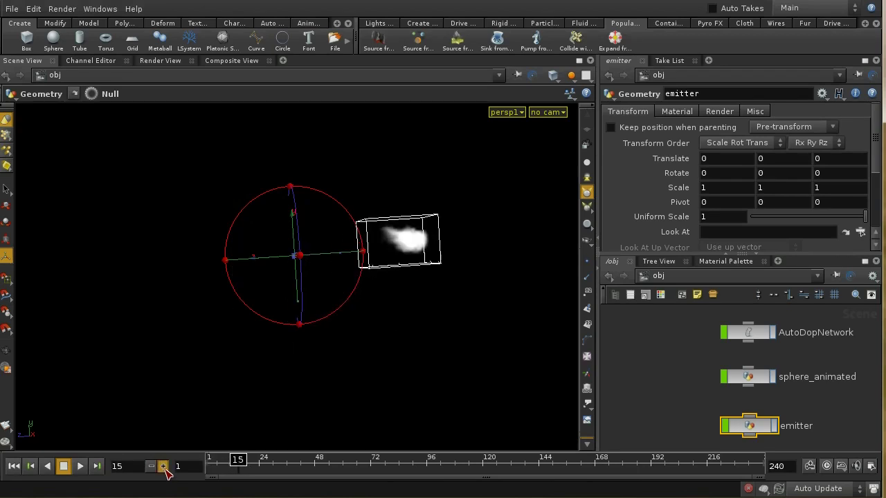
{"action": "left_click", "coordinate": [163, 466]}
{"action": "left_click", "coordinate": [163, 465]}
{"action": "left_click", "coordinate": [163, 466]}
{"action": "left_click", "coordinate": [163, 465]}
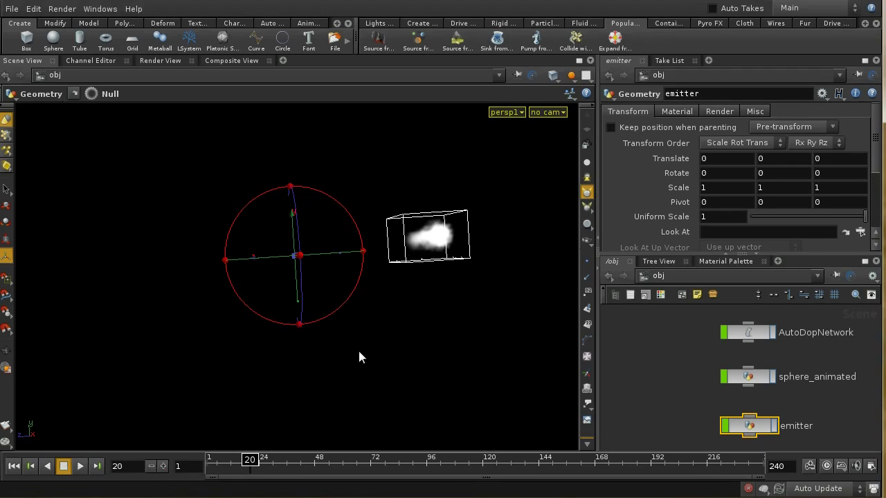
{"action": "left_click", "coordinate": [19, 467]}
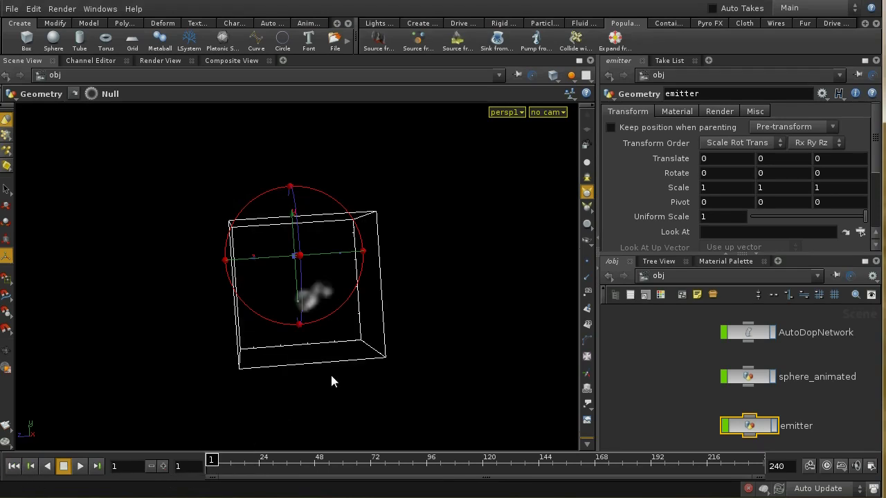
{"action": "left_click", "coordinate": [163, 466]}
{"action": "left_click", "coordinate": [163, 466]}
{"action": "left_click", "coordinate": [163, 465]}
{"action": "left_click", "coordinate": [163, 466]}
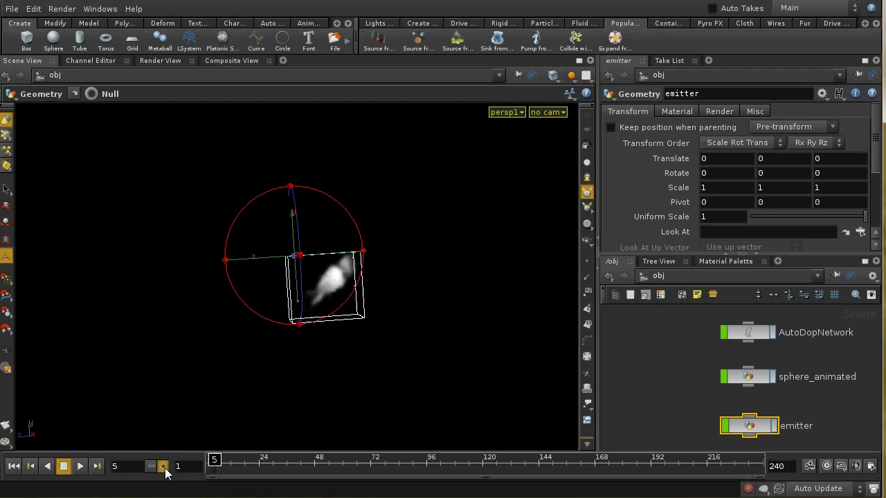
{"action": "left_click", "coordinate": [163, 466]}
{"action": "left_click", "coordinate": [163, 465]}
{"action": "left_click", "coordinate": [163, 465]}
{"action": "left_click", "coordinate": [164, 466]}
{"action": "left_click", "coordinate": [163, 466]}
{"action": "left_click", "coordinate": [163, 466]}
{"action": "left_click", "coordinate": [163, 466]}
{"action": "left_click", "coordinate": [163, 466]}
{"action": "left_click", "coordinate": [163, 466]}
{"action": "left_click", "coordinate": [163, 466]}
{"action": "left_click", "coordinate": [163, 465]}
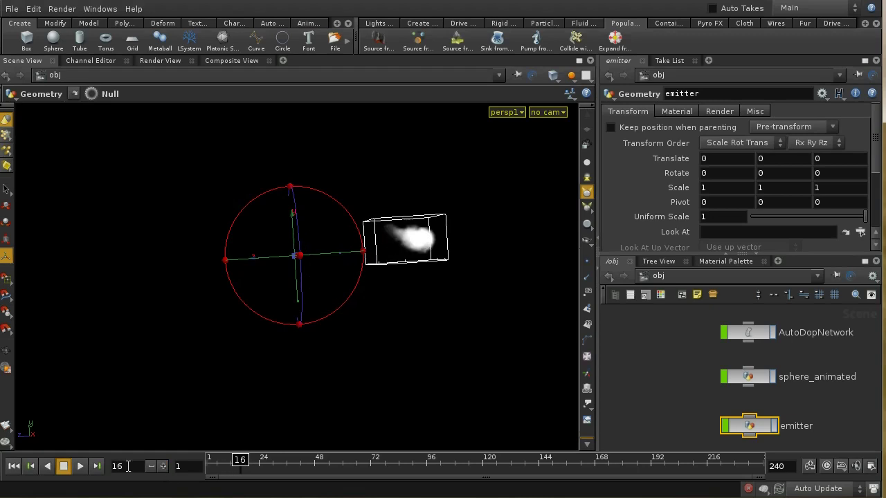
{"action": "left_click", "coordinate": [19, 467]}
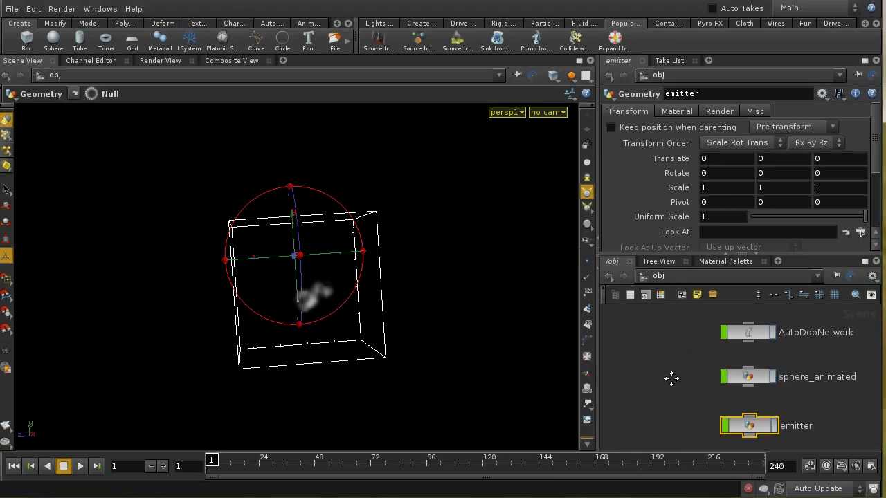
- Inside sphere_animated, add a Point node (point1) under sphere1 and set it as the display output
{"action": "middle_click_drag", "start_coordinate": [671, 375], "coordinate": [684, 328]}
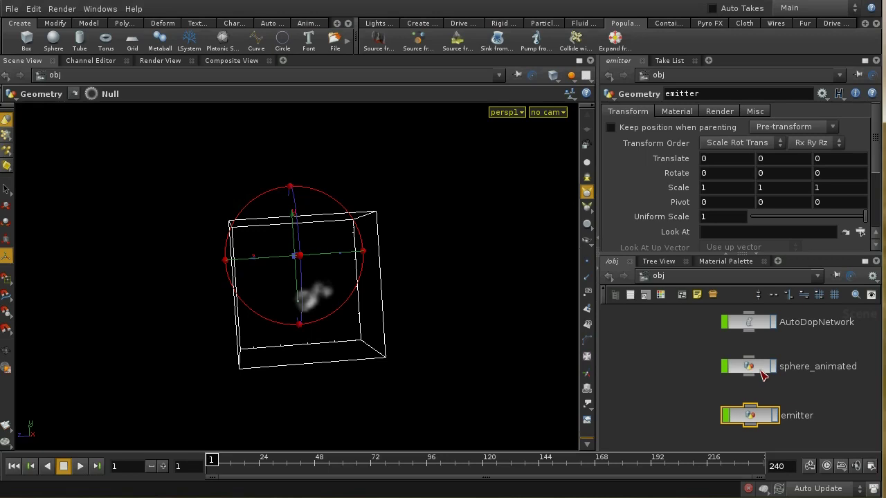
{"action": "double_click", "coordinate": [751, 368]}
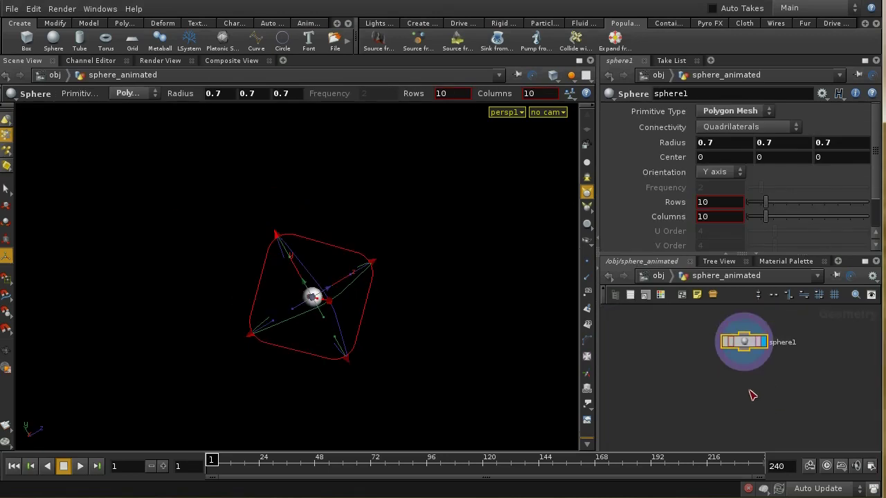
{"action": "right_click_drag", "start_coordinate": [777, 399], "coordinate": [745, 409]}
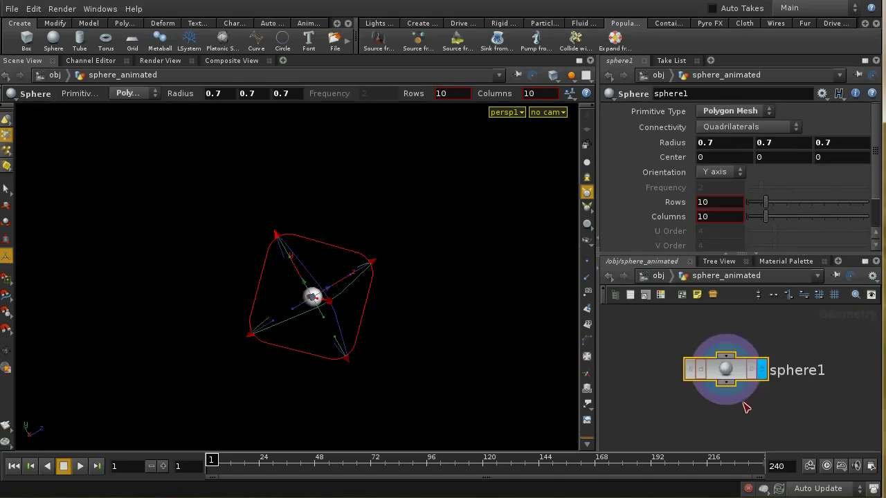
{"action": "key", "text": "Tab"}
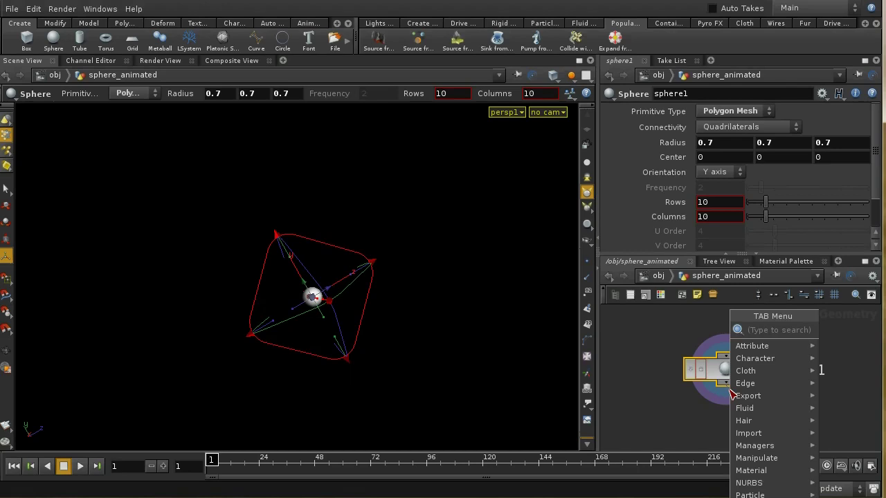
{"action": "type", "text": "Point"}
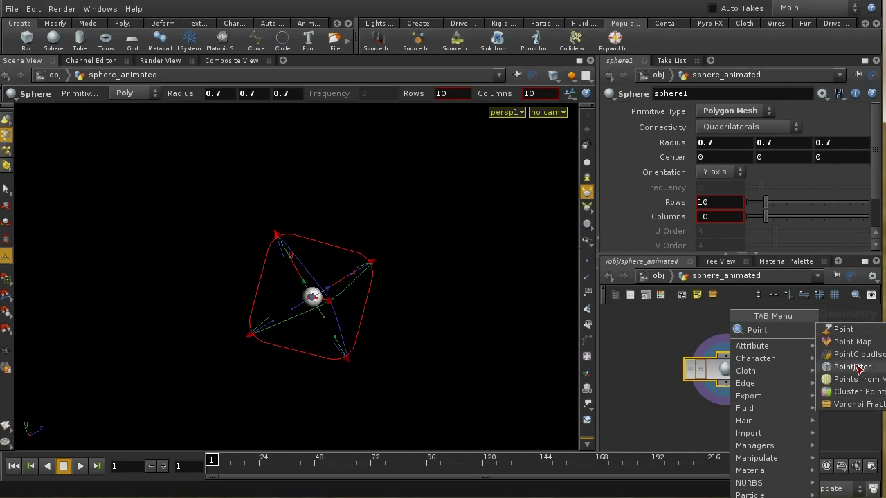
{"action": "left_click", "coordinate": [846, 330]}
{"action": "left_click", "coordinate": [728, 423]}
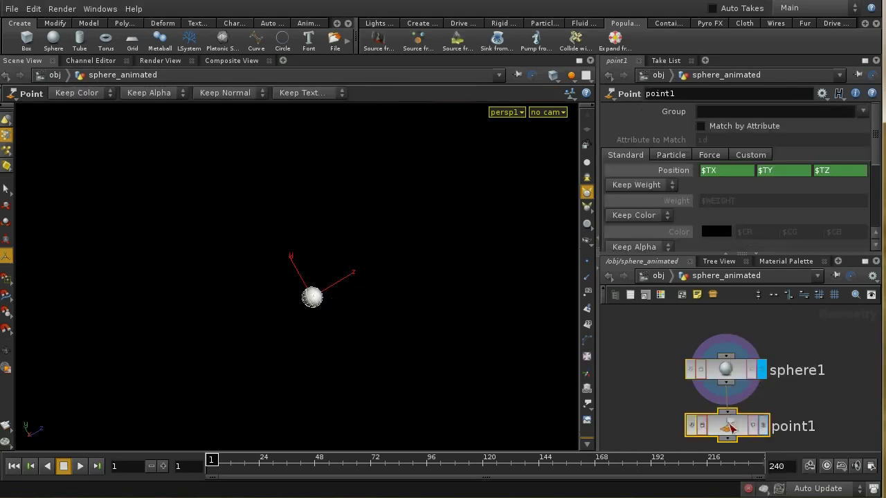
{"action": "left_click", "coordinate": [765, 429]}
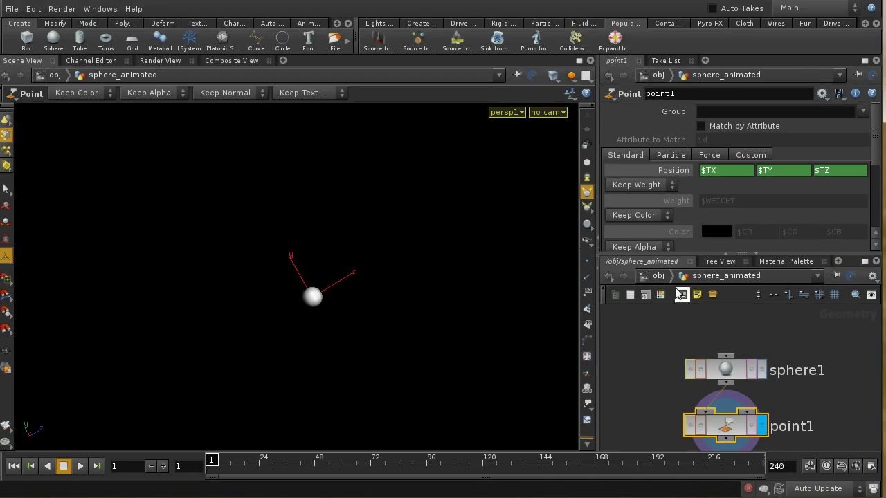
- Ghost the other scene objects in the viewport, scrub the sim to frame 12, then return to frame 1
{"action": "left_click", "coordinate": [571, 76]}
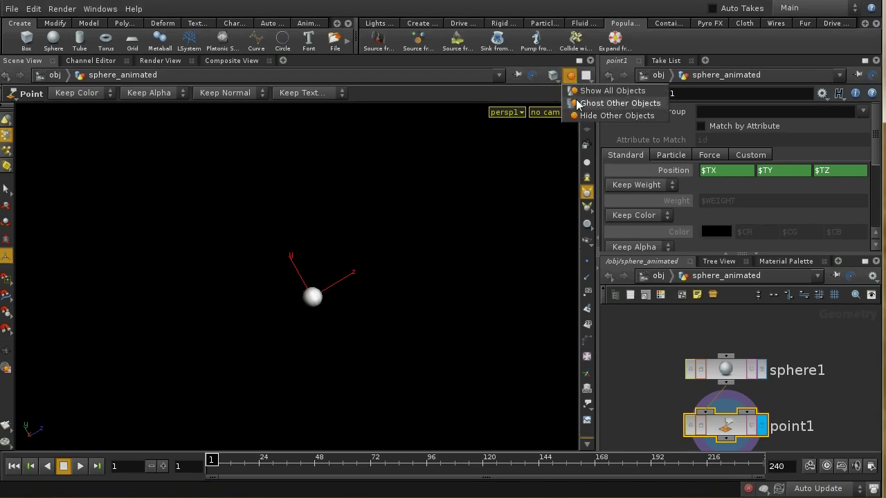
{"action": "left_click", "coordinate": [578, 103]}
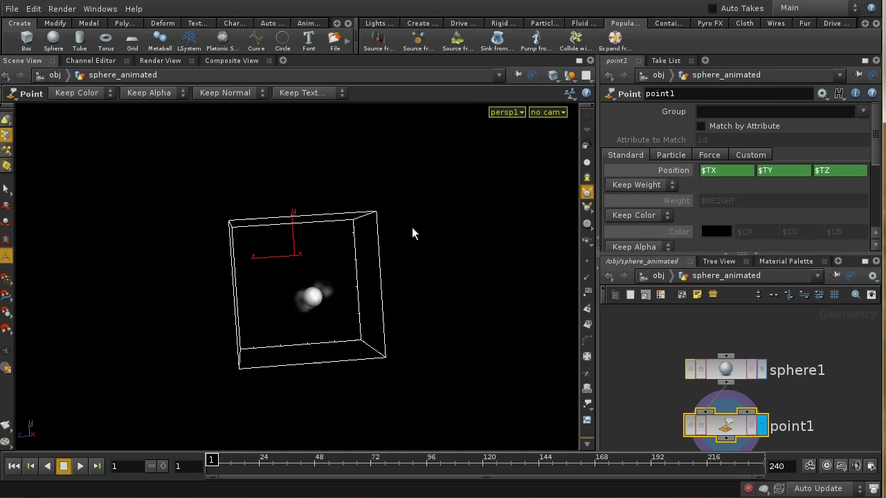
{"action": "left_click_drag", "start_coordinate": [213, 460], "coordinate": [231, 461]}
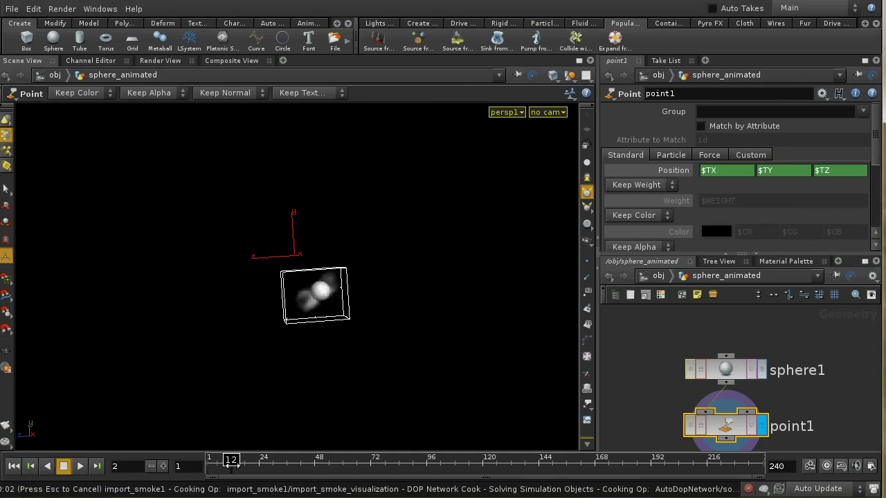
{"action": "left_click", "coordinate": [14, 466]}
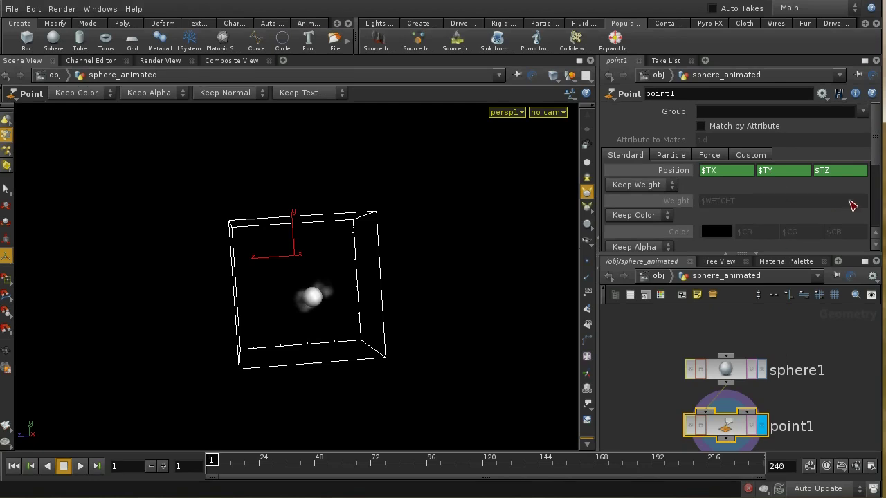
- Set point1's Keep Velocity to Add Velocity, delete the Velocity channels, and enter a velocity of 0 0 1
{"action": "left_click", "coordinate": [675, 156]}
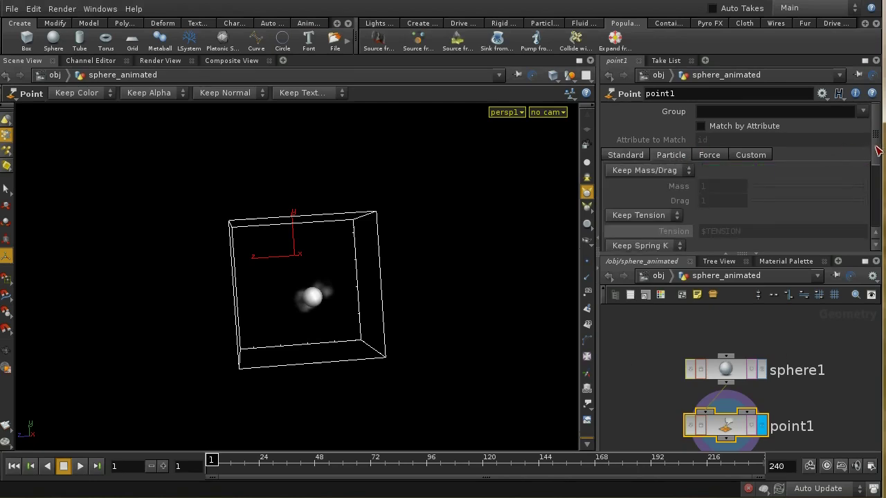
{"action": "left_click_drag", "start_coordinate": [875, 146], "coordinate": [878, 185]}
{"action": "left_click", "coordinate": [672, 200]}
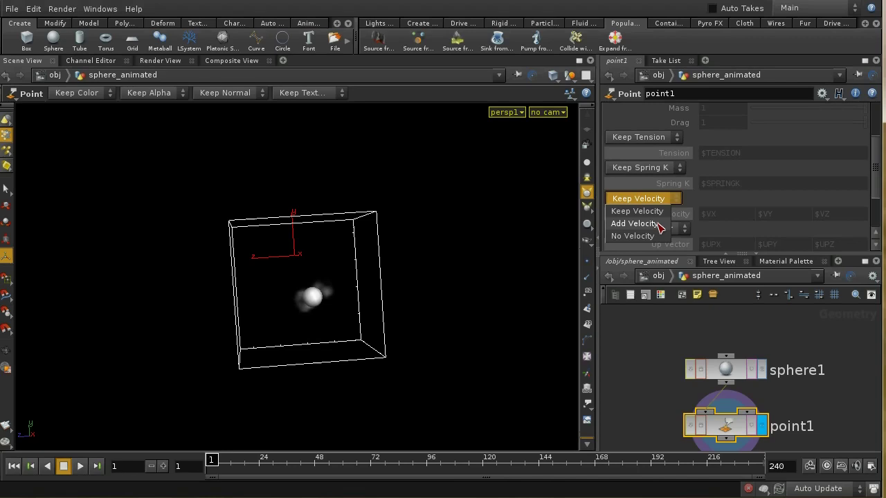
{"action": "left_click", "coordinate": [661, 224]}
{"action": "right_click", "coordinate": [678, 216]}
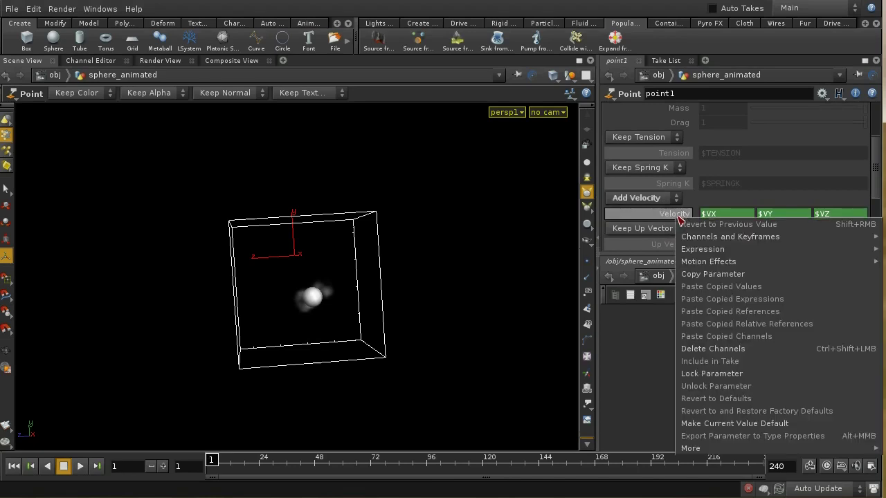
{"action": "left_click", "coordinate": [720, 349]}
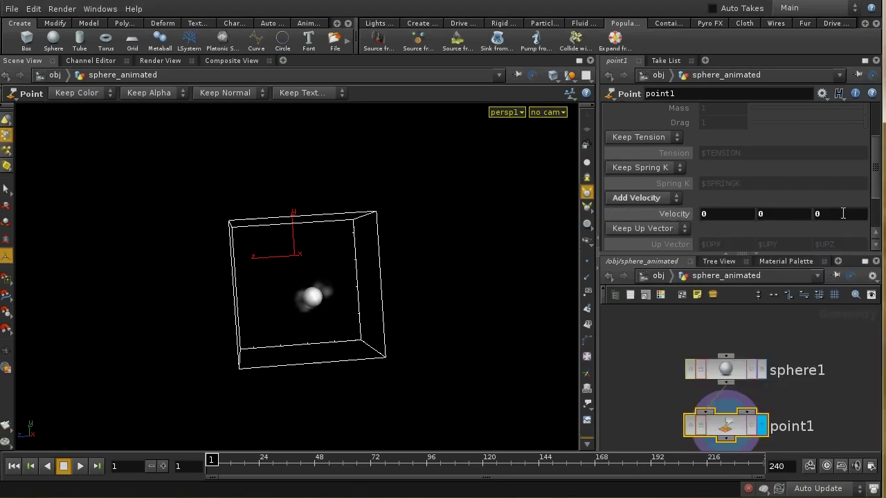
{"action": "left_click", "coordinate": [850, 213]}
{"action": "type", "text": "1"}
{"action": "key", "text": "Return"}
{"action": "left_click", "coordinate": [283, 60]}
- Add a Details View spreadsheet tab confirming point1's velocity of 0 0 1
{"action": "mouse_move", "coordinate": [336, 85]}
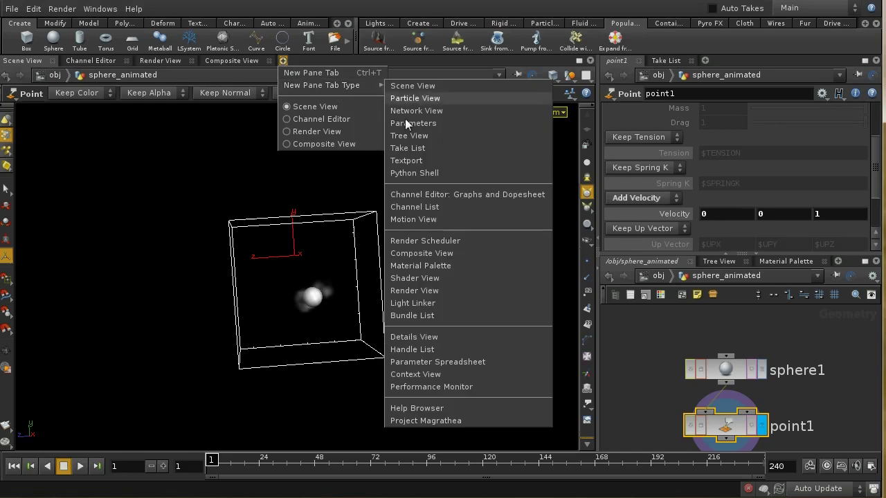
{"action": "left_click", "coordinate": [416, 337]}
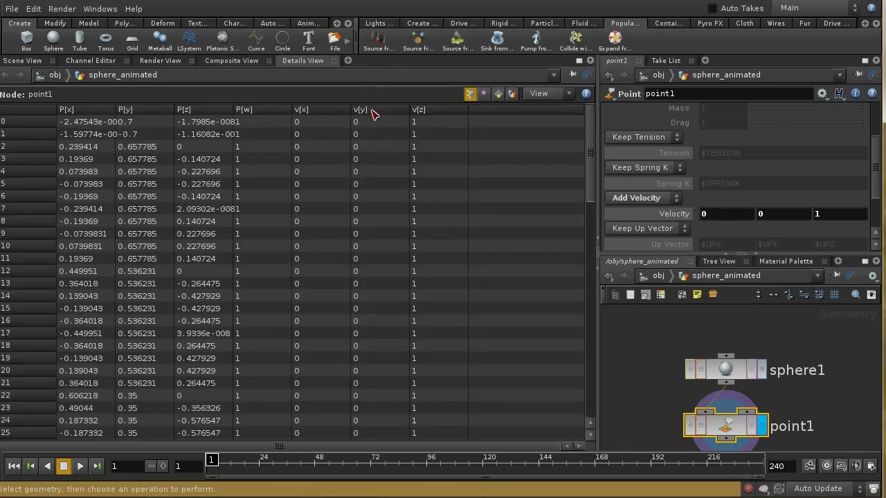
{"action": "left_click", "coordinate": [650, 276]}
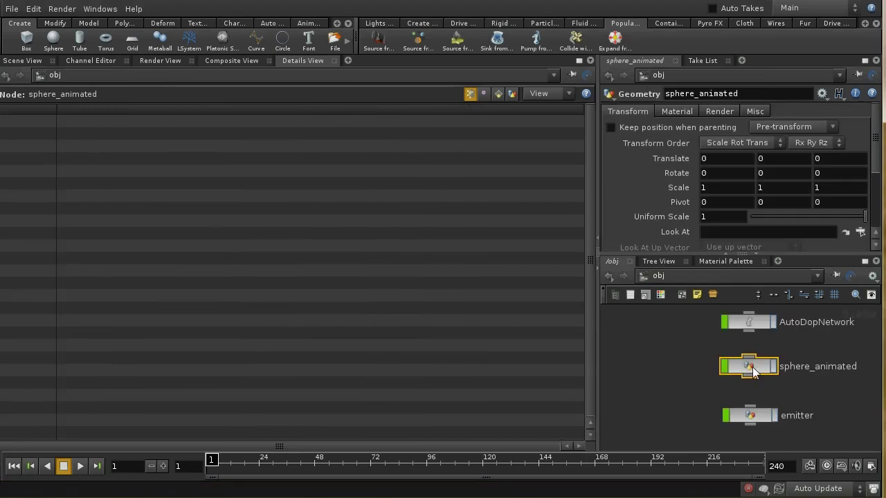
- In the emitter, review create_density_volume's visualization, stamp and curl noise settings, then return to Scene View
{"action": "double_click", "coordinate": [767, 411]}
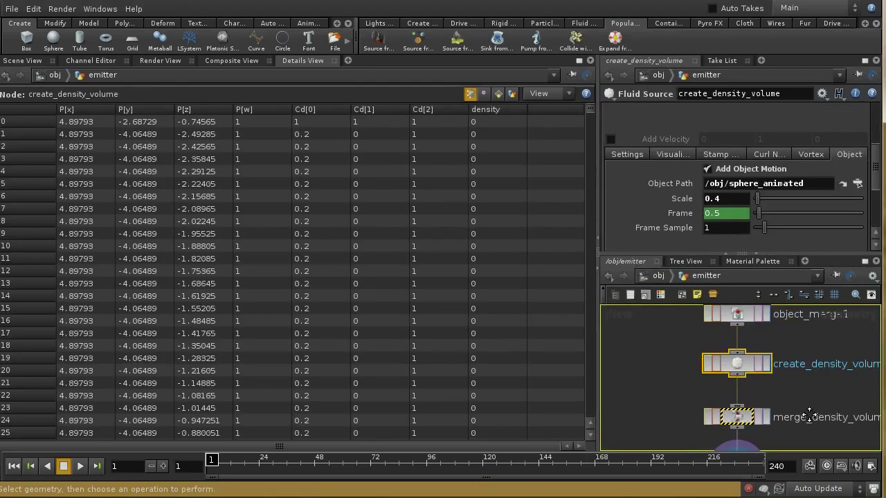
{"action": "left_click", "coordinate": [740, 418]}
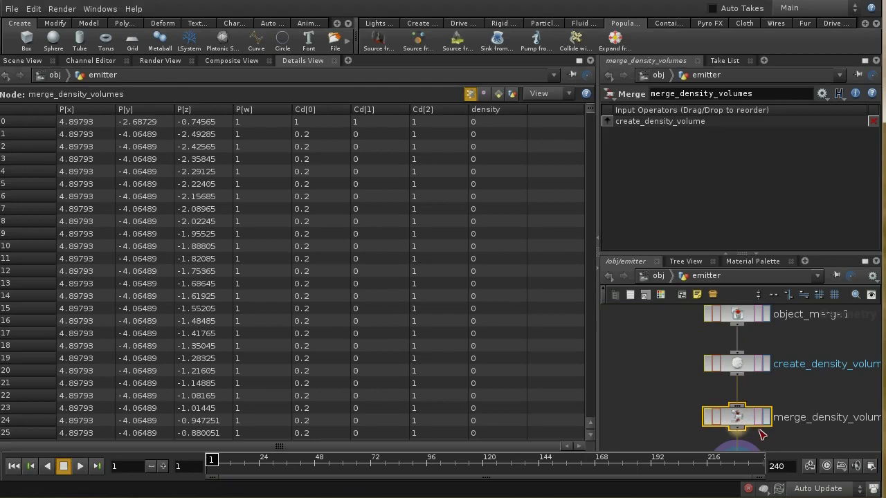
{"action": "left_click", "coordinate": [746, 365]}
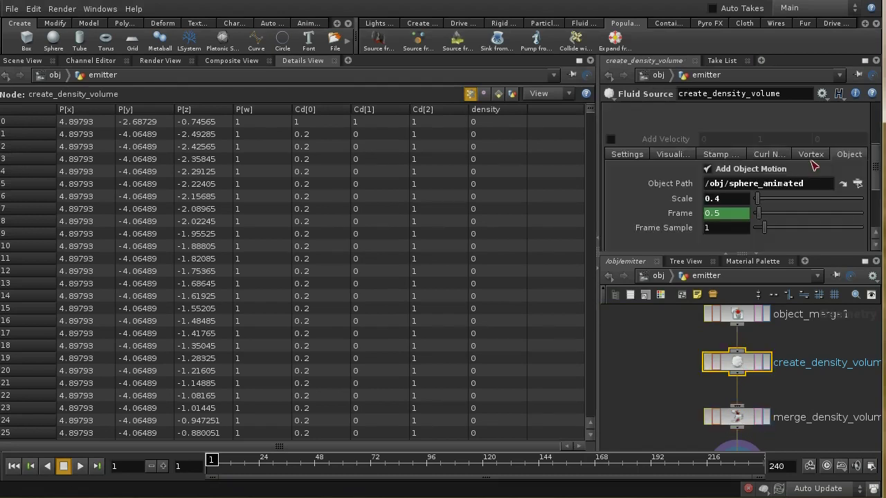
{"action": "left_click_drag", "start_coordinate": [876, 173], "coordinate": [874, 131]}
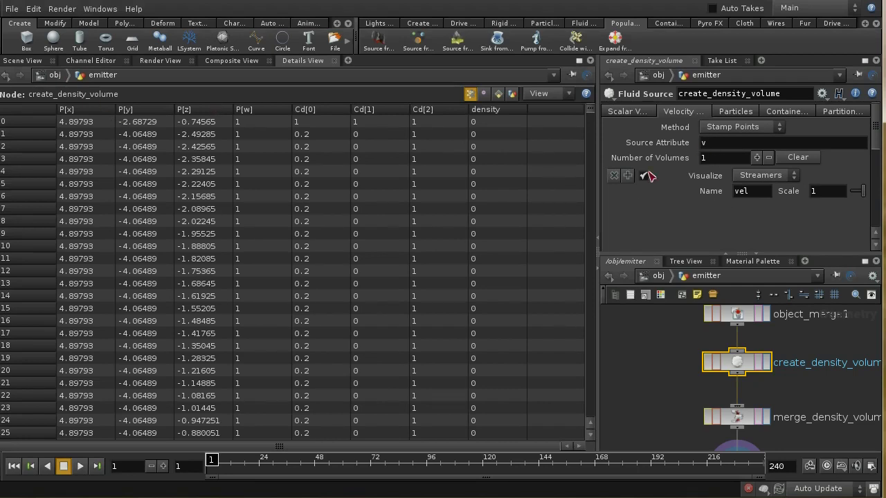
{"action": "left_click_drag", "start_coordinate": [878, 144], "coordinate": [875, 178]}
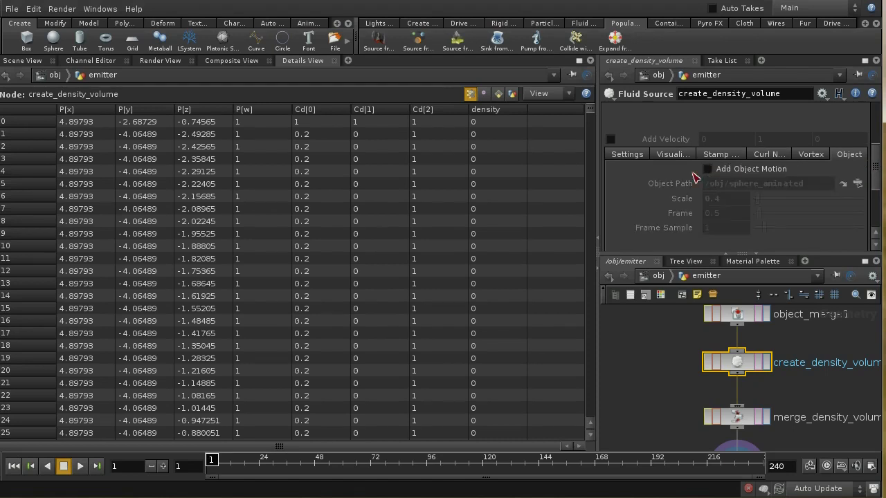
{"action": "left_click", "coordinate": [678, 155]}
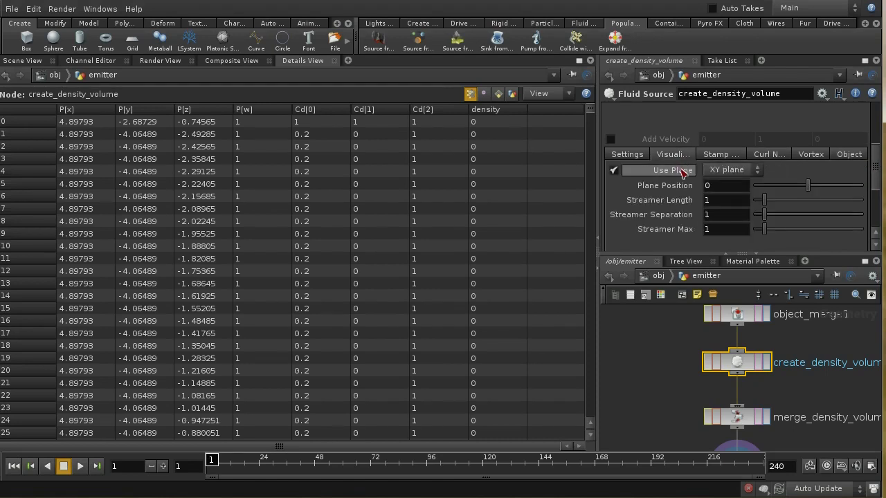
{"action": "left_click", "coordinate": [722, 156]}
{"action": "left_click", "coordinate": [768, 156]}
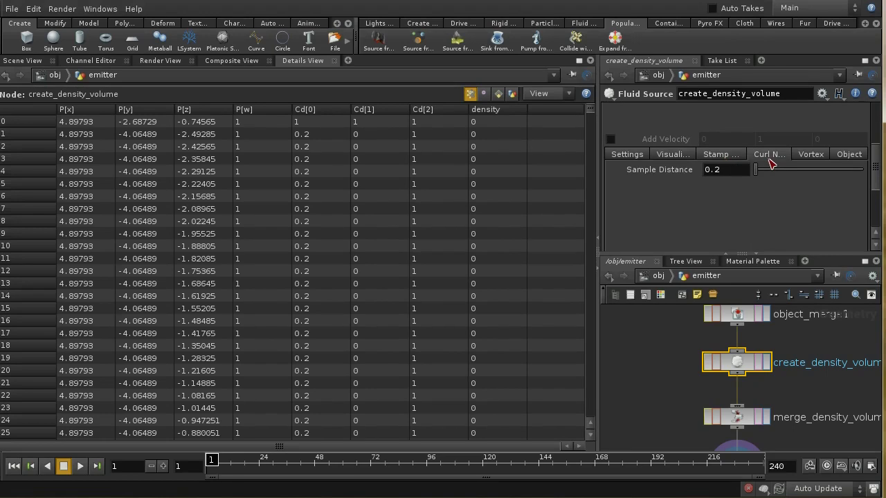
{"action": "left_click", "coordinate": [31, 61]}
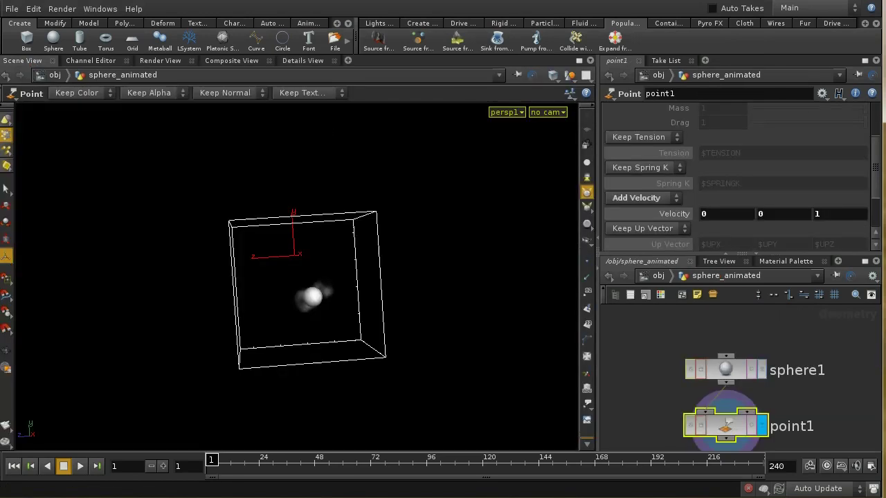
- Frame the density volume and untick density Visualize on the Scalar Volumes tab to reveal the velocity streamers
{"action": "mouse_move", "coordinate": [878, 164]}
{"action": "left_mouse_down"}
{"action": "mouse_move", "coordinate": [877, 128]}
{"action": "mouse_move", "coordinate": [878, 165]}
{"action": "left_mouse_up"}
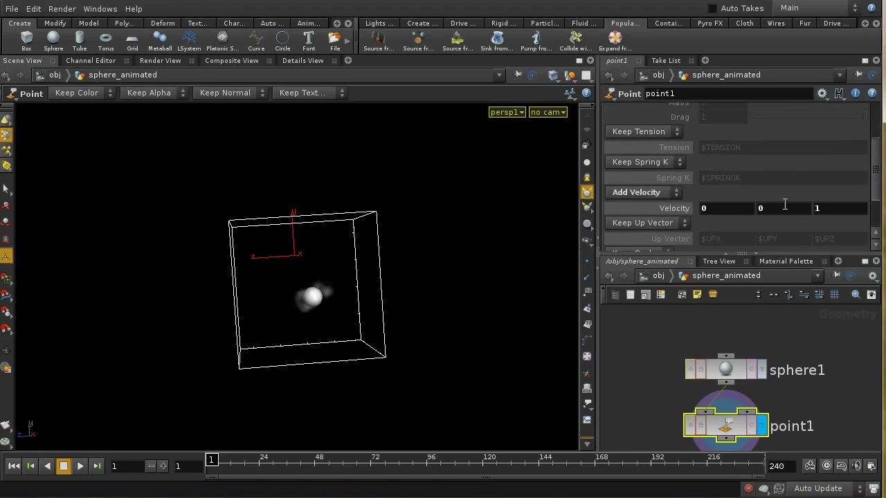
{"action": "left_click", "coordinate": [657, 277]}
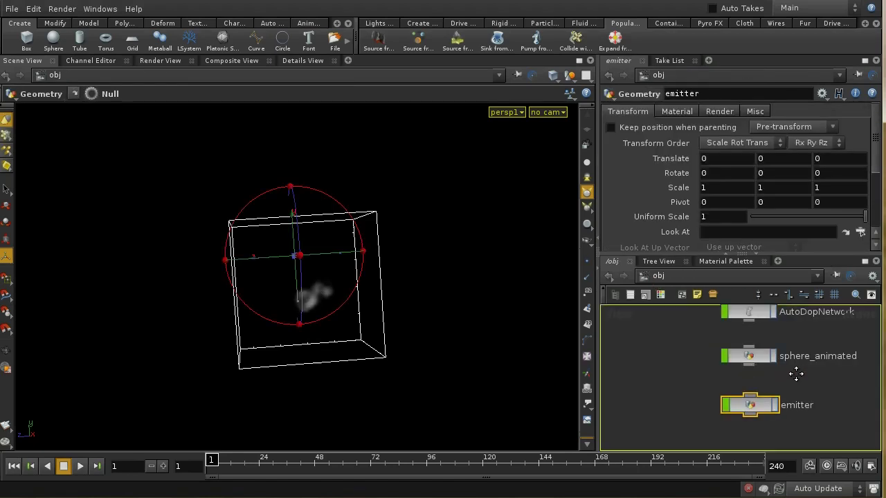
{"action": "double_click", "coordinate": [751, 404]}
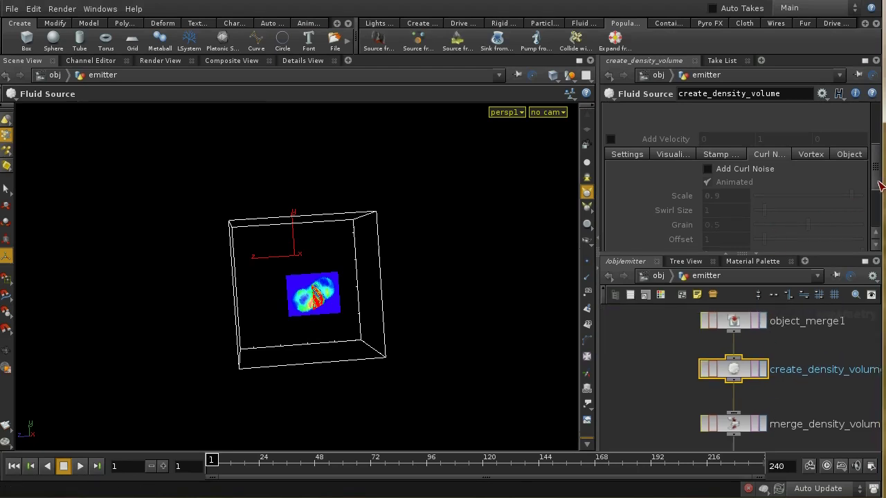
{"action": "scroll", "coordinate": [876, 181], "scroll_direction": "up", "scroll_amount": 5}
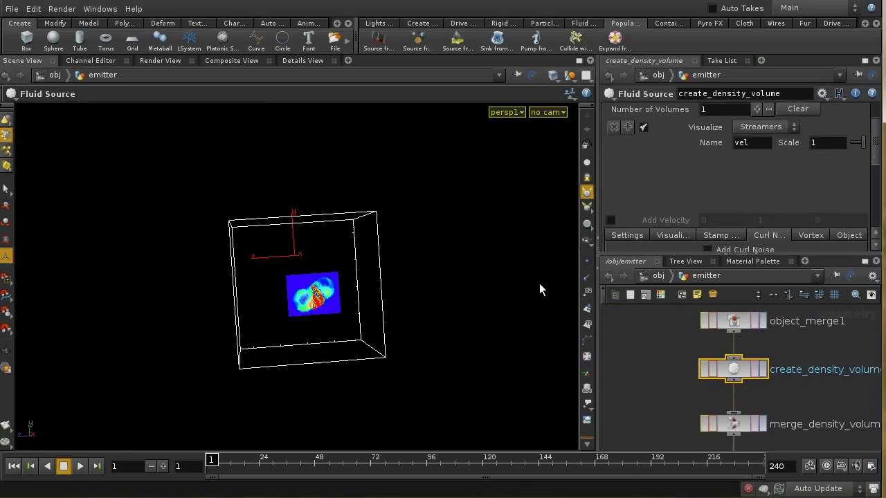
{"action": "key", "text": "space"}
{"action": "scroll", "coordinate": [482, 312], "scroll_direction": "up", "scroll_amount": 8}
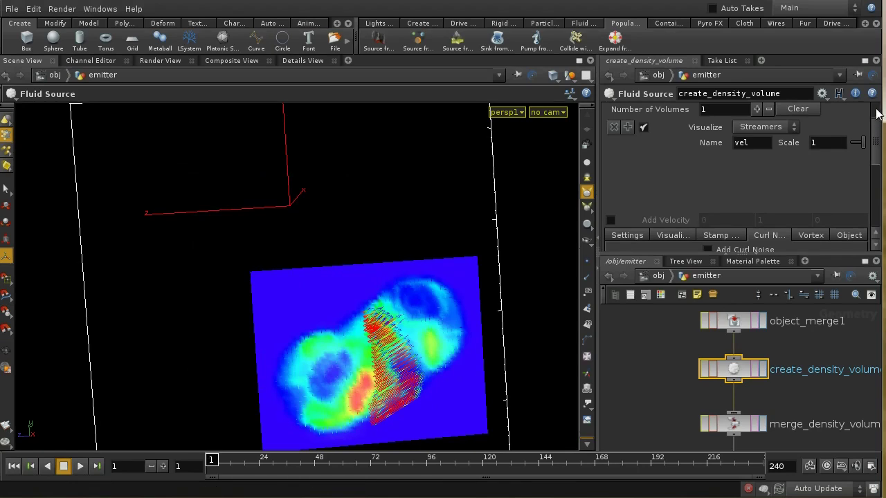
{"action": "scroll", "coordinate": [658, 121], "scroll_direction": "up", "scroll_amount": 2}
{"action": "left_click", "coordinate": [632, 112]}
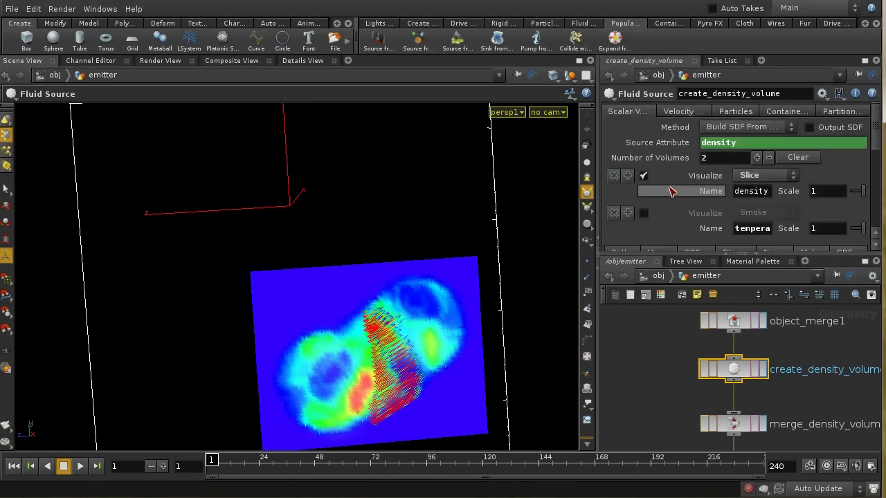
{"action": "left_click", "coordinate": [643, 176]}
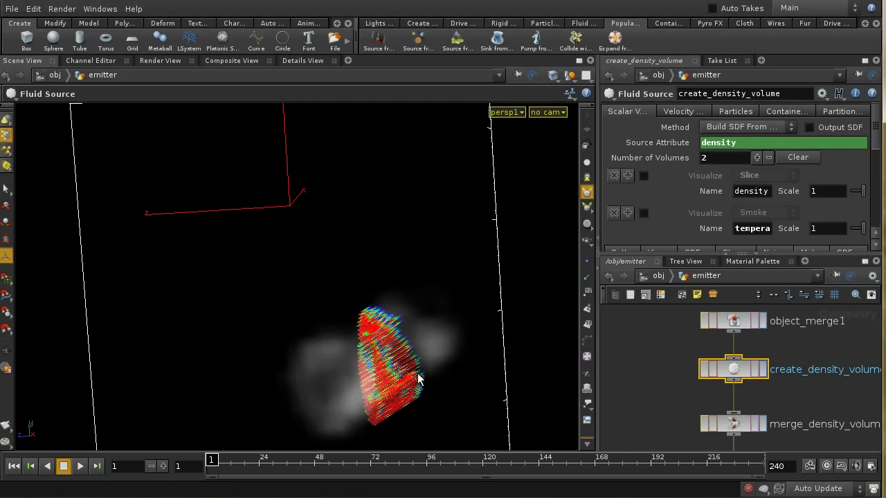
{"action": "key", "text": "Return"}
{"action": "left_click", "coordinate": [685, 112]}
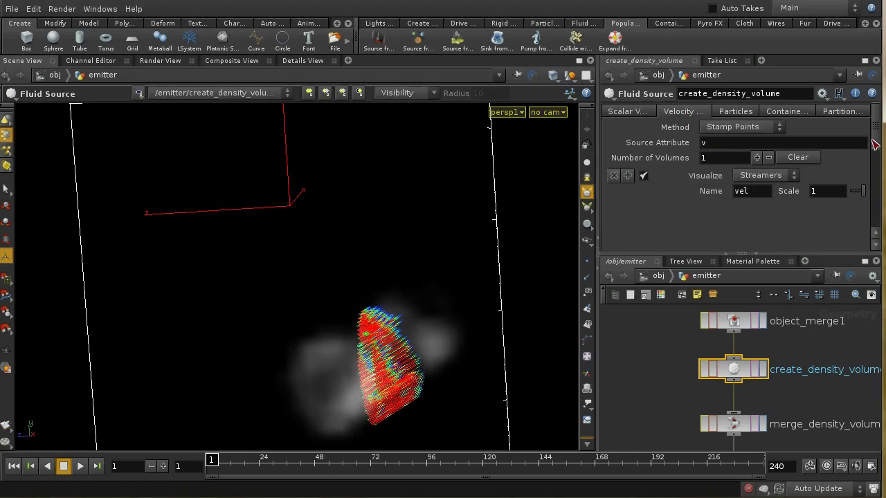
- Set the fluid source's velocity volume Scale to 10, then go back to the obj level
{"action": "scroll", "coordinate": [877, 145], "scroll_direction": "down", "scroll_amount": 1}
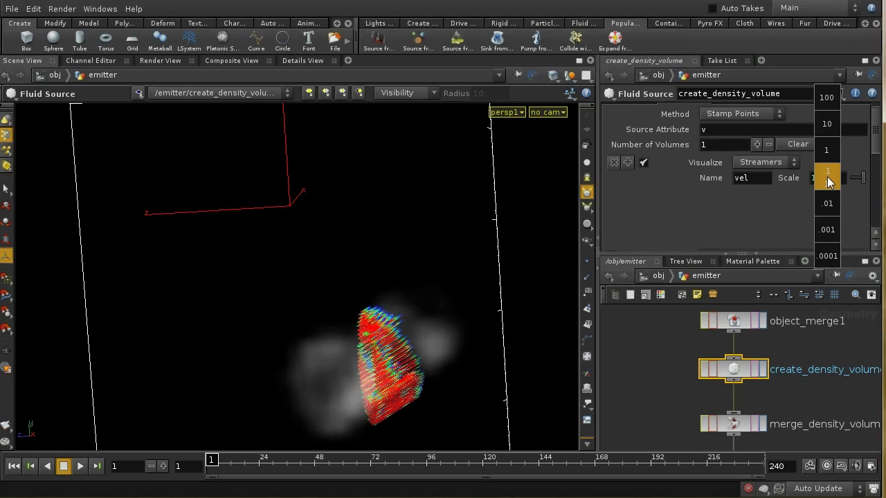
{"action": "middle_click_drag", "start_coordinate": [827, 175], "coordinate": [804, 231]}
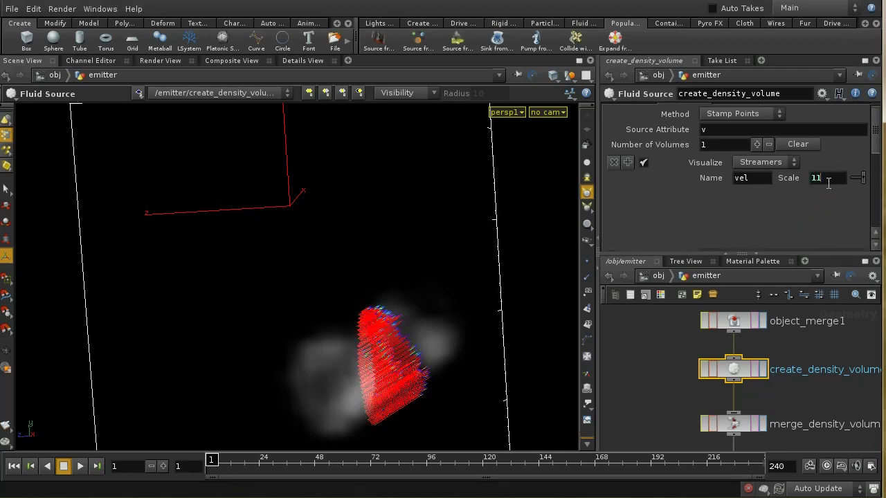
{"action": "type", "text": "0"}
{"action": "key", "text": "Return"}
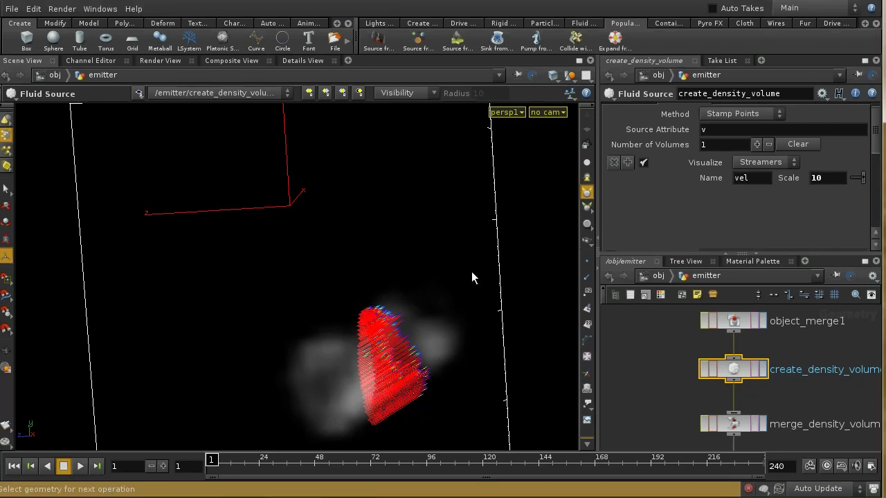
{"action": "left_click", "coordinate": [642, 275]}
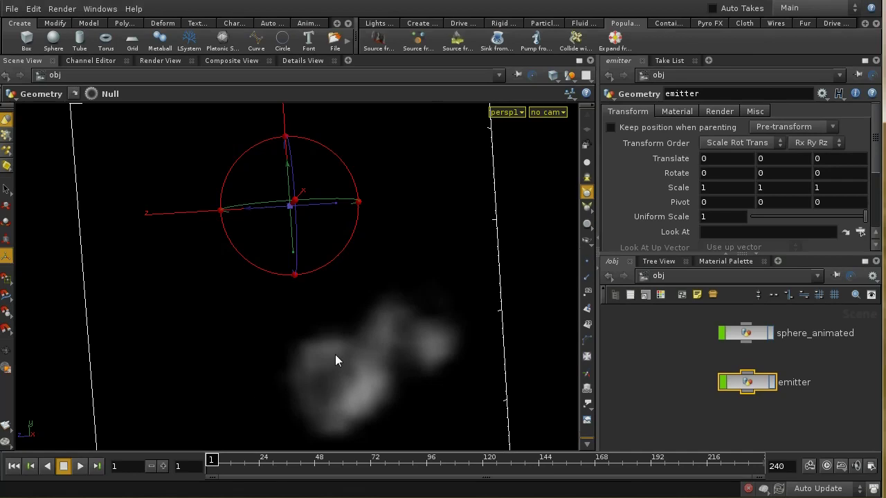
{"action": "key", "text": "Escape"}
{"action": "scroll", "coordinate": [374, 208], "scroll_direction": "down", "scroll_amount": 5}
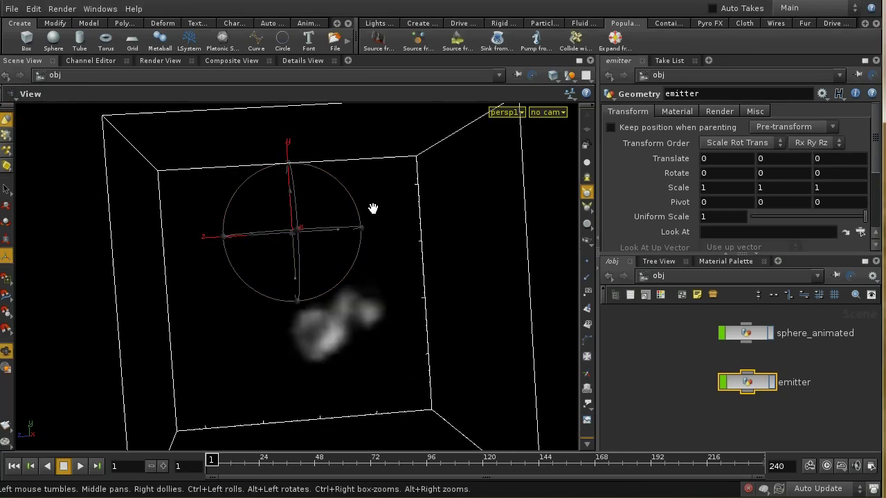
{"action": "left_click_drag", "start_coordinate": [372, 208], "coordinate": [393, 402]}
{"action": "left_click_drag", "start_coordinate": [357, 216], "coordinate": [364, 359]}
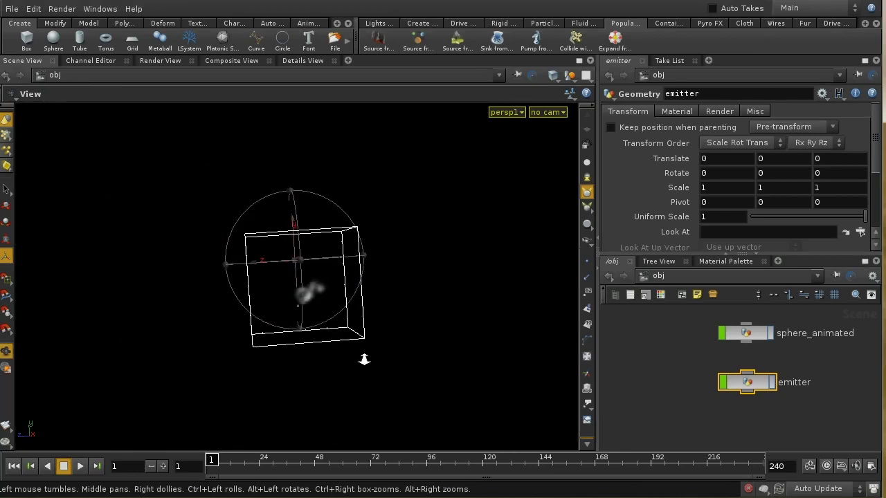
{"action": "key", "text": "Return"}
{"action": "left_click", "coordinate": [163, 467]}
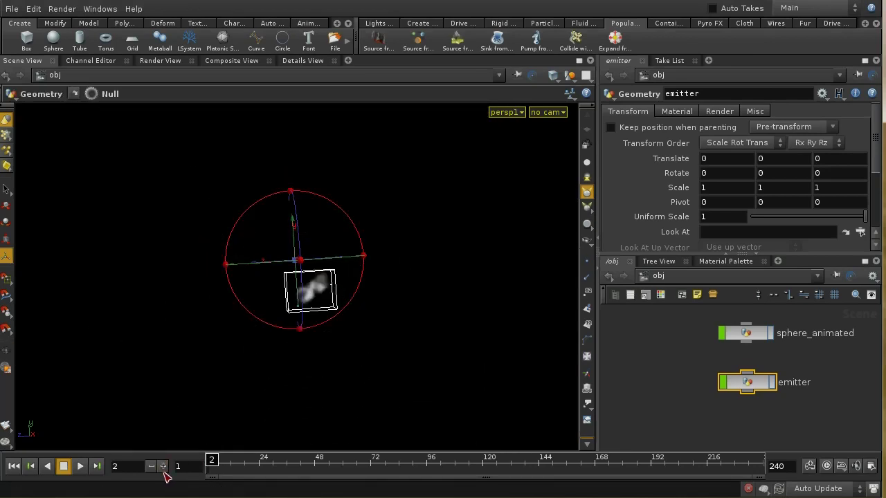
{"action": "left_click", "coordinate": [163, 467]}
{"action": "left_click", "coordinate": [163, 467]}
{"action": "left_click", "coordinate": [163, 467]}
{"action": "left_click", "coordinate": [164, 467]}
{"action": "left_click", "coordinate": [163, 467]}
{"action": "left_click", "coordinate": [164, 467]}
{"action": "left_click", "coordinate": [163, 467]}
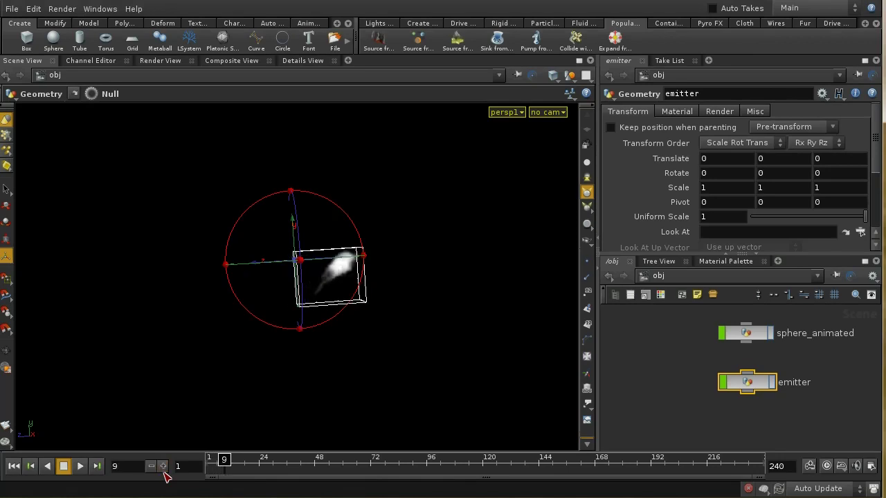
{"action": "left_click", "coordinate": [164, 467]}
{"action": "left_click", "coordinate": [163, 467]}
{"action": "left_click", "coordinate": [163, 467]}
{"action": "left_click", "coordinate": [163, 467]}
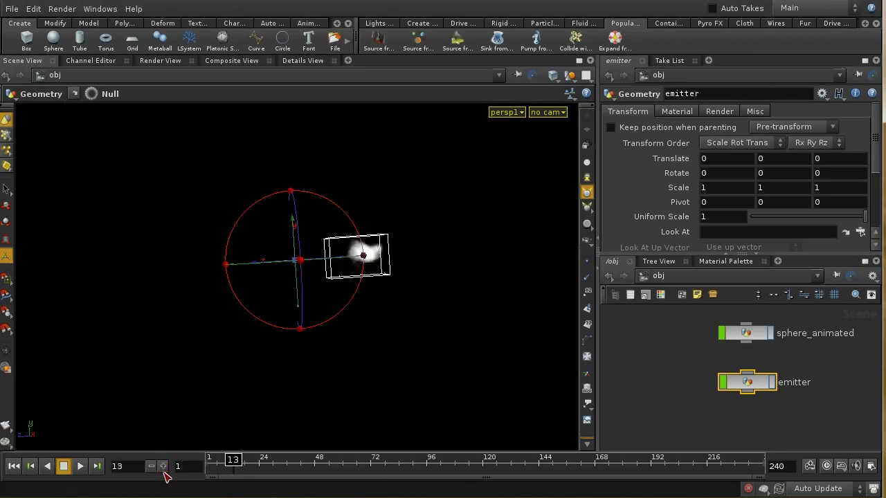
{"action": "left_click", "coordinate": [163, 467]}
{"action": "left_click", "coordinate": [163, 467]}
{"action": "left_click", "coordinate": [164, 468]}
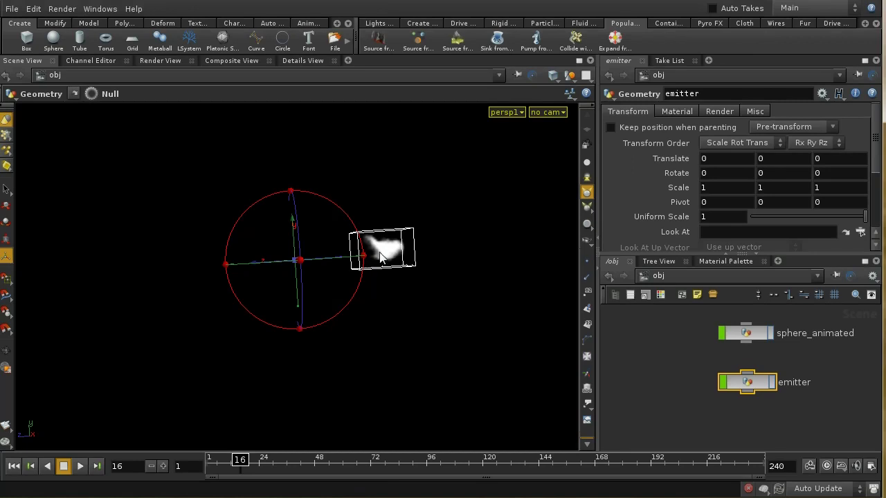
{"action": "left_click", "coordinate": [14, 465]}
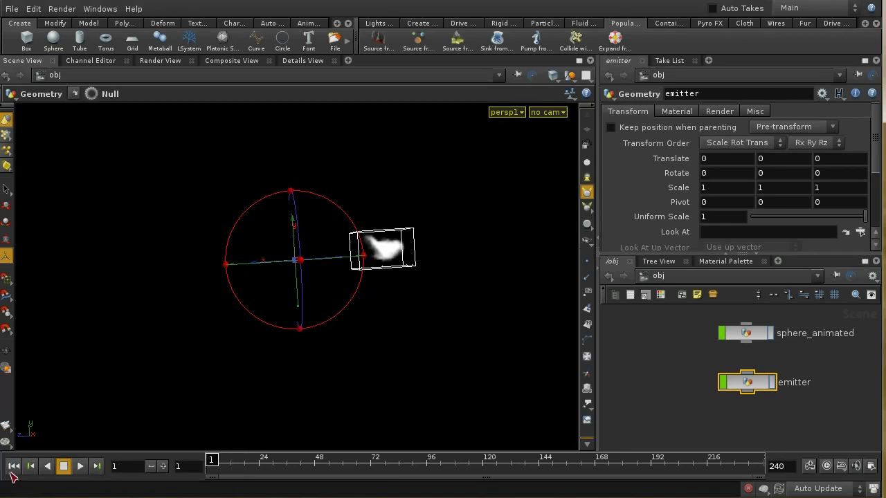
{"action": "double_click", "coordinate": [747, 382]}
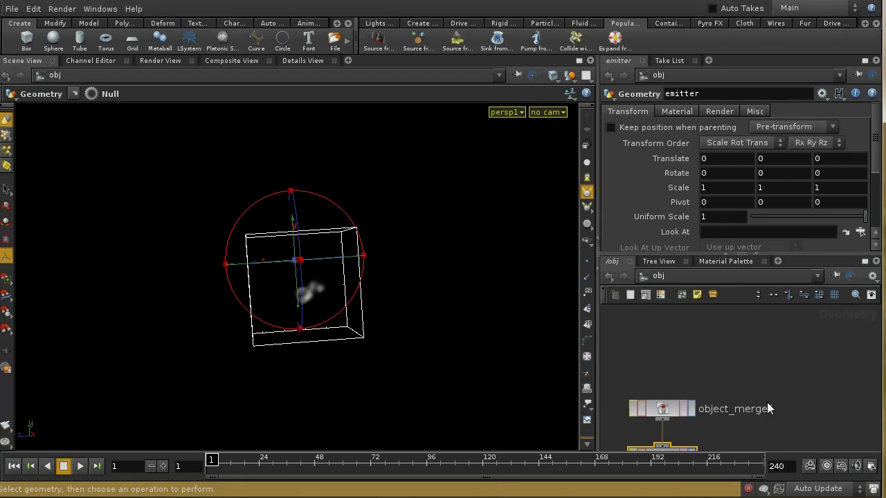
- Set the velocity Scale to 30, step through about 11 frames, then return to frame 1
{"action": "left_click", "coordinate": [836, 178]}
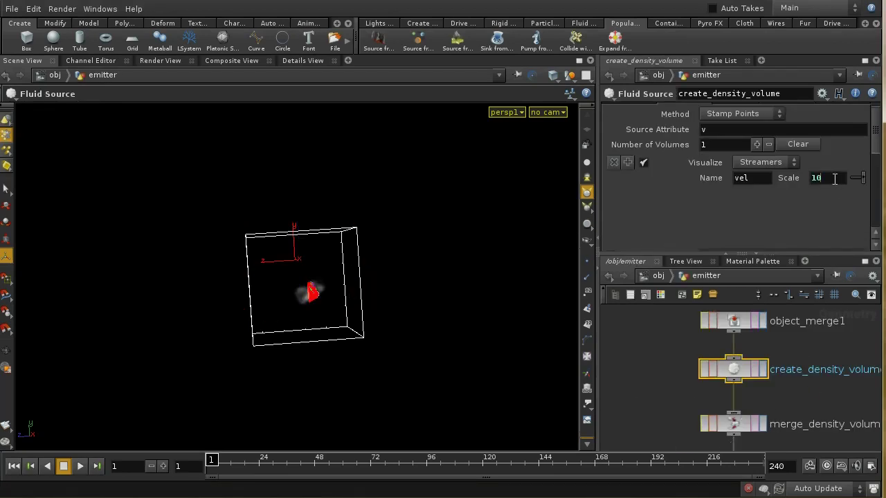
{"action": "type", "text": "3"}
{"action": "key", "text": "Return"}
{"action": "left_click", "coordinate": [163, 466]}
{"action": "left_click", "coordinate": [163, 465]}
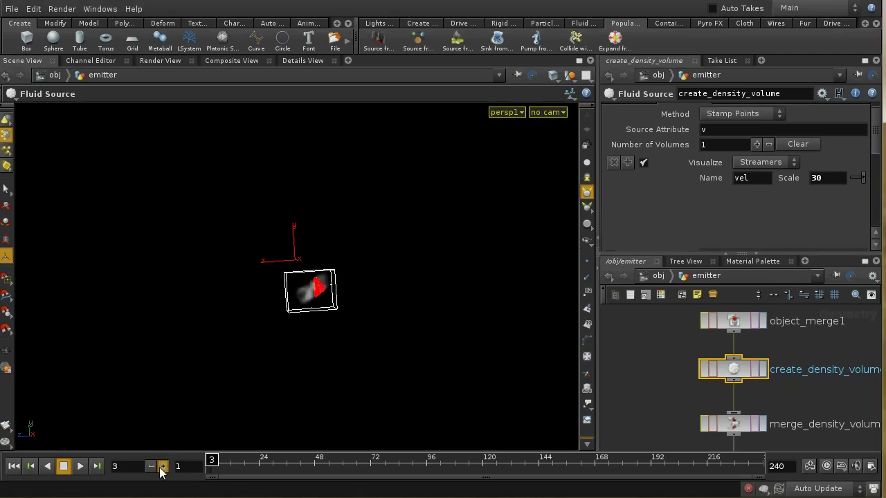
{"action": "left_click", "coordinate": [163, 465]}
{"action": "left_click", "coordinate": [163, 466]}
{"action": "left_click", "coordinate": [162, 466]}
{"action": "left_click", "coordinate": [163, 466]}
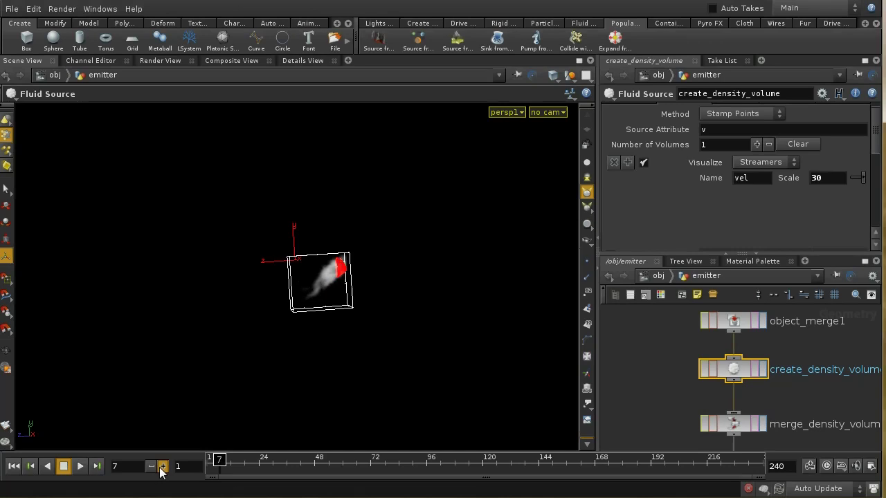
{"action": "left_click", "coordinate": [163, 466]}
{"action": "left_click", "coordinate": [162, 466]}
{"action": "left_click", "coordinate": [163, 466]}
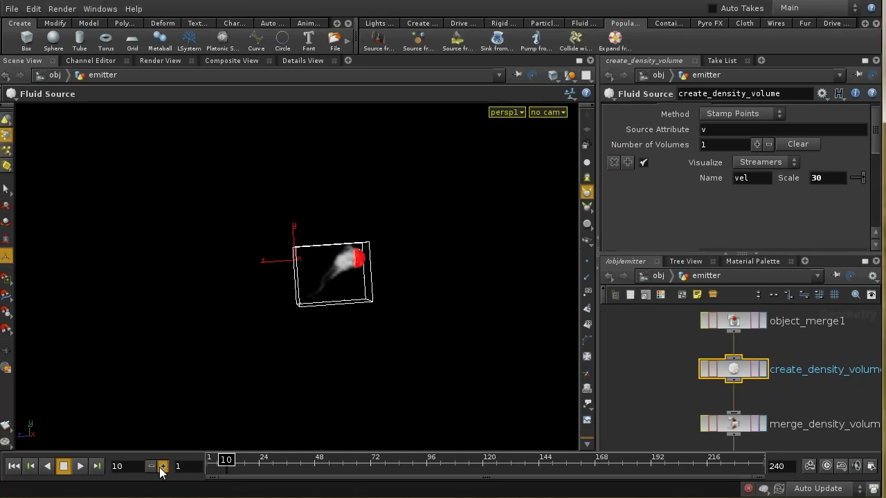
{"action": "left_click", "coordinate": [163, 466]}
{"action": "left_click", "coordinate": [163, 466]}
{"action": "left_click", "coordinate": [13, 465]}
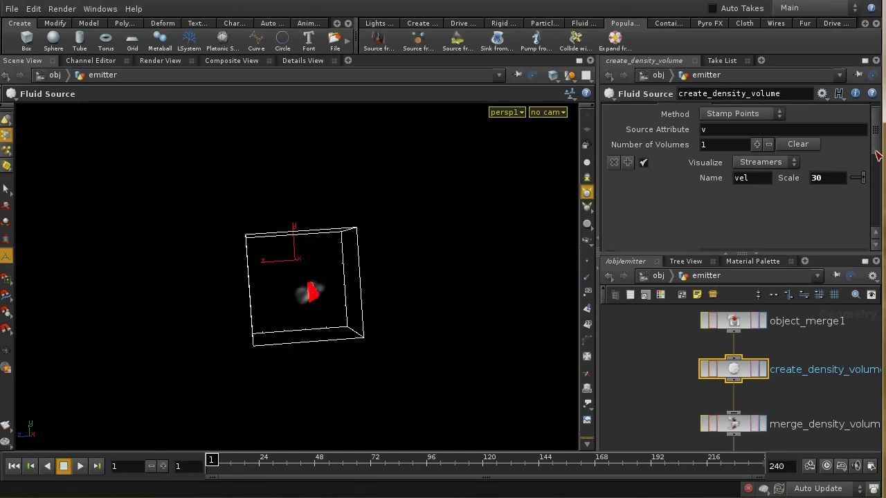
- Enable Add Curl Noise with Scale 5, preview the animation, then begin changing the curl Scale to 1.5
{"action": "scroll", "coordinate": [877, 155], "scroll_direction": "down", "scroll_amount": 2}
{"action": "left_click", "coordinate": [746, 157]}
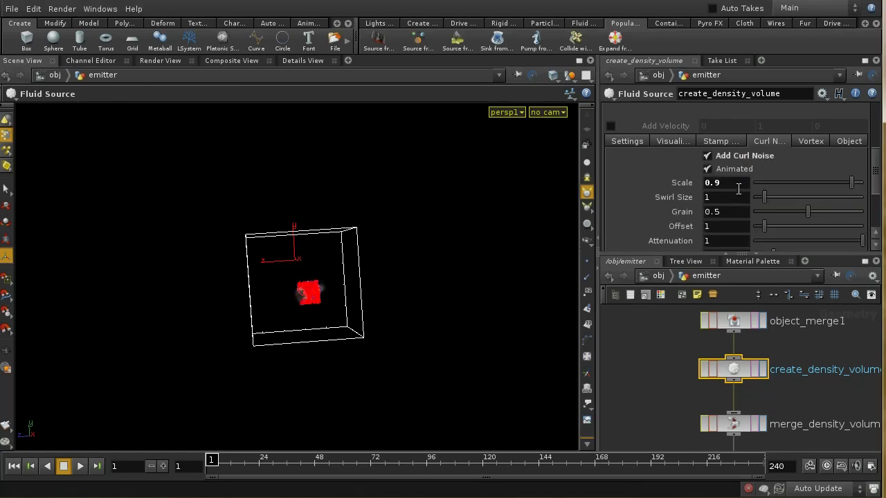
{"action": "double_click", "coordinate": [713, 183]}
{"action": "type", "text": "5"}
{"action": "key", "text": "Return"}
{"action": "left_click", "coordinate": [658, 275]}
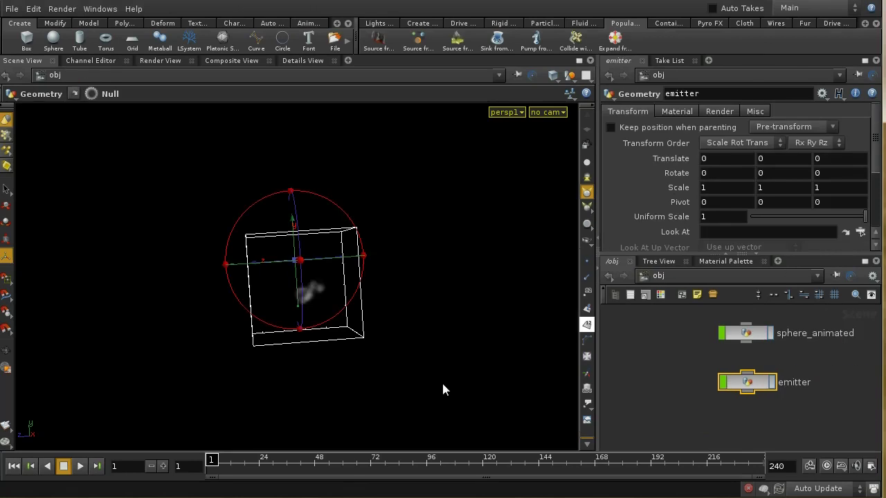
{"action": "left_click", "coordinate": [163, 465]}
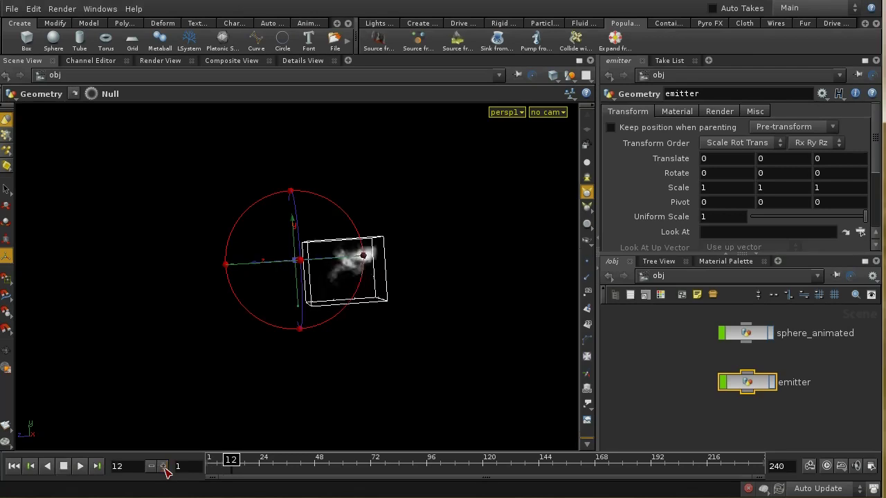
{"action": "left_click", "coordinate": [14, 466]}
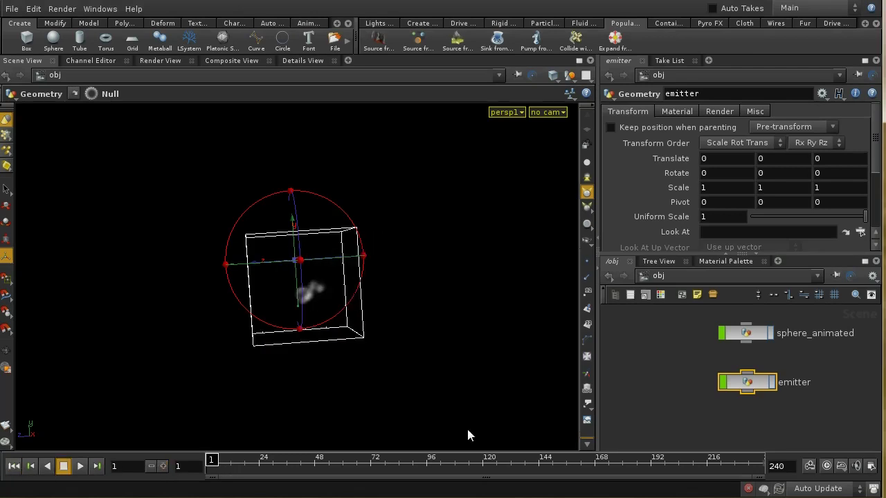
{"action": "double_click", "coordinate": [744, 386]}
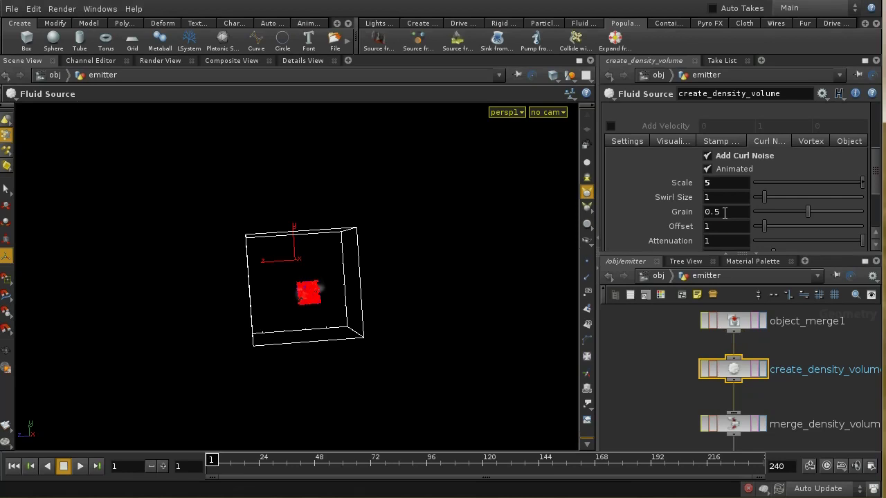
{"action": "type", "text": "1."}
{"action": "left_click", "coordinate": [656, 276]}
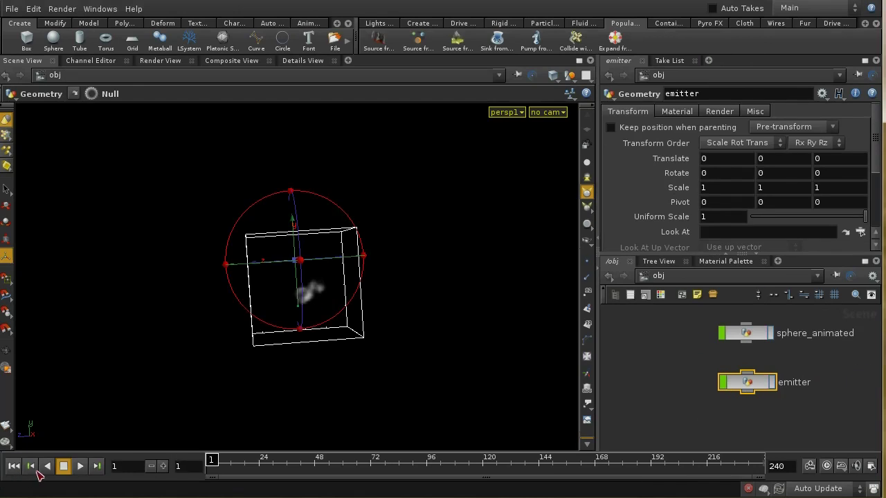
{"action": "left_click", "coordinate": [163, 467]}
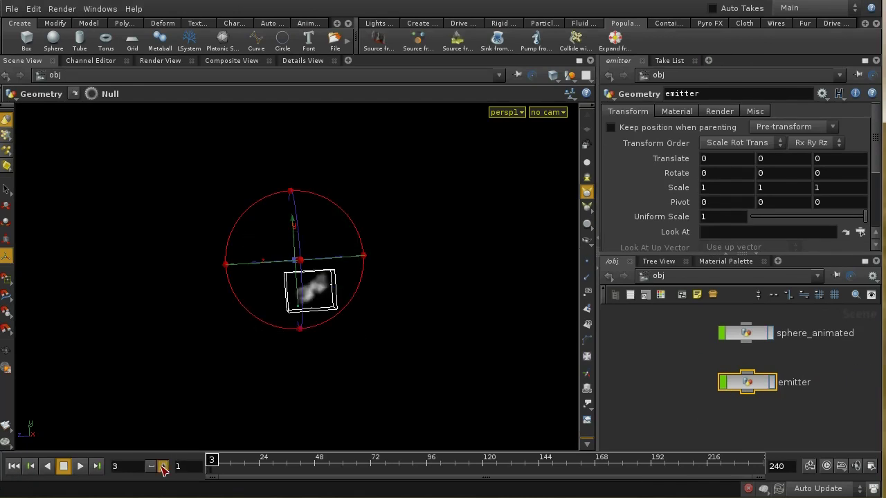
{"action": "left_click", "coordinate": [163, 467]}
{"action": "left_click", "coordinate": [162, 466]}
{"action": "left_click", "coordinate": [163, 466]}
{"action": "left_click", "coordinate": [162, 466]}
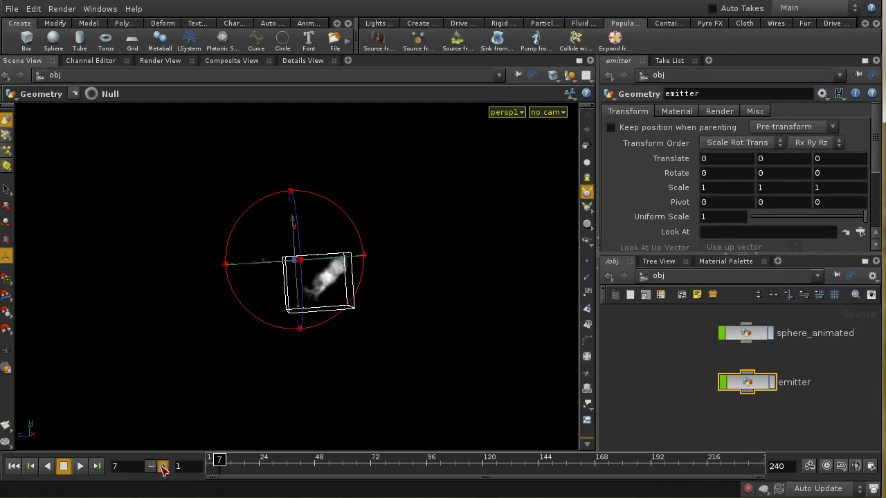
{"action": "left_click", "coordinate": [163, 467]}
{"action": "left_click", "coordinate": [163, 467]}
{"action": "left_click", "coordinate": [162, 466]}
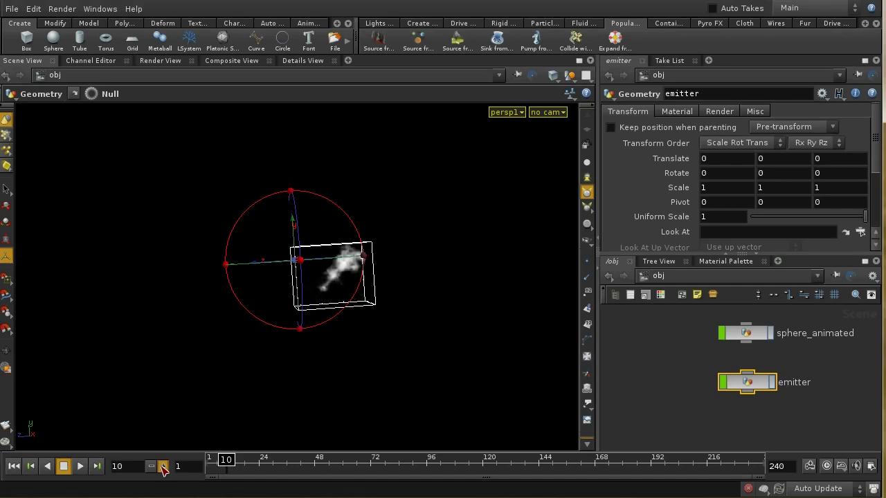
{"action": "left_click", "coordinate": [163, 466]}
{"action": "left_click", "coordinate": [162, 466]}
{"action": "left_click", "coordinate": [163, 466]}
{"action": "left_click", "coordinate": [163, 467]}
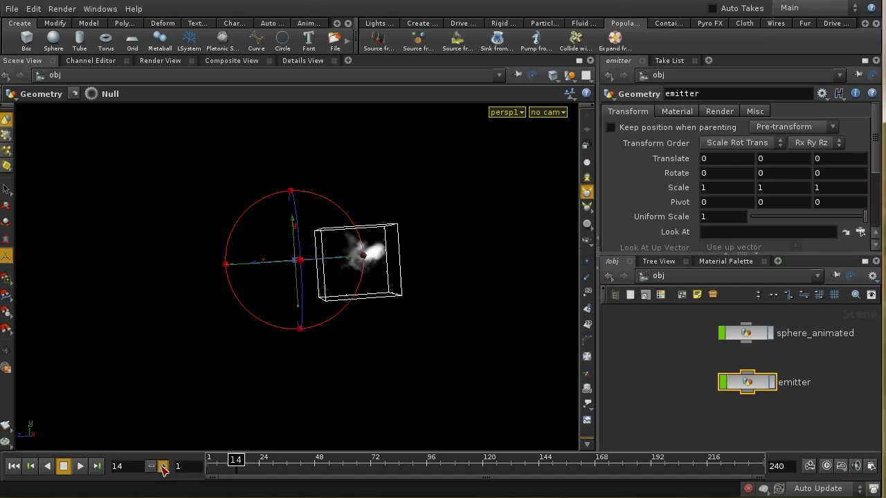
{"action": "left_click", "coordinate": [163, 466]}
{"action": "left_click", "coordinate": [162, 467]}
{"action": "left_click", "coordinate": [162, 466]}
{"action": "left_click", "coordinate": [162, 467]}
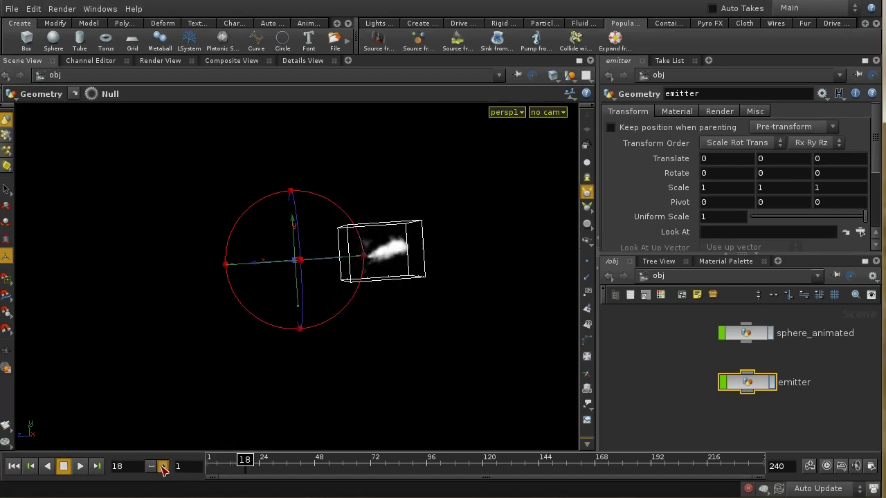
{"action": "left_click", "coordinate": [162, 467]}
{"action": "left_click", "coordinate": [163, 466]}
{"action": "left_click", "coordinate": [162, 467]}
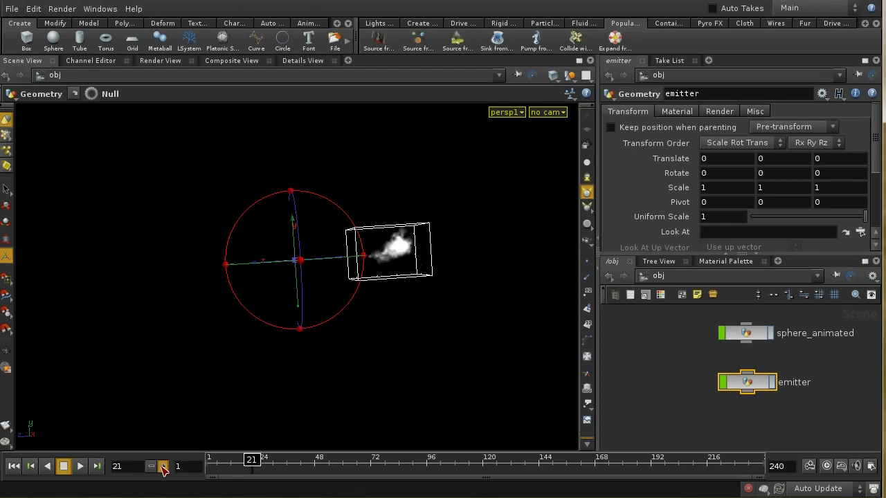
{"action": "left_click", "coordinate": [162, 467]}
{"action": "left_click", "coordinate": [162, 466]}
{"action": "left_click", "coordinate": [163, 467]}
{"action": "left_click", "coordinate": [163, 466]}
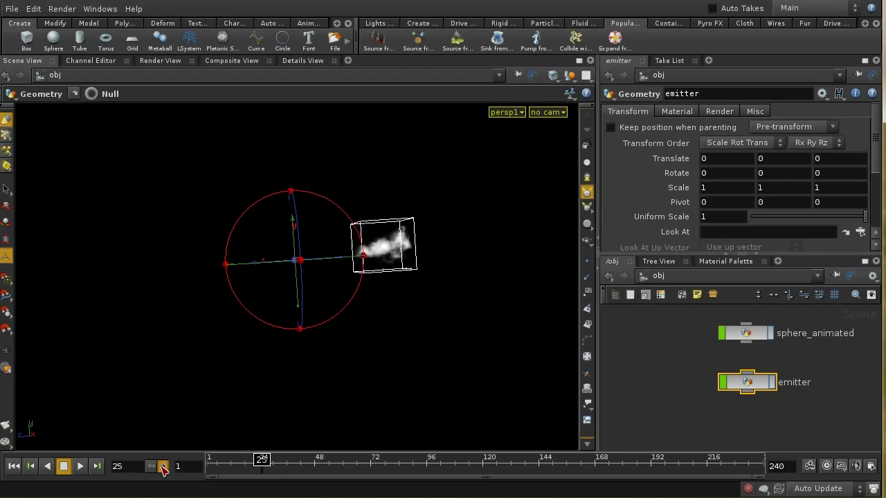
{"action": "left_click", "coordinate": [162, 467]}
{"action": "left_click", "coordinate": [162, 467]}
{"action": "left_click", "coordinate": [162, 466]}
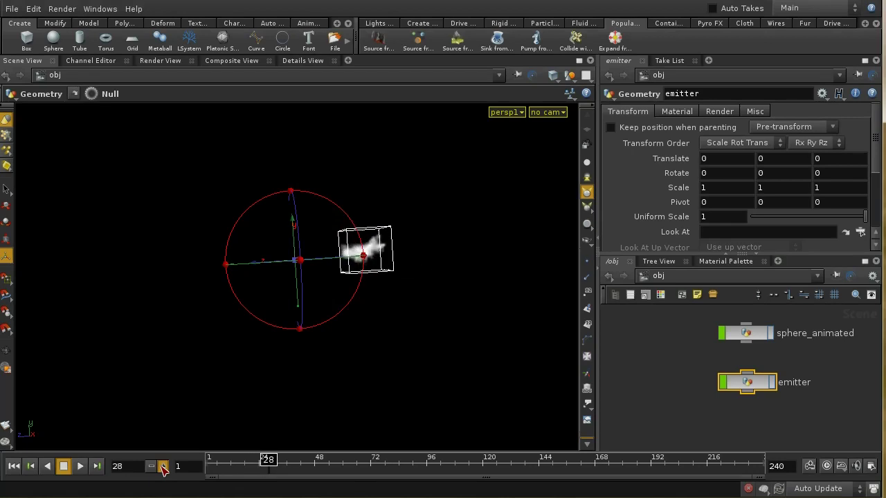
{"action": "left_click", "coordinate": [163, 466]}
{"action": "left_click", "coordinate": [163, 466]}
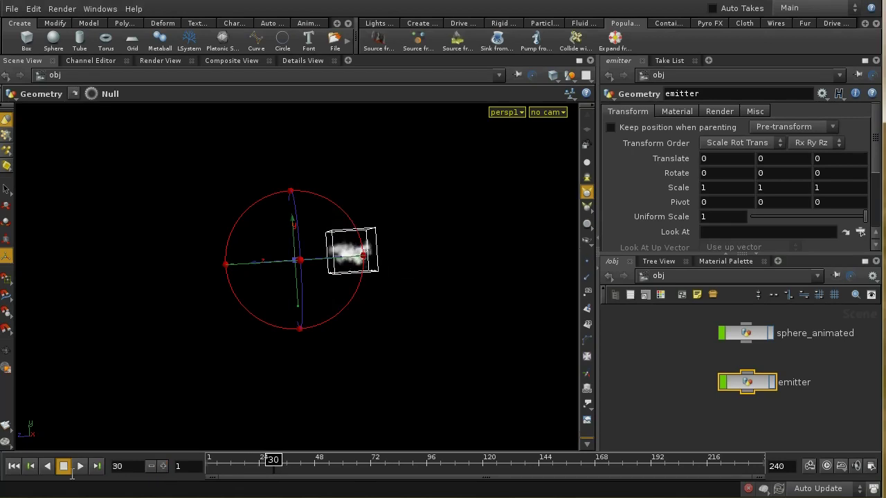
{"action": "left_click", "coordinate": [14, 466]}
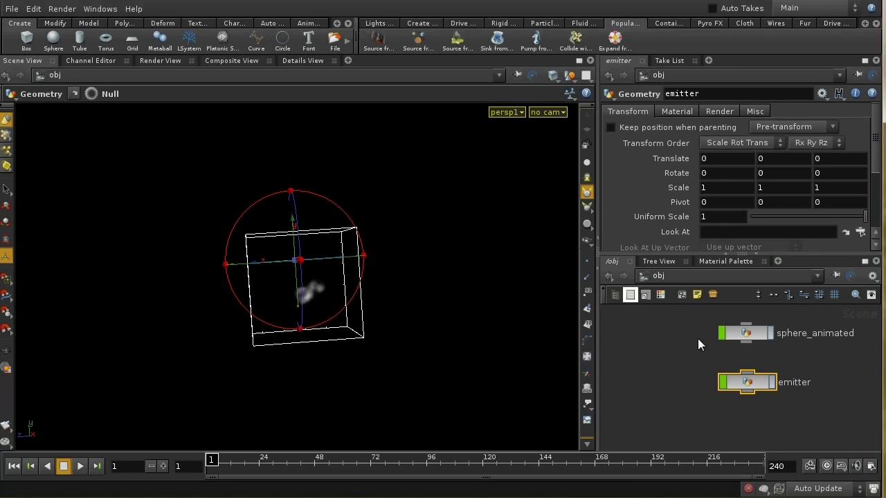
{"action": "middle_click_drag", "start_coordinate": [696, 340], "coordinate": [696, 387]}
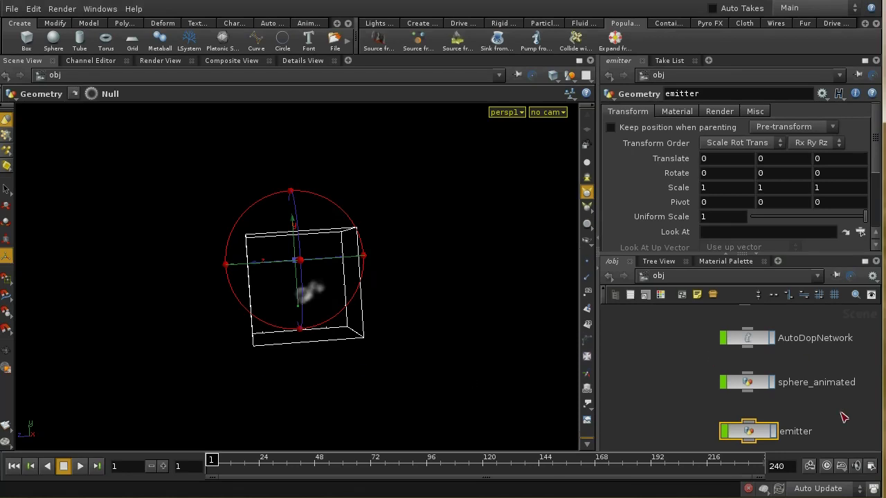
{"action": "middle_click_drag", "start_coordinate": [843, 415], "coordinate": [842, 398]}
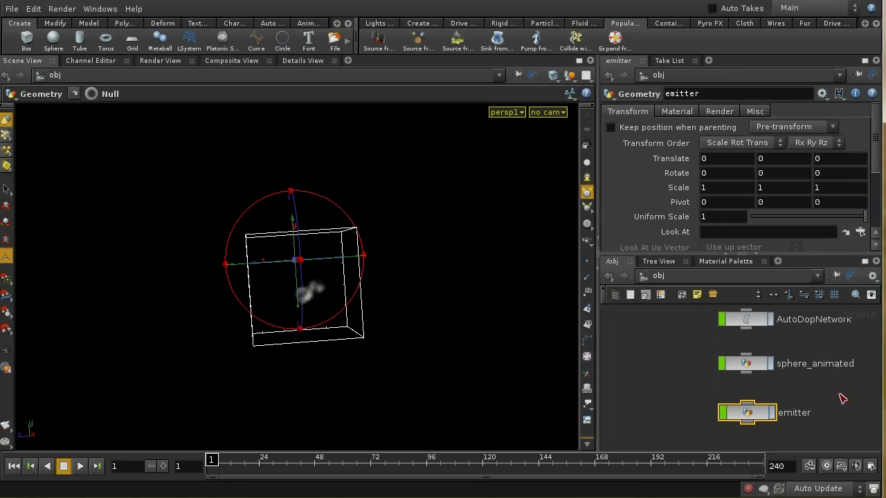
- In the emitter, confirm create_density_volume's Velocity Method stays Stamp Points and check the stamp sample distance
{"action": "double_click", "coordinate": [755, 414]}
{"action": "middle_click_drag", "start_coordinate": [788, 405], "coordinate": [793, 381]}
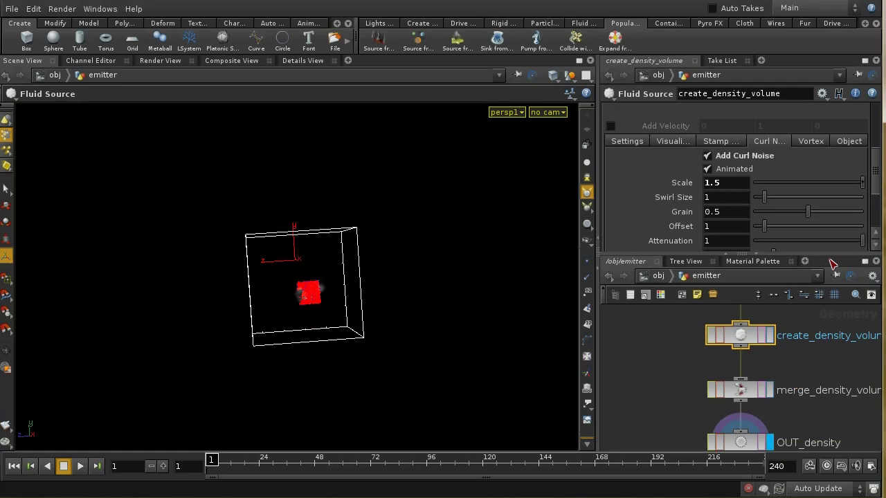
{"action": "left_click_drag", "start_coordinate": [876, 177], "coordinate": [877, 133]}
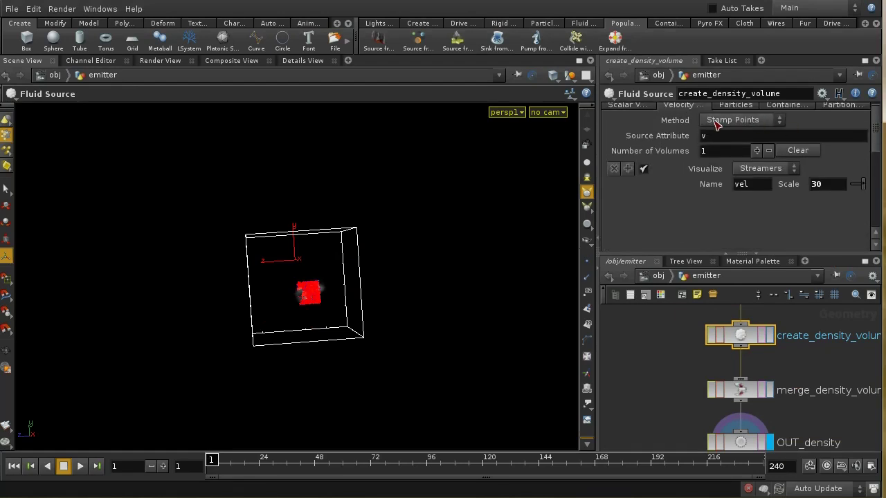
{"action": "left_click", "coordinate": [754, 124]}
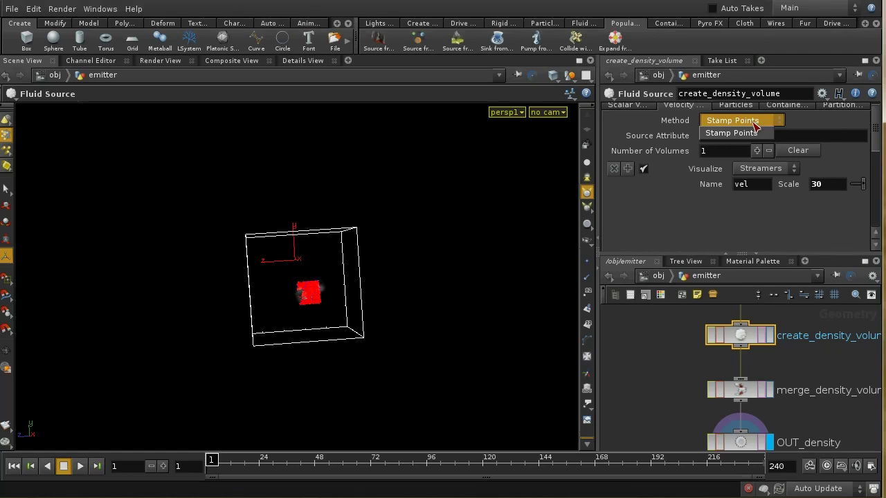
{"action": "left_click", "coordinate": [753, 123]}
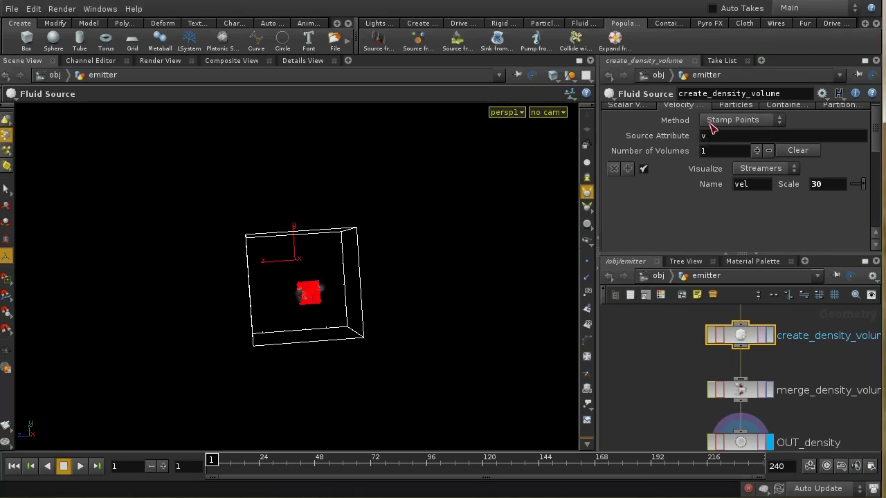
{"action": "left_click_drag", "start_coordinate": [876, 135], "coordinate": [877, 166]}
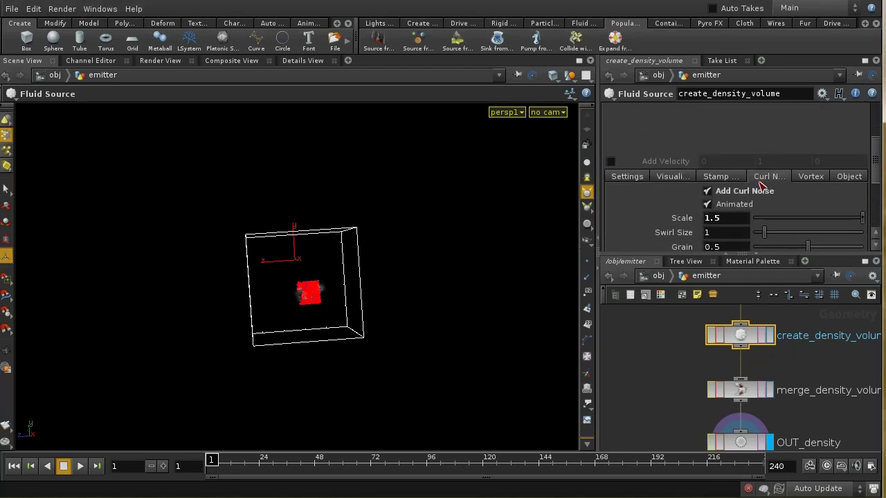
{"action": "left_click", "coordinate": [732, 180]}
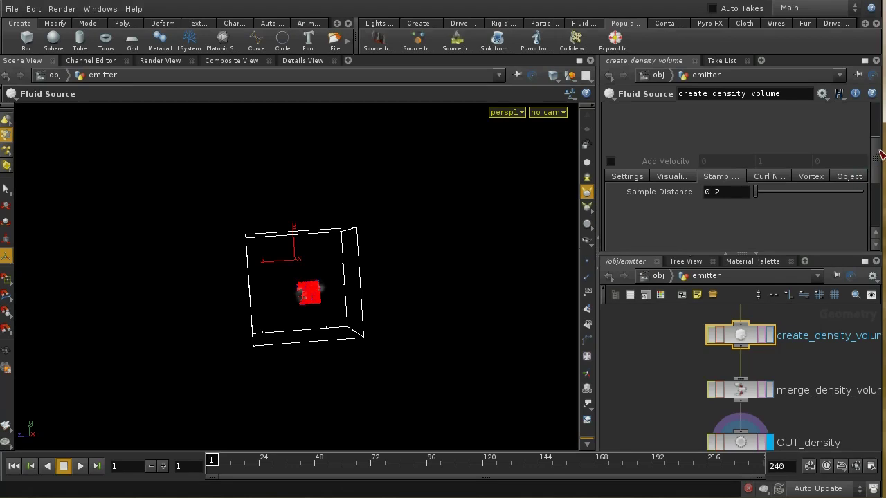
{"action": "scroll", "coordinate": [877, 133], "scroll_direction": "up", "scroll_amount": 2}
{"action": "scroll", "coordinate": [878, 133], "scroll_direction": "up", "scroll_amount": 2}
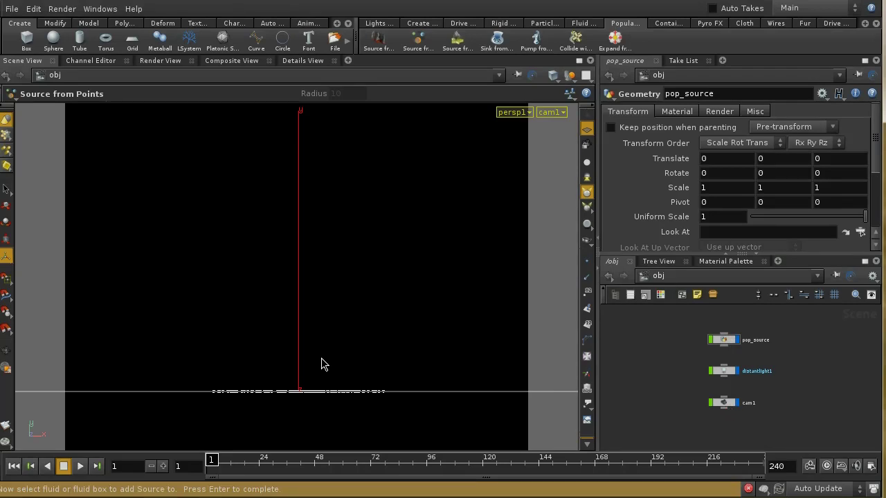
- Inside pop_source's popnet1, review the source1, force1 and limit1 settings
{"action": "double_click", "coordinate": [727, 339]}
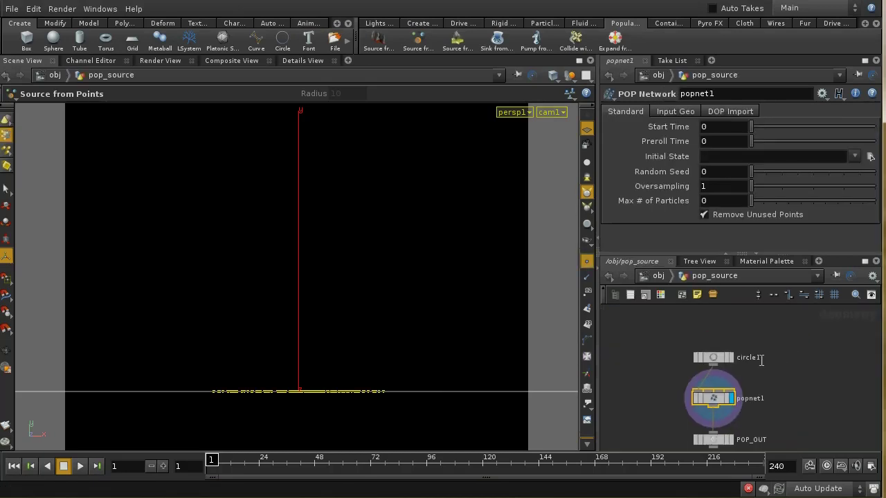
{"action": "double_click", "coordinate": [717, 403]}
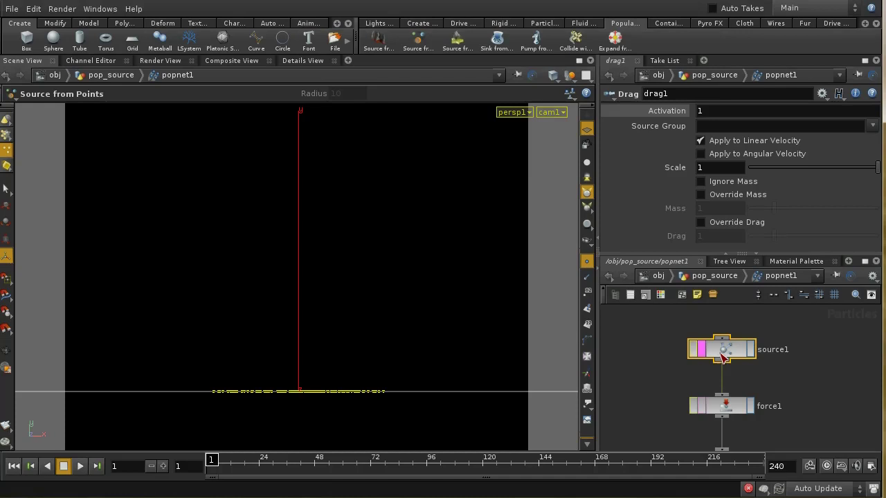
{"action": "left_click", "coordinate": [722, 355]}
{"action": "left_click", "coordinate": [621, 111]}
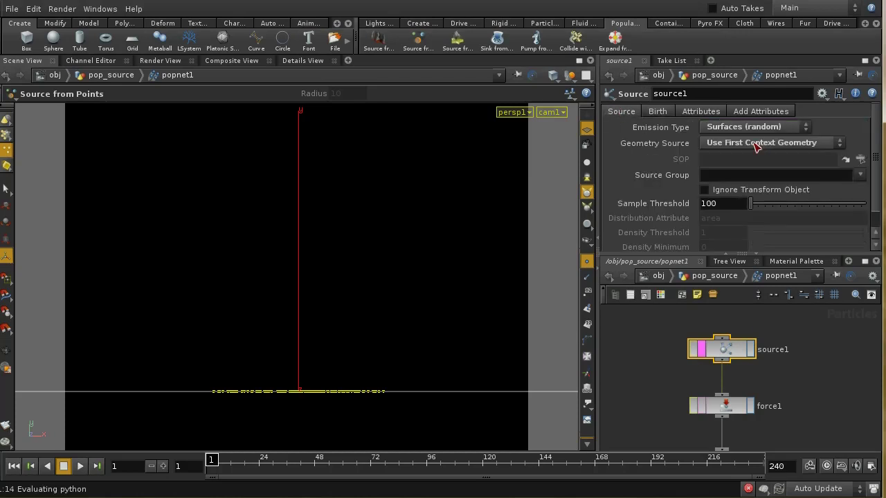
{"action": "left_click", "coordinate": [658, 112]}
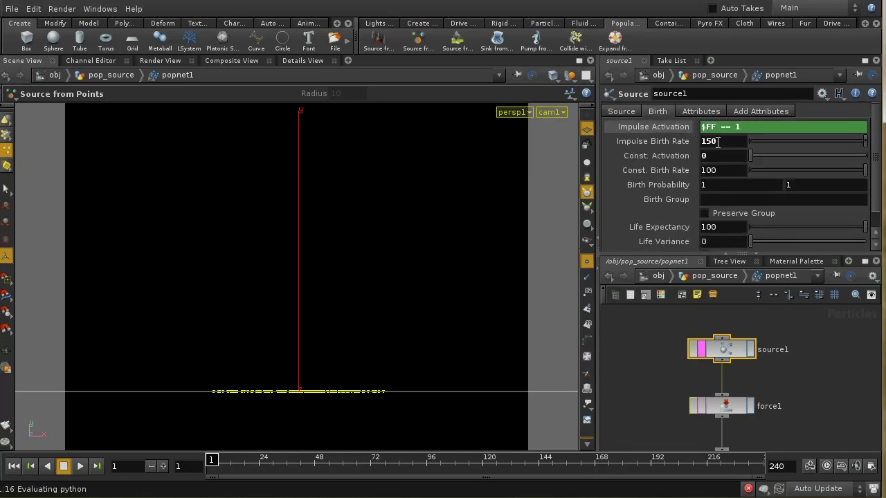
{"action": "left_click", "coordinate": [700, 111]}
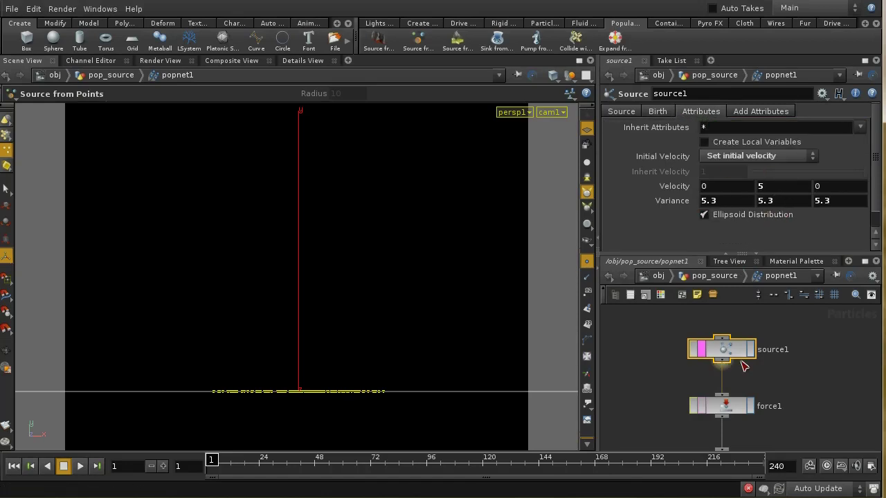
{"action": "left_click", "coordinate": [723, 405]}
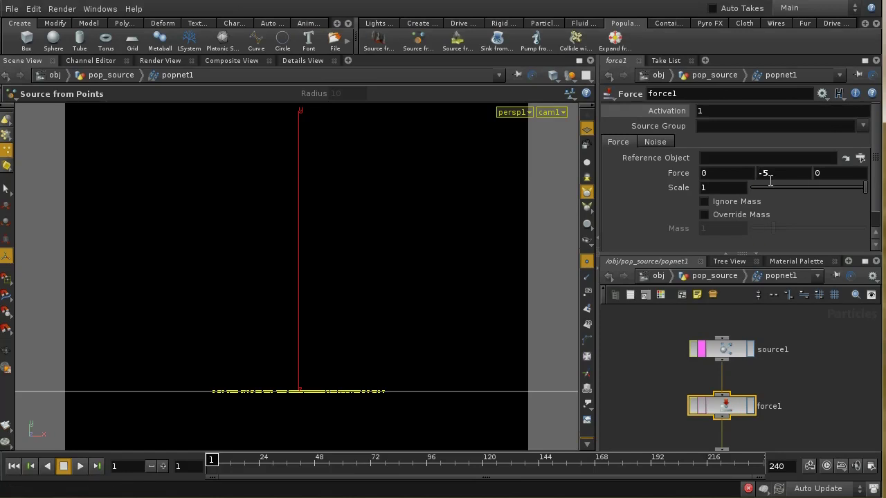
{"action": "middle_click_drag", "start_coordinate": [801, 441], "coordinate": [790, 342]}
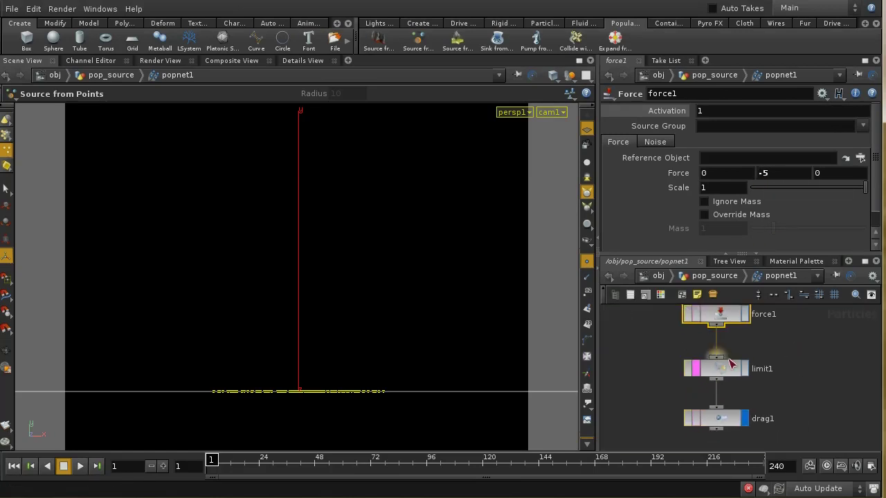
{"action": "left_click", "coordinate": [700, 372]}
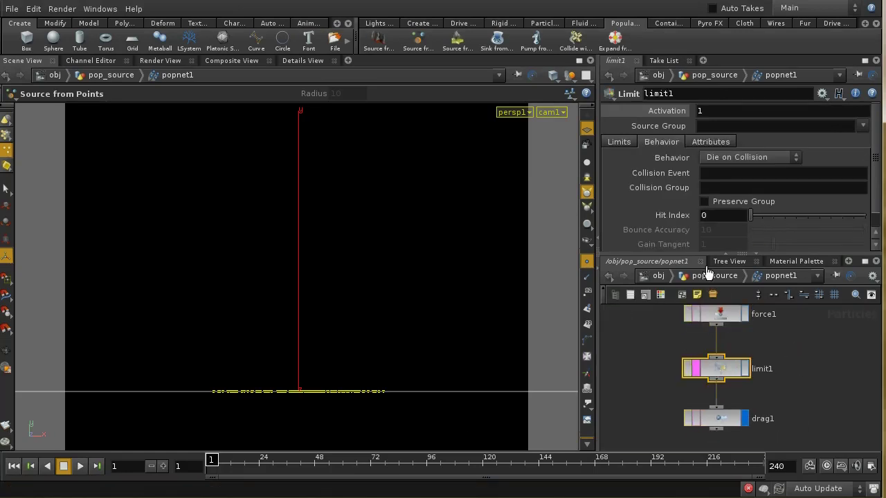
{"action": "left_click", "coordinate": [619, 142]}
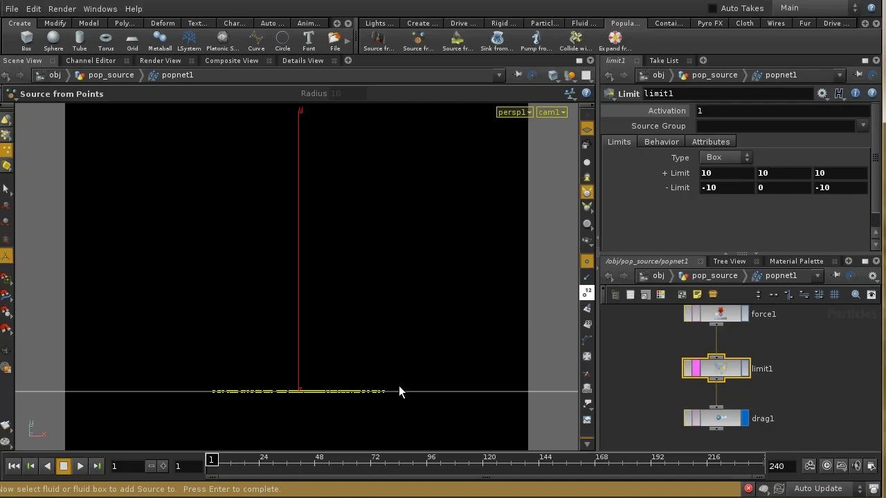
{"action": "left_click", "coordinate": [660, 141]}
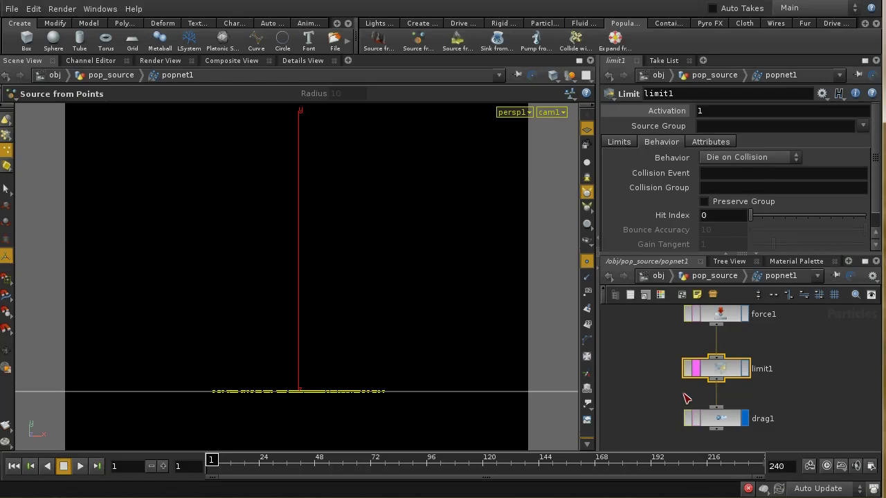
- Display drag1's particles, step the simulation to about frame 30, then rewind to frame 1
{"action": "left_click", "coordinate": [718, 418]}
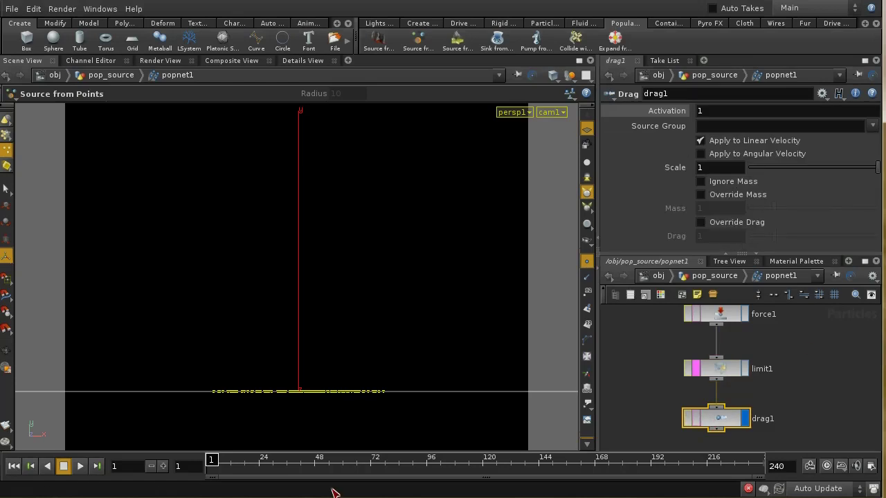
{"action": "left_click", "coordinate": [164, 466]}
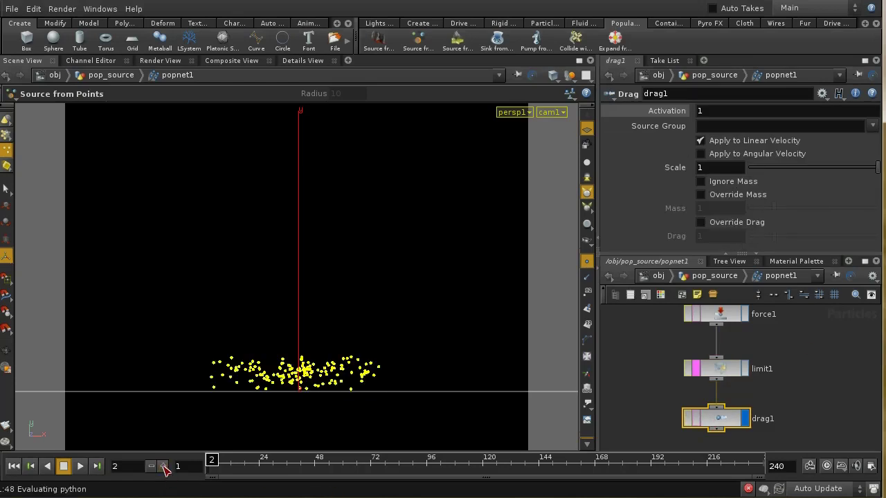
{"action": "left_click", "coordinate": [163, 465]}
{"action": "left_click", "coordinate": [163, 466]}
{"action": "left_click", "coordinate": [164, 466]}
{"action": "left_click", "coordinate": [164, 465]}
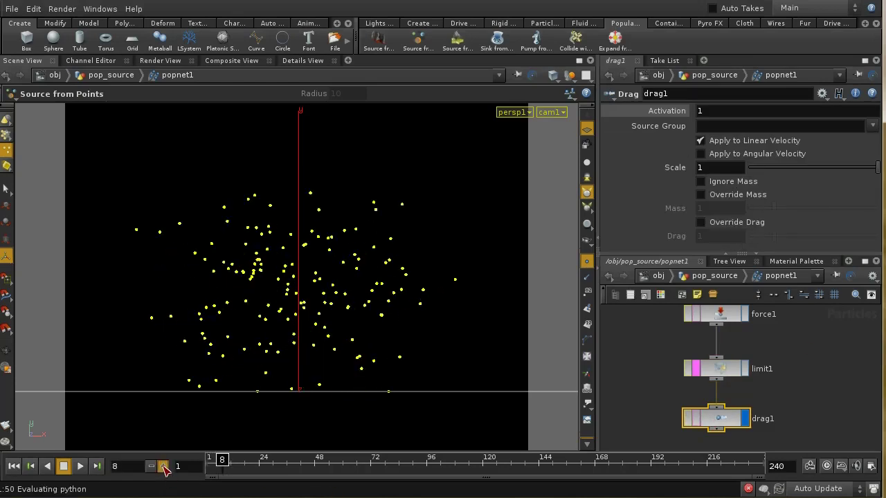
{"action": "left_click", "coordinate": [163, 466]}
{"action": "left_click", "coordinate": [164, 465]}
{"action": "left_click", "coordinate": [163, 466]}
{"action": "left_click", "coordinate": [163, 466]}
{"action": "left_click", "coordinate": [163, 466]}
{"action": "left_click", "coordinate": [163, 466]}
{"action": "left_click", "coordinate": [164, 465]}
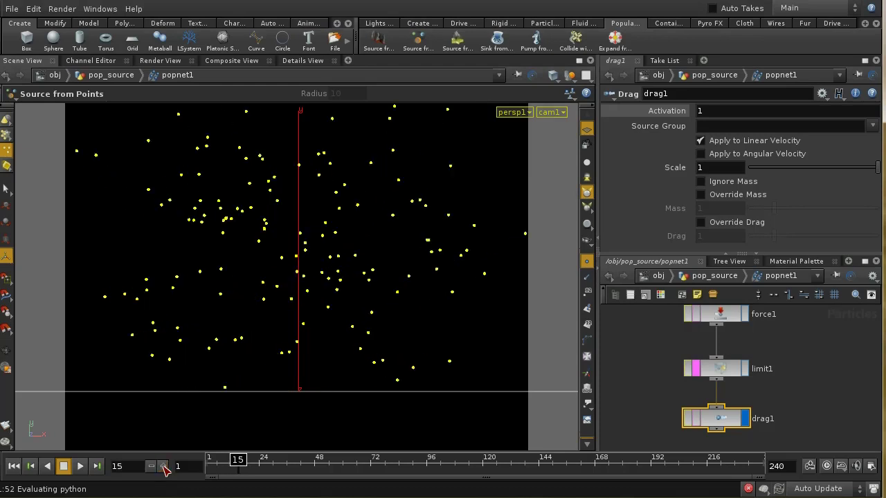
{"action": "left_click", "coordinate": [163, 466]}
{"action": "left_click", "coordinate": [163, 466]}
{"action": "left_click", "coordinate": [163, 465]}
{"action": "left_click", "coordinate": [164, 465]}
{"action": "left_click", "coordinate": [163, 466]}
{"action": "left_click", "coordinate": [164, 466]}
{"action": "left_click", "coordinate": [164, 465]}
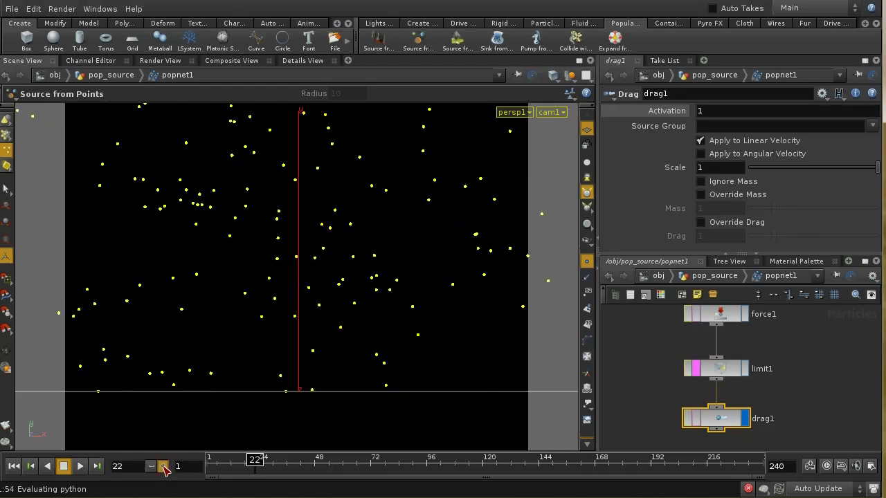
{"action": "left_click", "coordinate": [163, 466]}
{"action": "left_click", "coordinate": [163, 466]}
{"action": "left_click", "coordinate": [163, 466]}
{"action": "left_click", "coordinate": [164, 466]}
{"action": "left_click", "coordinate": [163, 465]}
{"action": "left_click", "coordinate": [163, 466]}
{"action": "left_click", "coordinate": [164, 466]}
{"action": "left_click", "coordinate": [163, 466]}
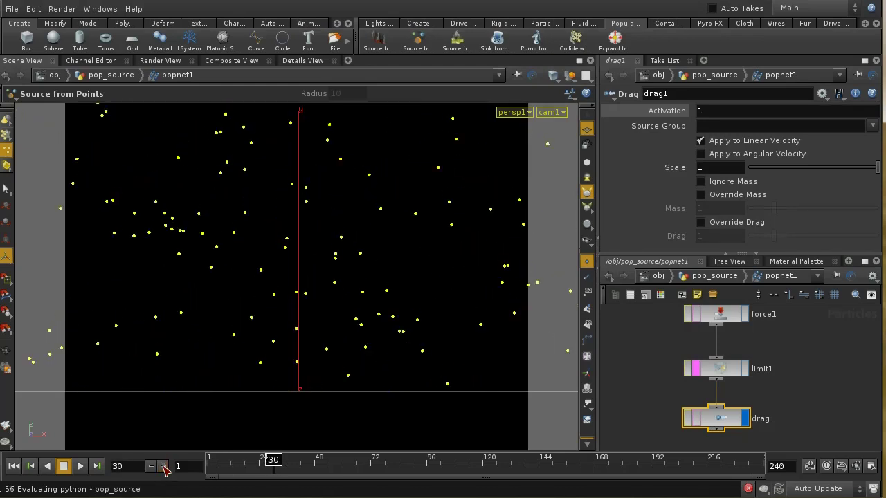
{"action": "left_click", "coordinate": [163, 465]}
{"action": "left_click", "coordinate": [164, 465]}
{"action": "left_click", "coordinate": [163, 466]}
{"action": "left_click", "coordinate": [163, 466]}
{"action": "left_click", "coordinate": [12, 467]}
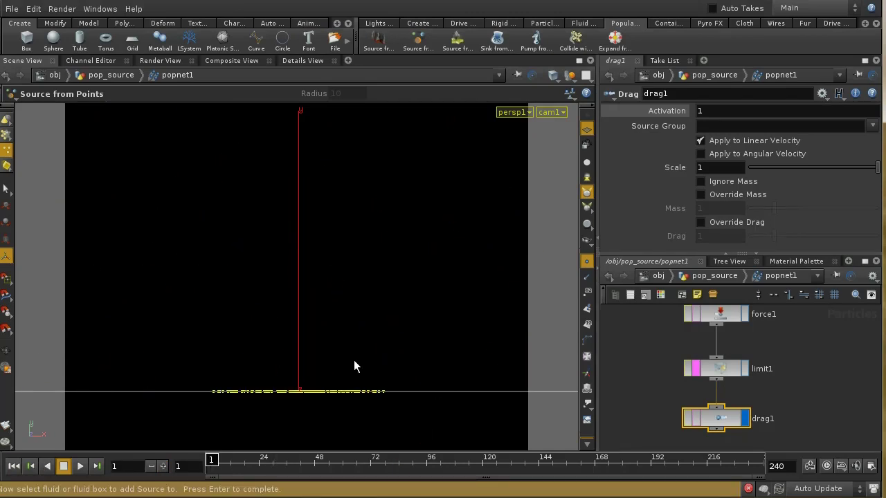
- Cancel the pending sourcing, add a Smoke Container, and raise its centre to about 2.31 in Y
{"action": "key", "text": "Escape"}
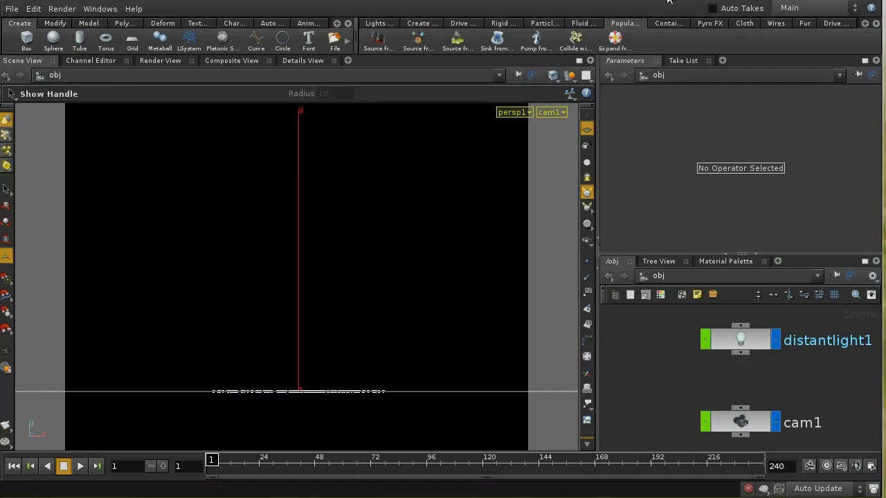
{"action": "left_click", "coordinate": [581, 24]}
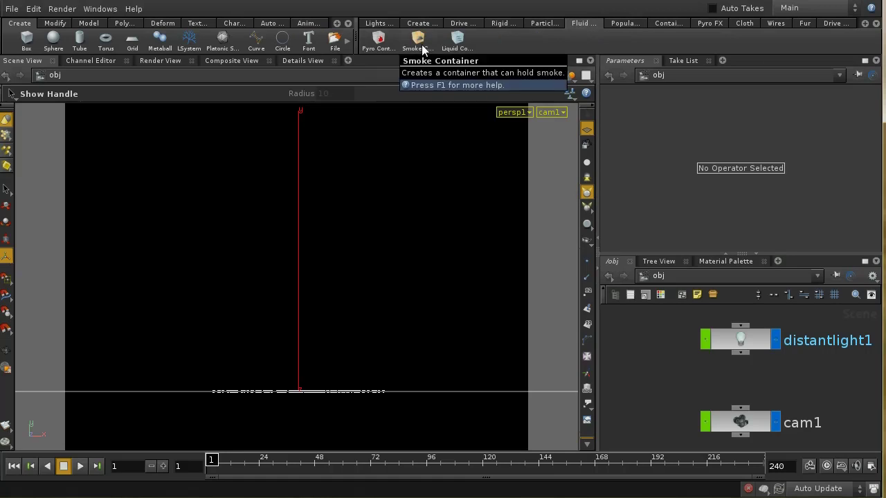
{"action": "left_click", "coordinate": [421, 45]}
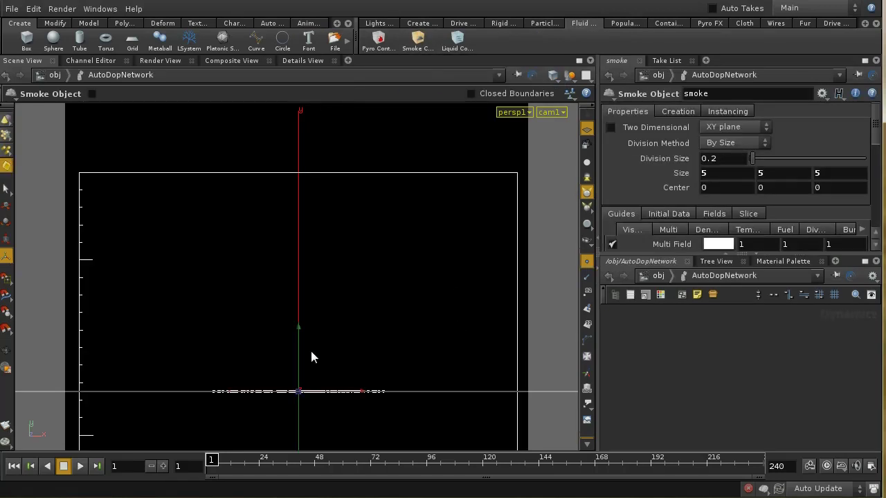
{"action": "left_click_drag", "start_coordinate": [298, 351], "coordinate": [299, 152]}
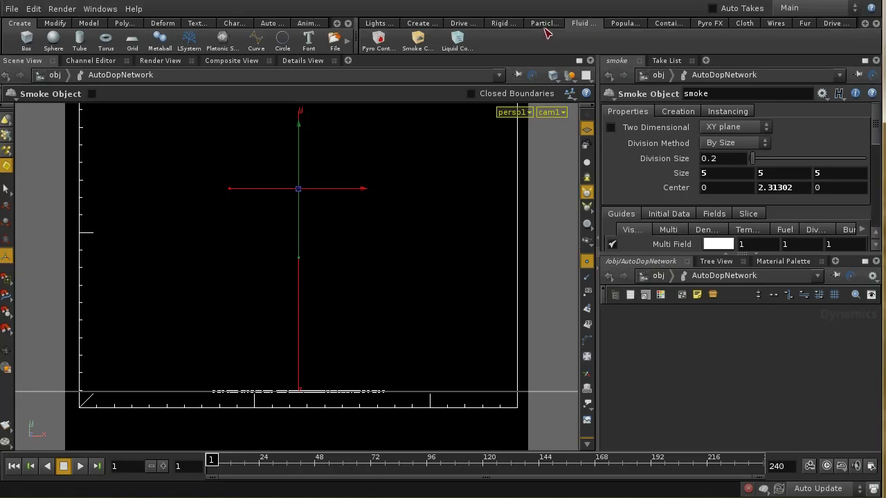
{"action": "left_click", "coordinate": [625, 23]}
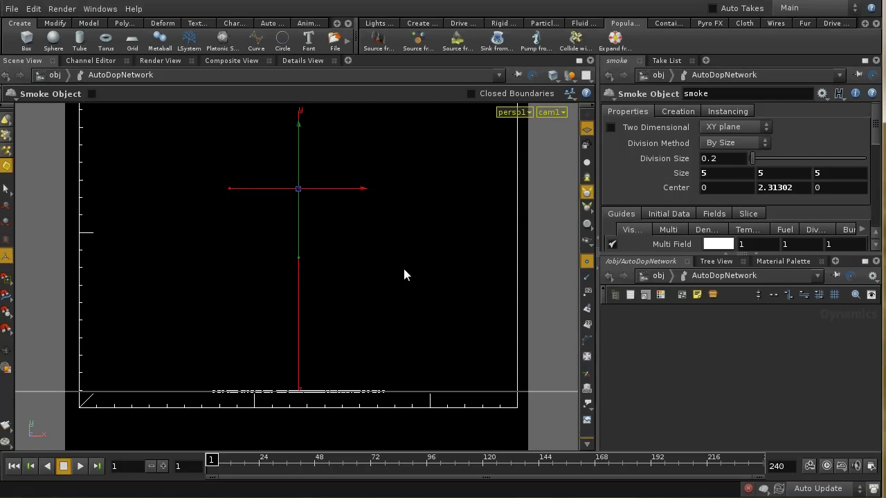
{"action": "left_click", "coordinate": [661, 276]}
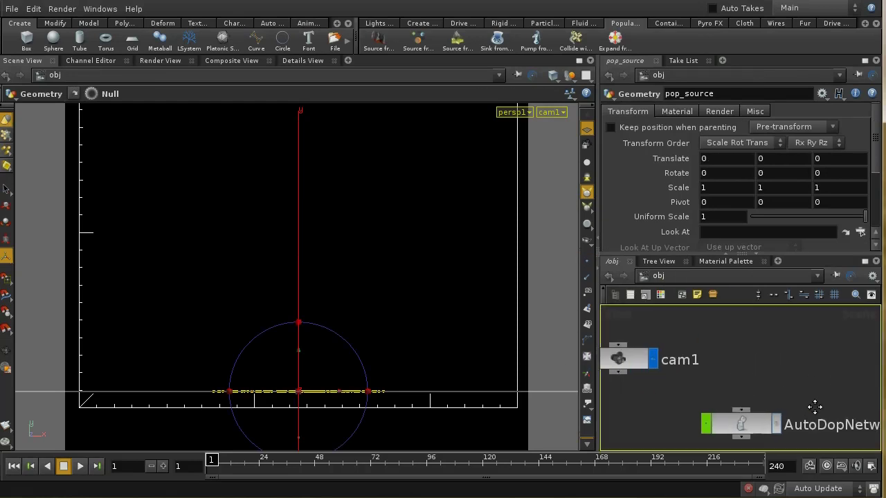
- Try Source from Points with the pop_source particle points and smoke box, then dismiss the NoneType error
{"action": "scroll", "coordinate": [782, 367], "scroll_direction": "down", "scroll_amount": 3}
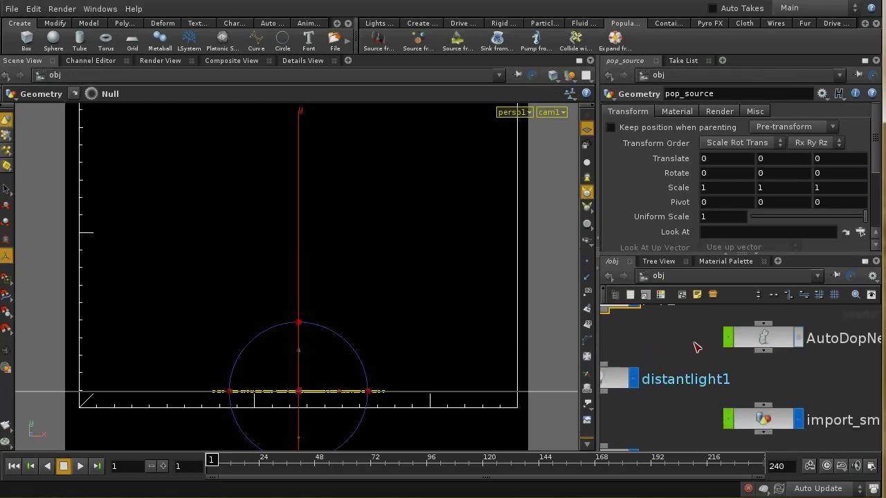
{"action": "middle_click_drag", "start_coordinate": [696, 346], "coordinate": [727, 399]}
{"action": "left_click", "coordinate": [726, 399]}
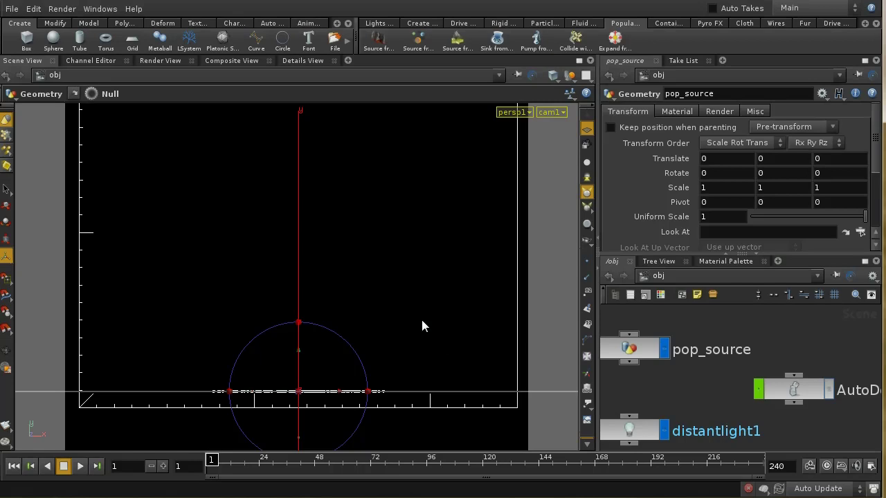
{"action": "left_click", "coordinate": [424, 45]}
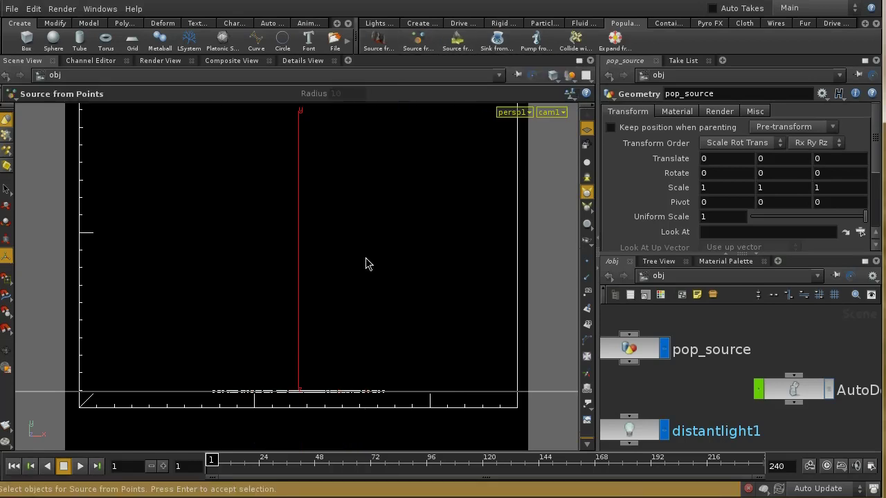
{"action": "left_click_drag", "start_coordinate": [326, 370], "coordinate": [353, 400]}
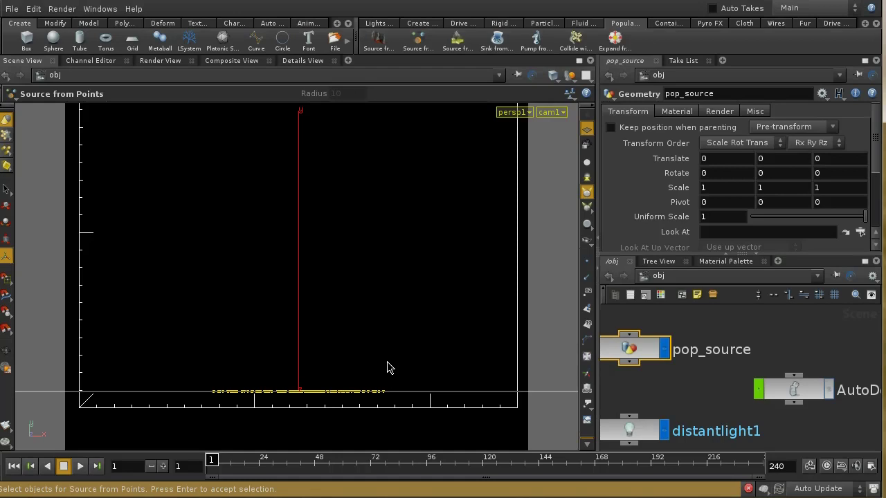
{"action": "key", "text": "Return"}
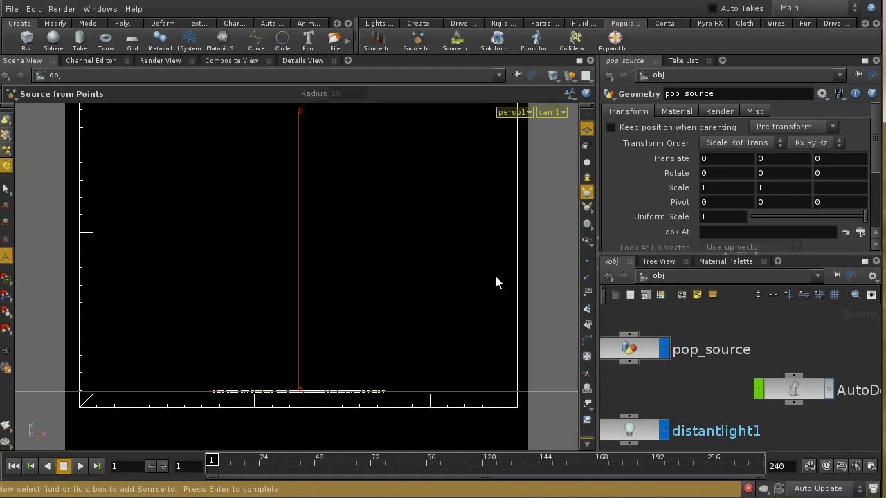
{"action": "left_click_drag", "start_coordinate": [497, 276], "coordinate": [527, 305]}
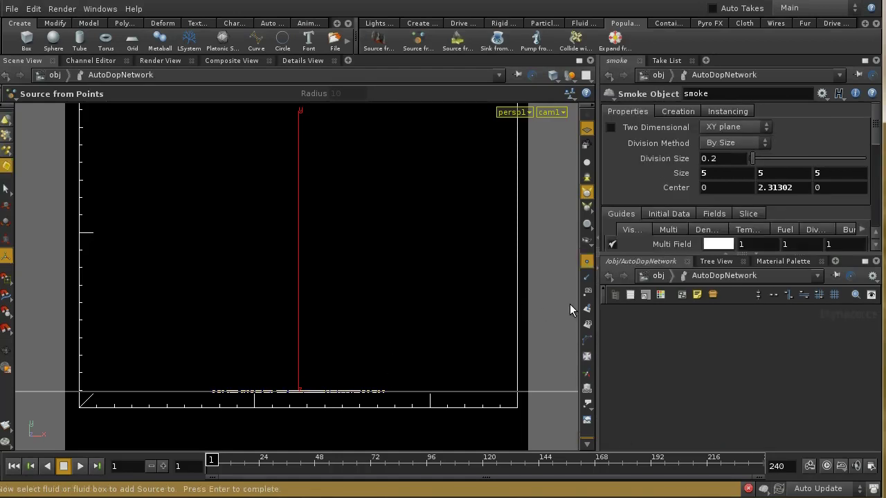
{"action": "key", "text": "Return"}
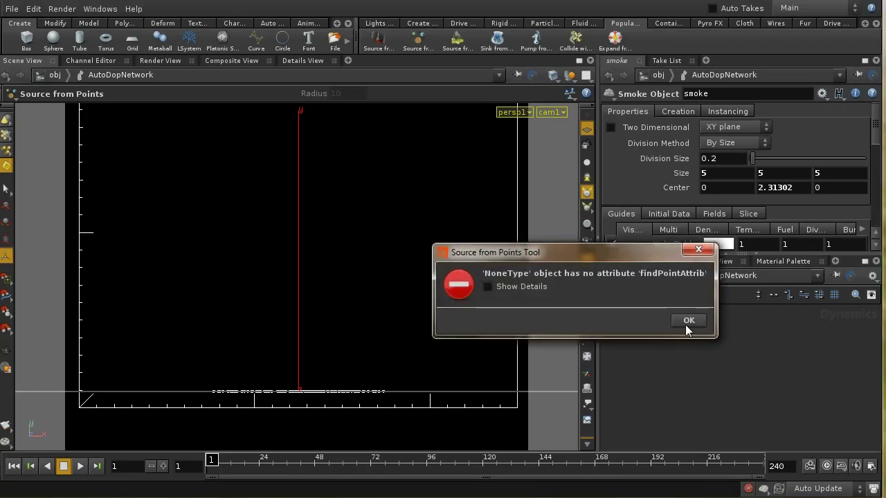
{"action": "left_click", "coordinate": [687, 322]}
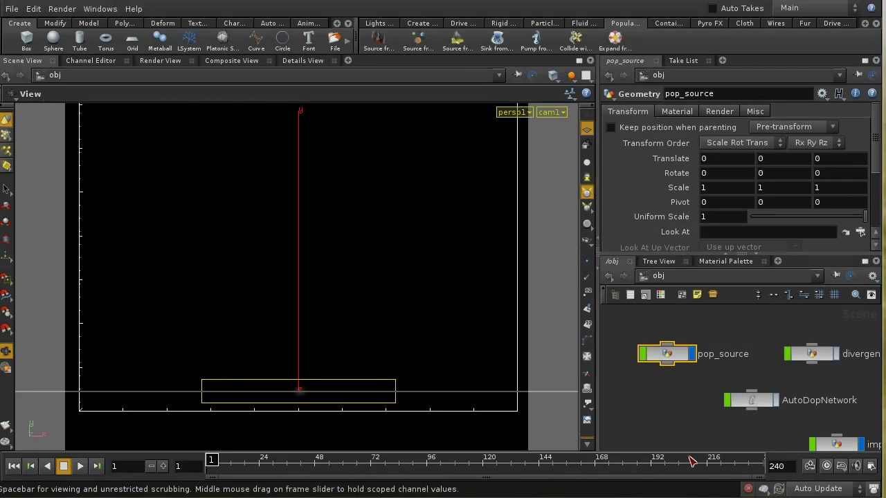
- Open the pop_source network and inspect create_density_attrib's float density point attribute
{"action": "double_click", "coordinate": [670, 359]}
{"action": "middle_click_drag", "start_coordinate": [777, 375], "coordinate": [762, 348]}
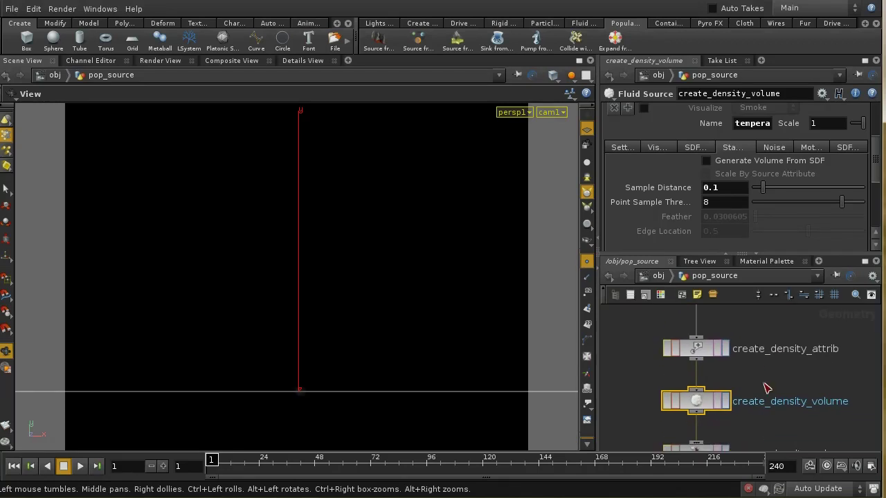
{"action": "scroll", "coordinate": [733, 386], "scroll_direction": "down", "scroll_amount": 2}
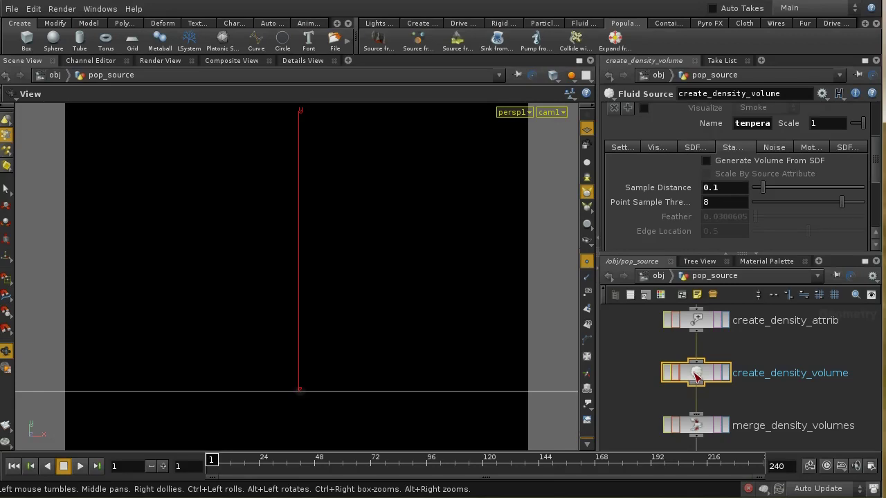
{"action": "left_click", "coordinate": [703, 323]}
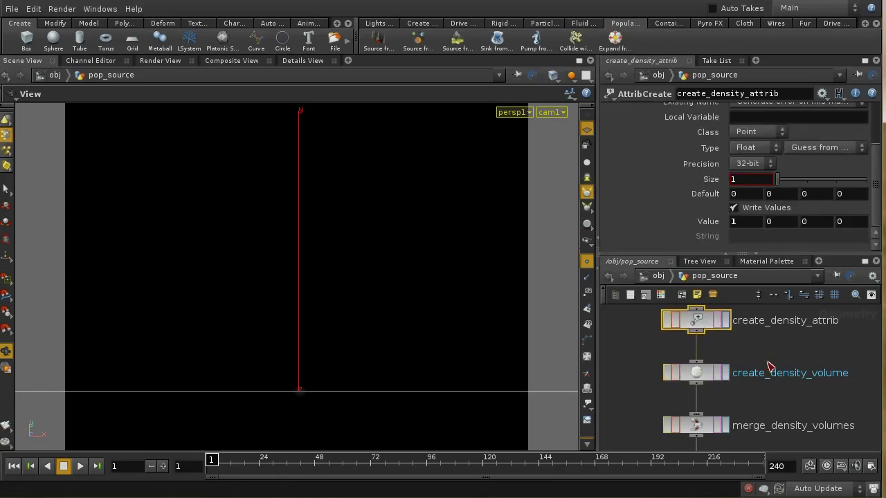
{"action": "scroll", "coordinate": [766, 358], "scroll_direction": "up", "scroll_amount": 3}
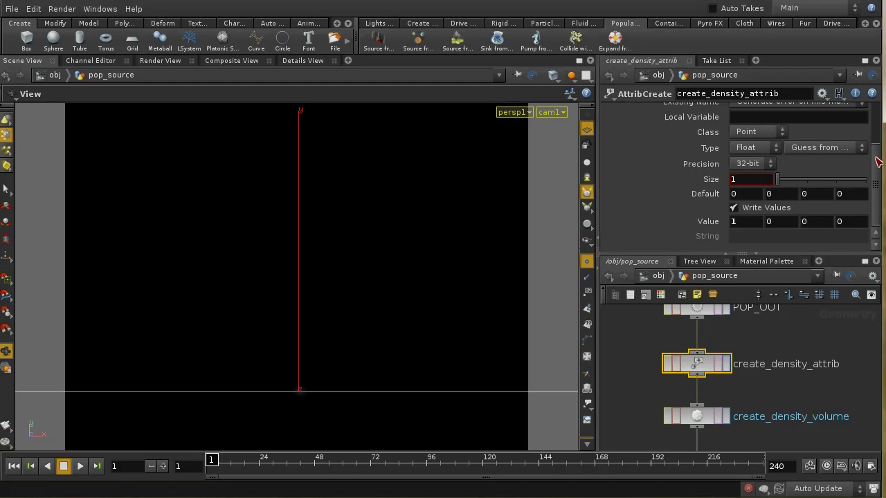
{"action": "scroll", "coordinate": [877, 162], "scroll_direction": "up", "scroll_amount": 3}
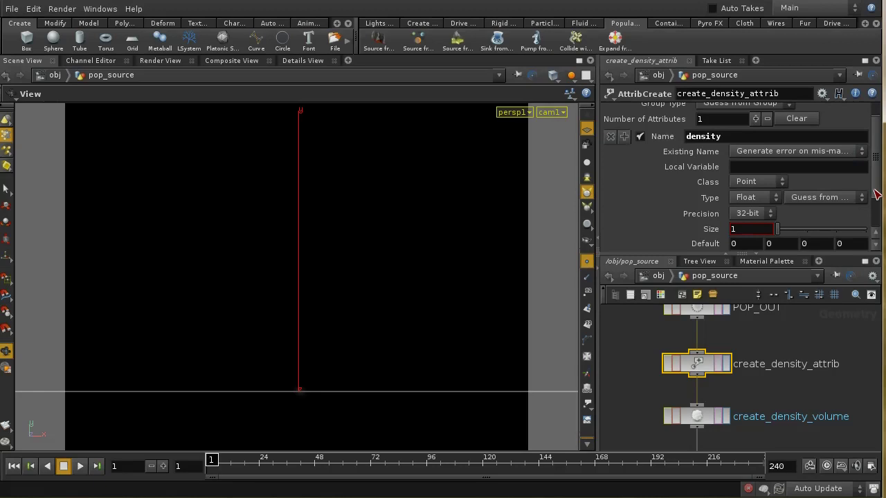
- Show create_density_volume's parameters, scrolled to the top
{"action": "left_click_drag", "start_coordinate": [875, 193], "coordinate": [874, 218]}
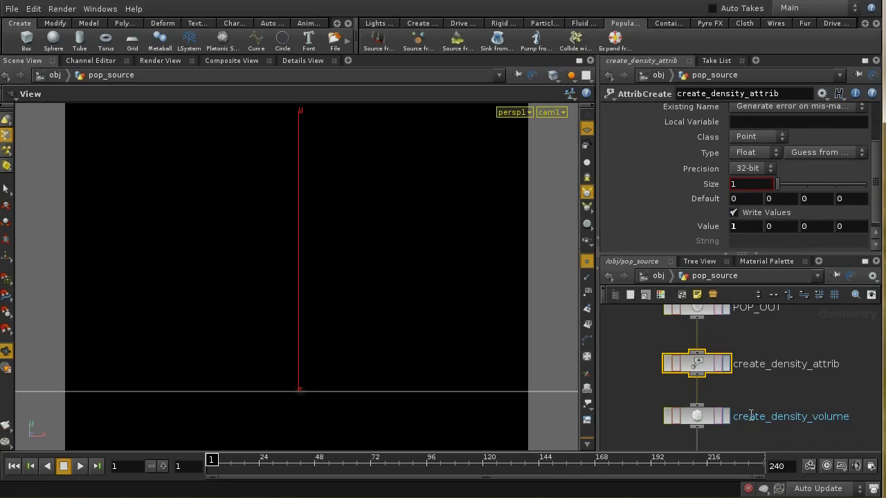
{"action": "left_click", "coordinate": [704, 423]}
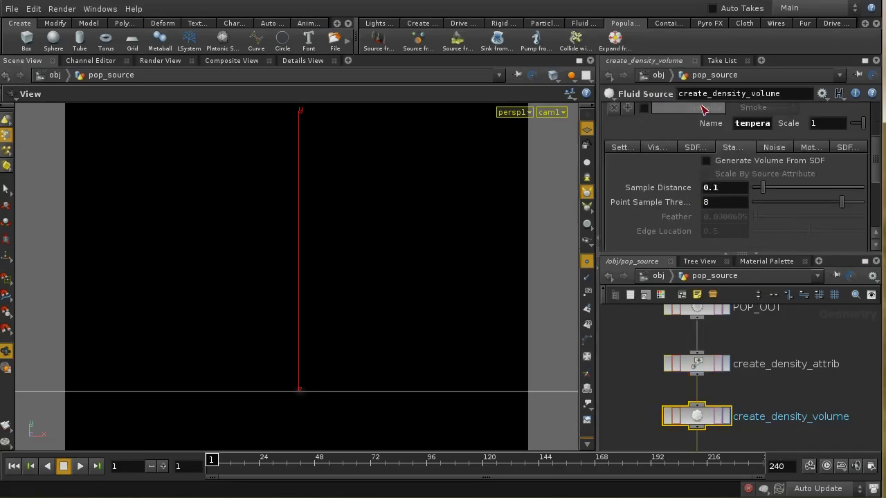
{"action": "scroll", "coordinate": [875, 164], "scroll_direction": "up", "scroll_amount": 5}
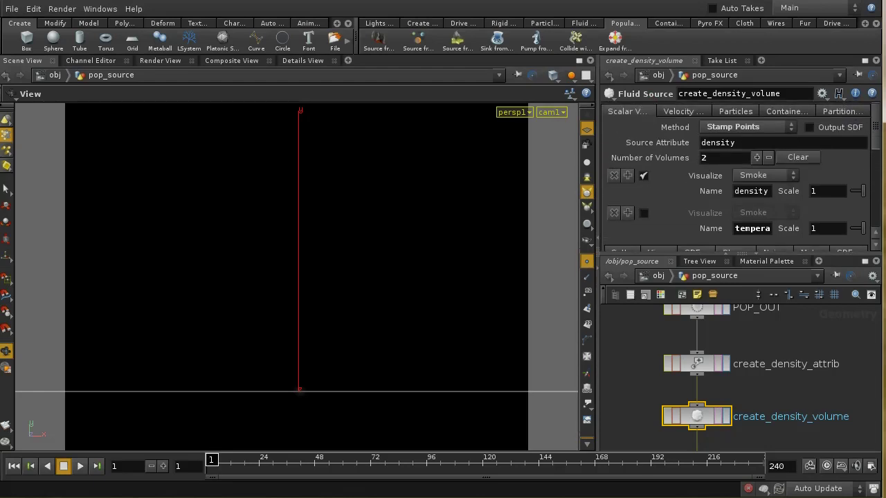
- Keep Stamp Points as the method and set Point Sample Threshold to 1, then 8
{"action": "left_click", "coordinate": [738, 128]}
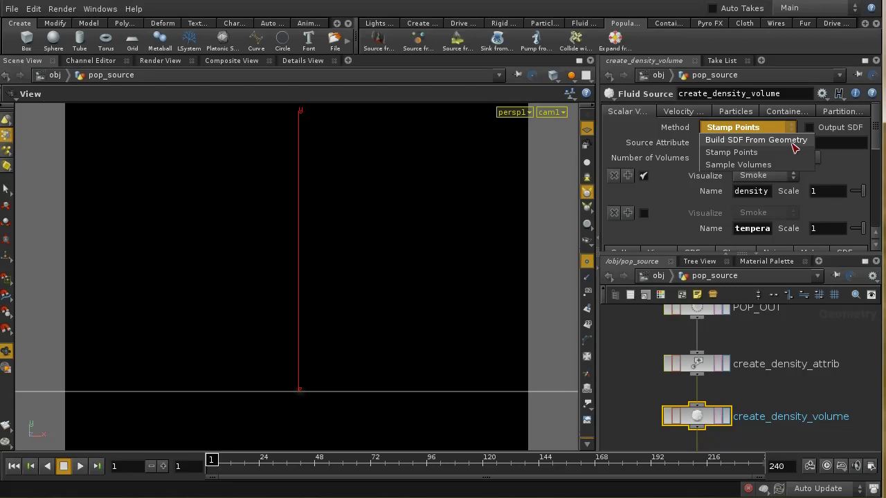
{"action": "left_click", "coordinate": [759, 132]}
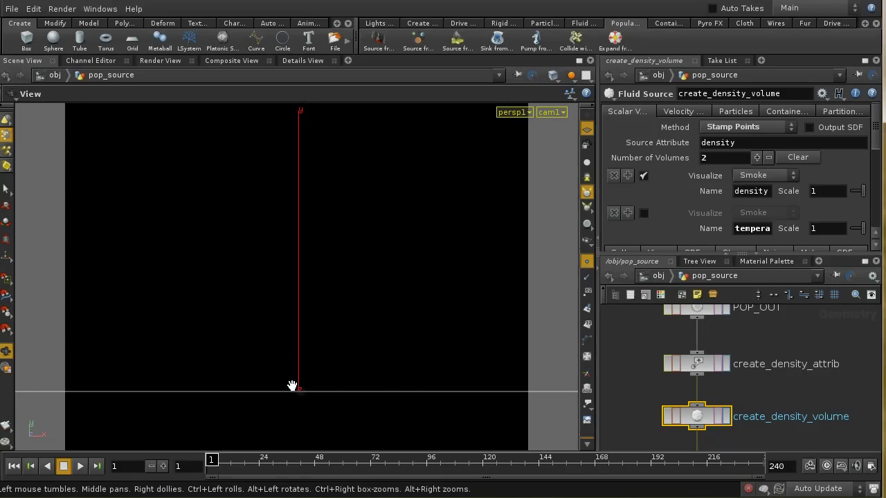
{"action": "left_click_drag", "start_coordinate": [876, 138], "coordinate": [873, 182]}
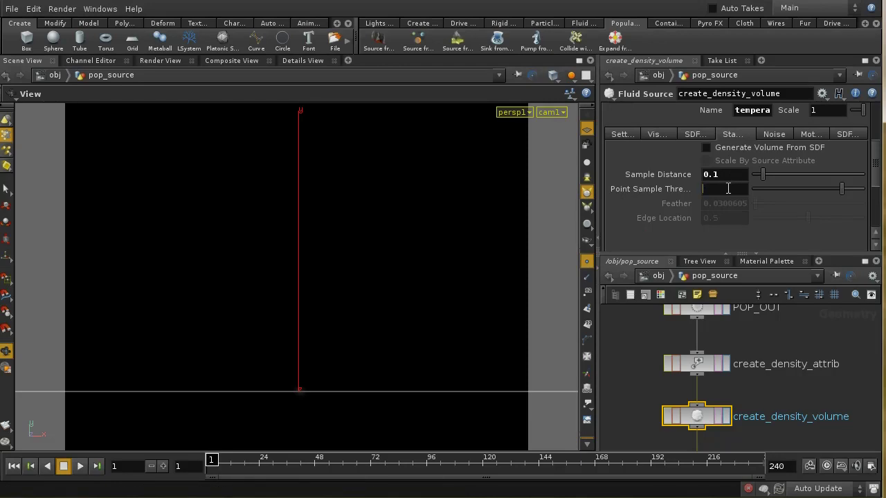
{"action": "key", "text": "Return"}
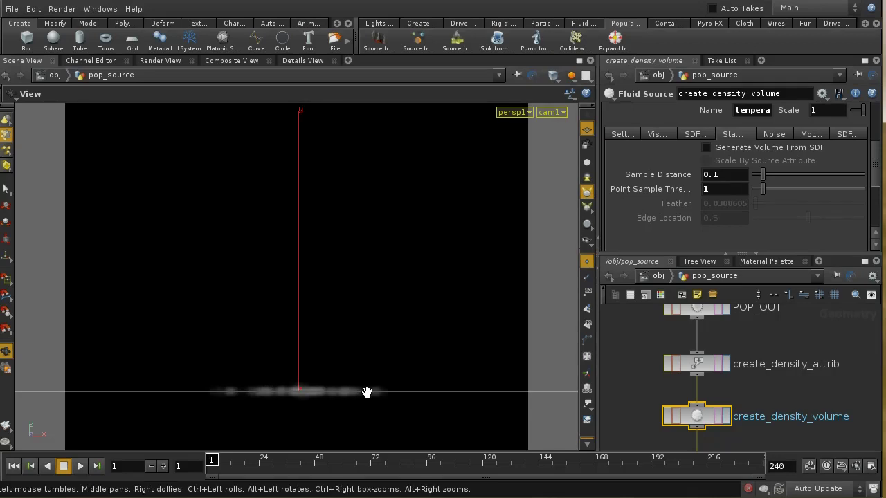
{"action": "left_click", "coordinate": [716, 188]}
{"action": "type", "text": "8"}
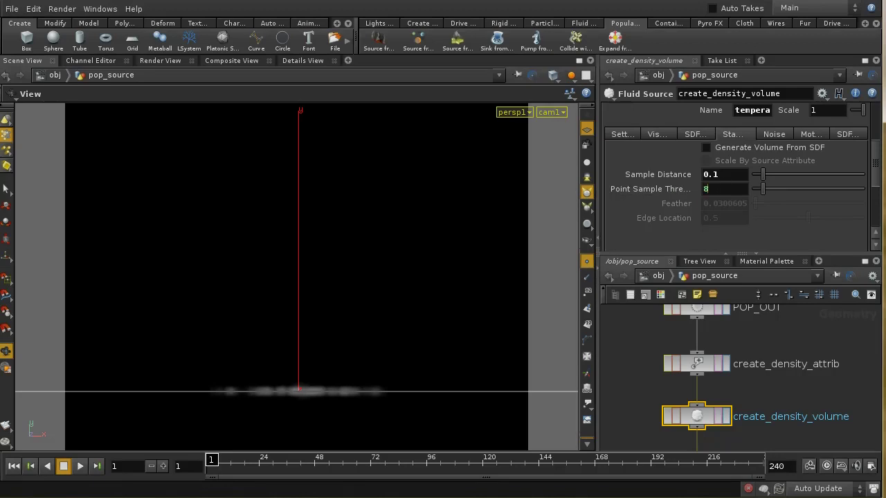
{"action": "key", "text": "Return"}
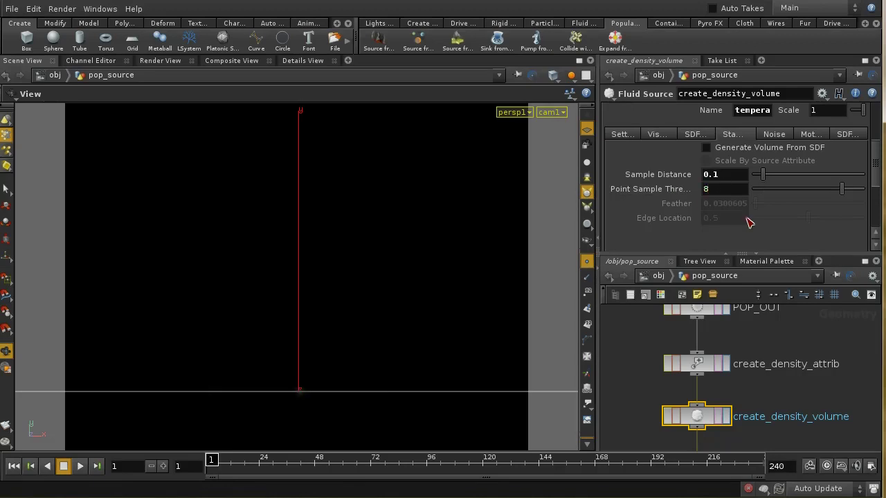
- Turn Generate Volume From SDF on, then back off, leaving it disabled
{"action": "left_click", "coordinate": [707, 147]}
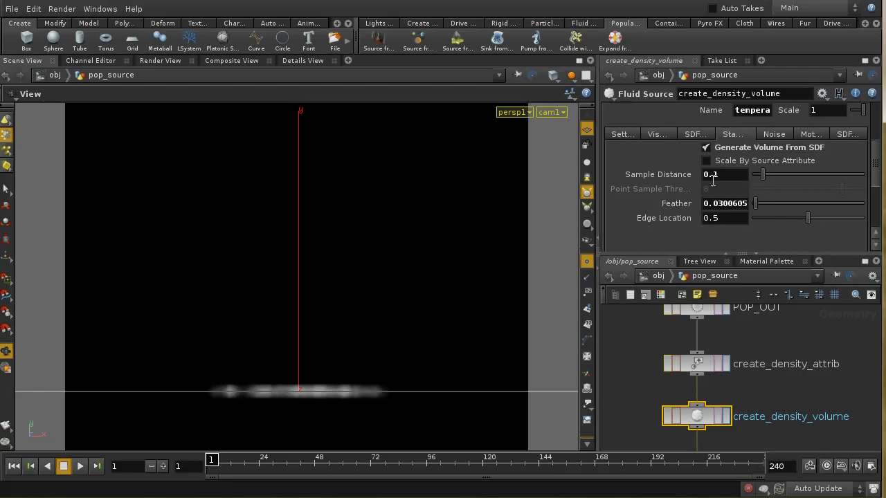
{"action": "left_click", "coordinate": [707, 148]}
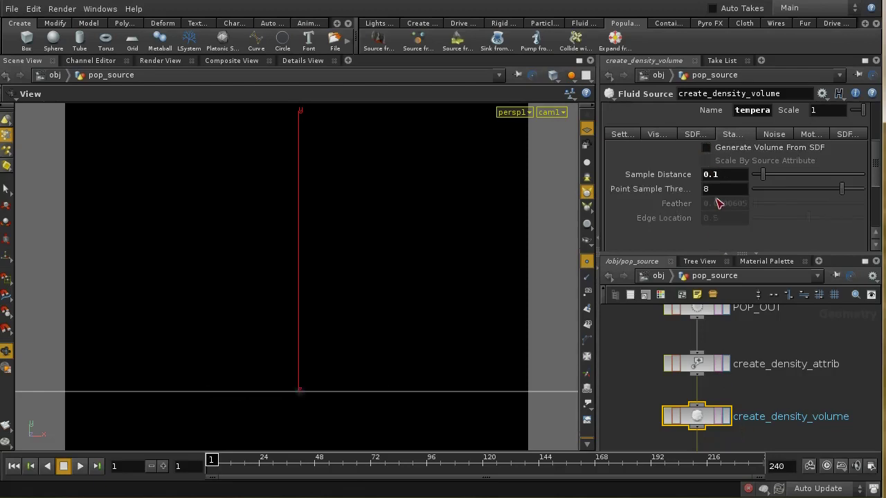
{"action": "mouse_move", "coordinate": [663, 196]}
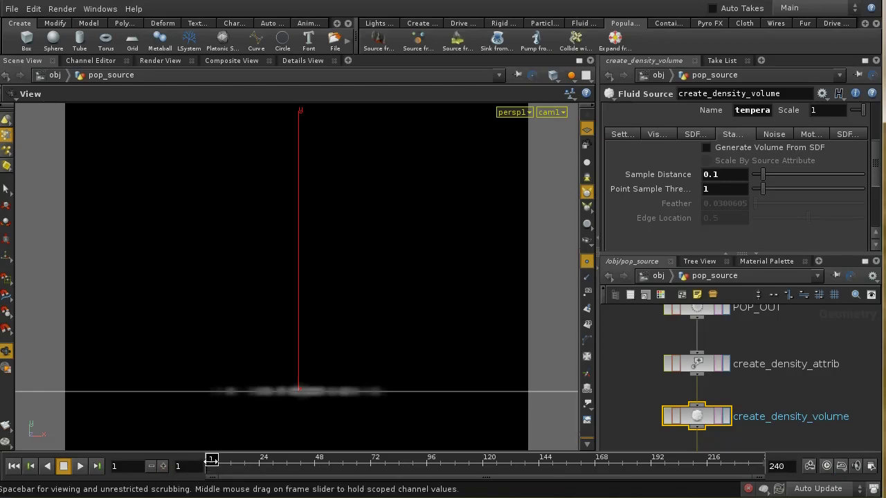
- Scrub the timeline, then key create_density_attrib's density Value at 1 on frame 1
{"action": "left_click_drag", "start_coordinate": [211, 459], "coordinate": [283, 459]}
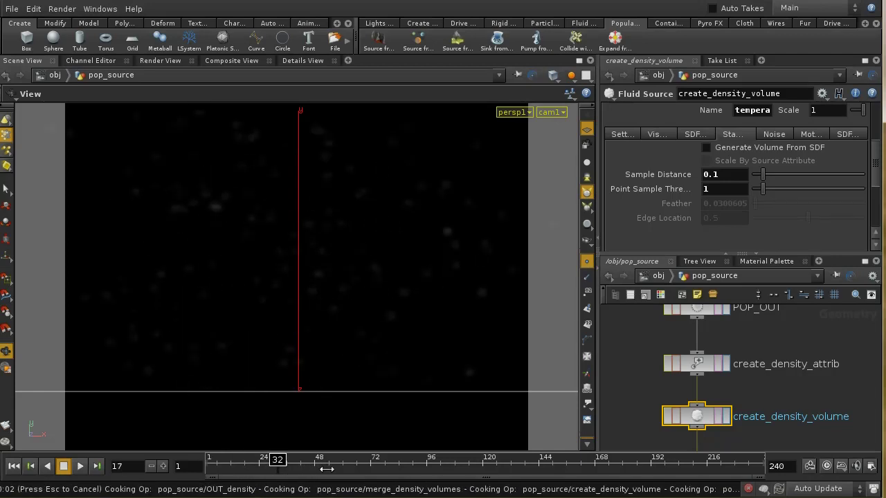
{"action": "left_click_drag", "start_coordinate": [342, 471], "coordinate": [339, 476]}
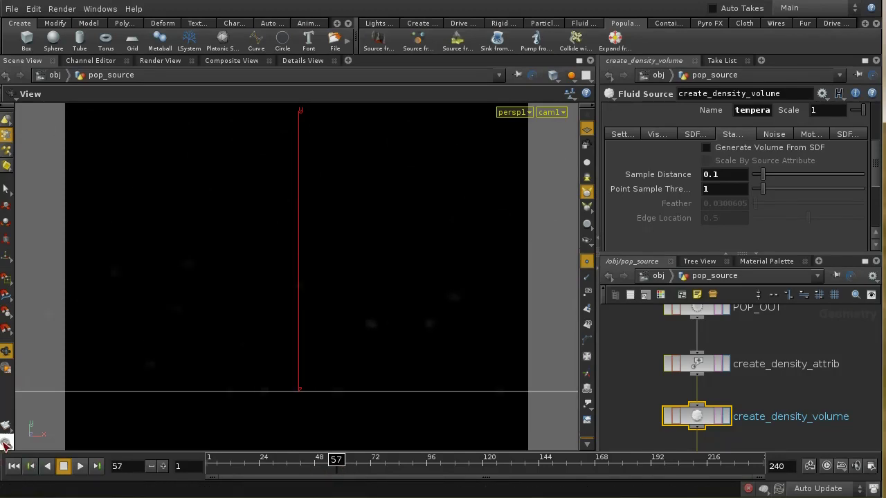
{"action": "left_click", "coordinate": [14, 467]}
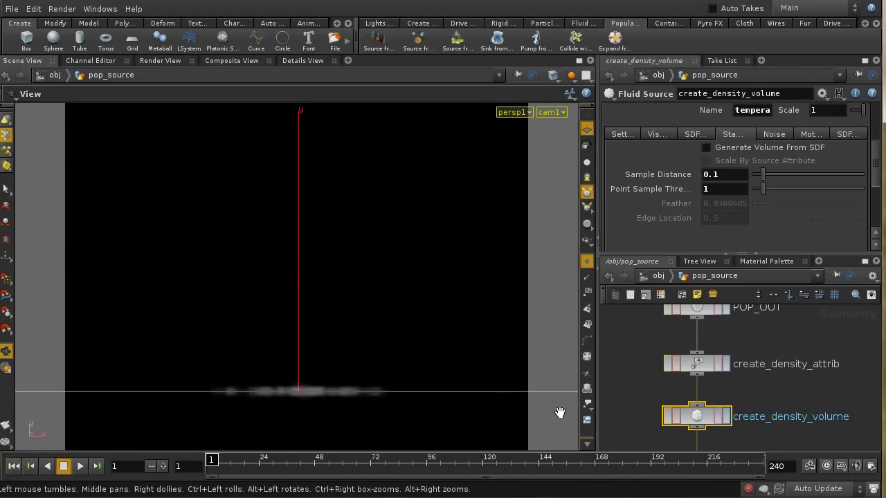
{"action": "middle_click_drag", "start_coordinate": [768, 389], "coordinate": [771, 413]}
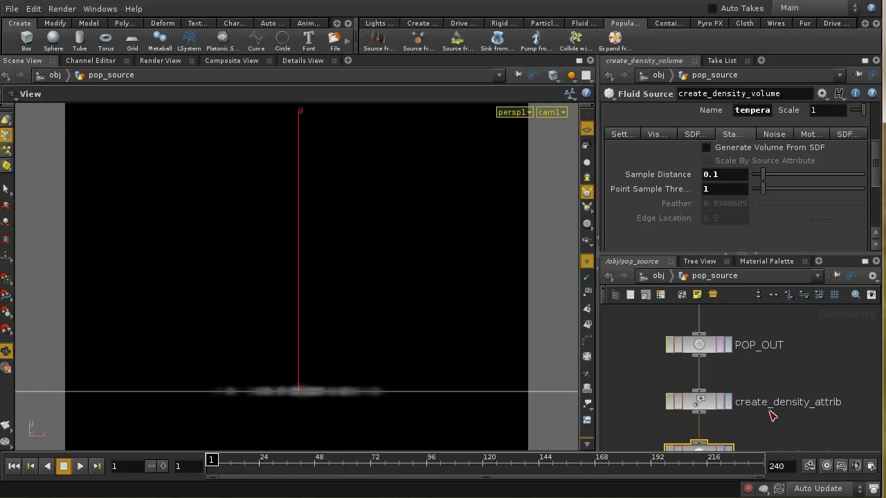
{"action": "left_click", "coordinate": [702, 403]}
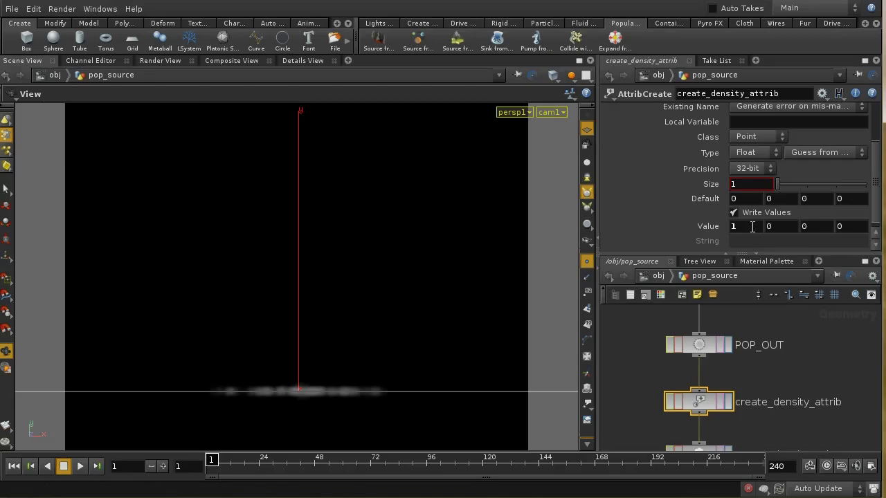
{"action": "left_click", "coordinate": [752, 227], "text": "alt"}
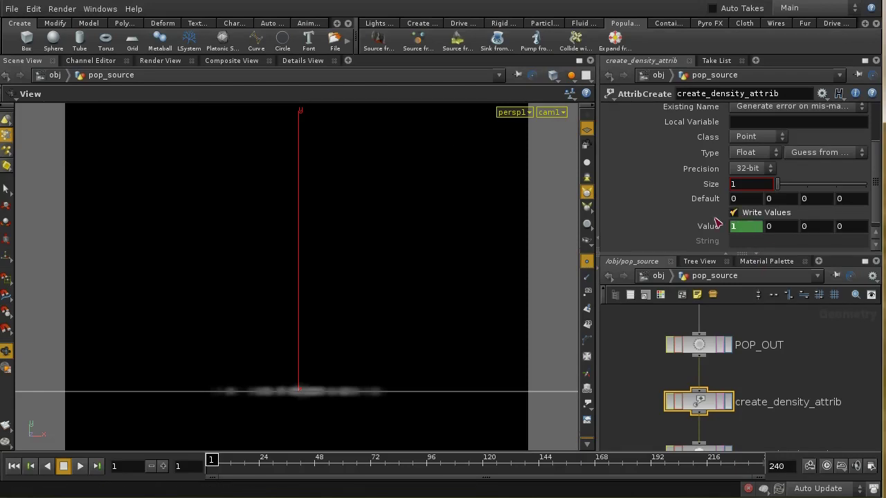
- Key the density Value at 0 on frame 46 and view its curve in the Channel Editor
{"action": "left_click", "coordinate": [326, 460]}
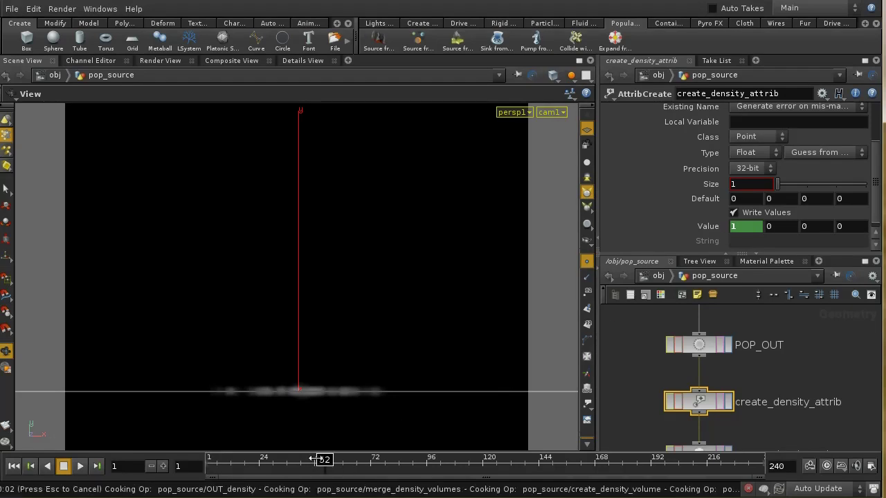
{"action": "left_click", "coordinate": [312, 459]}
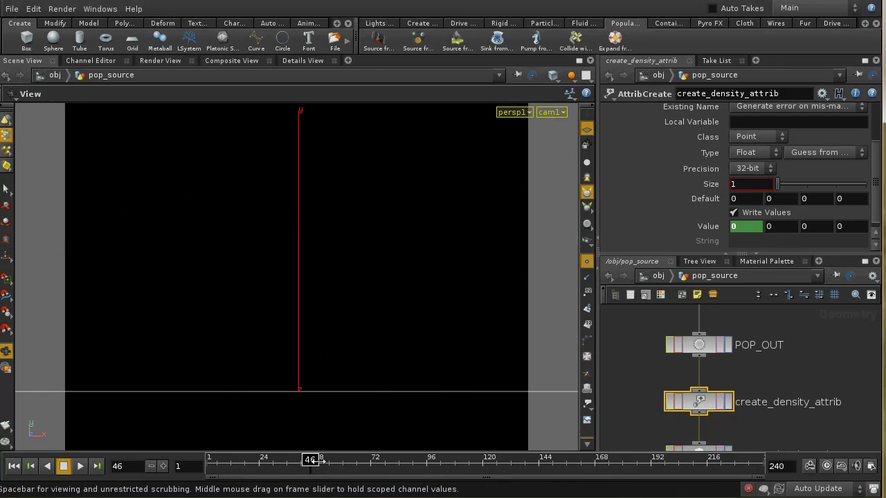
{"action": "left_click", "coordinate": [109, 61]}
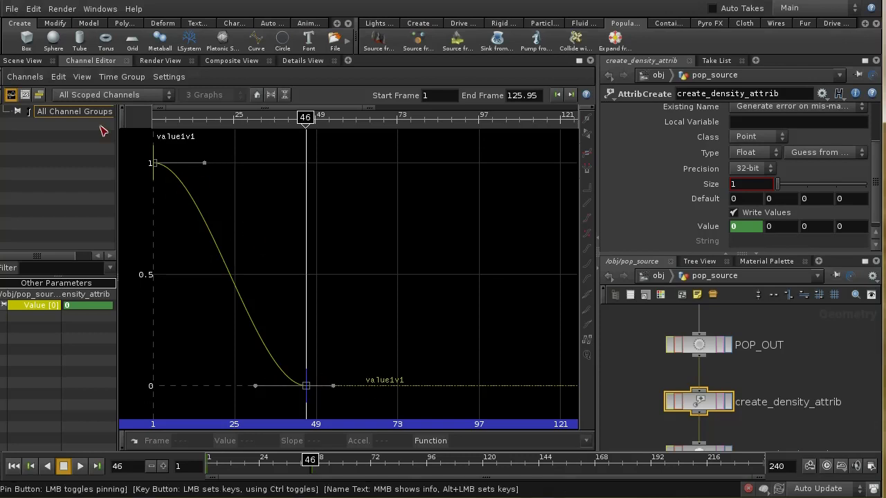
- In the Scene View, step from frame 1 to 12 to watch the density fade, then return to frame 1
{"action": "left_click", "coordinate": [21, 62]}
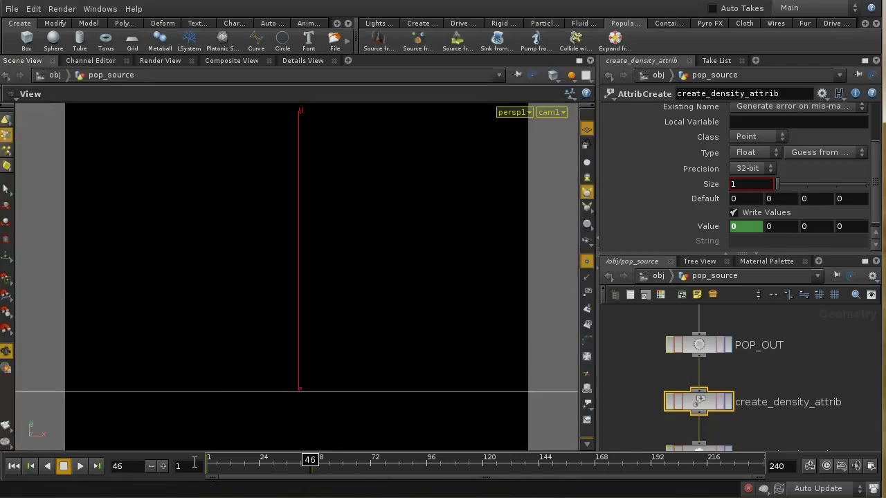
{"action": "left_click", "coordinate": [17, 469]}
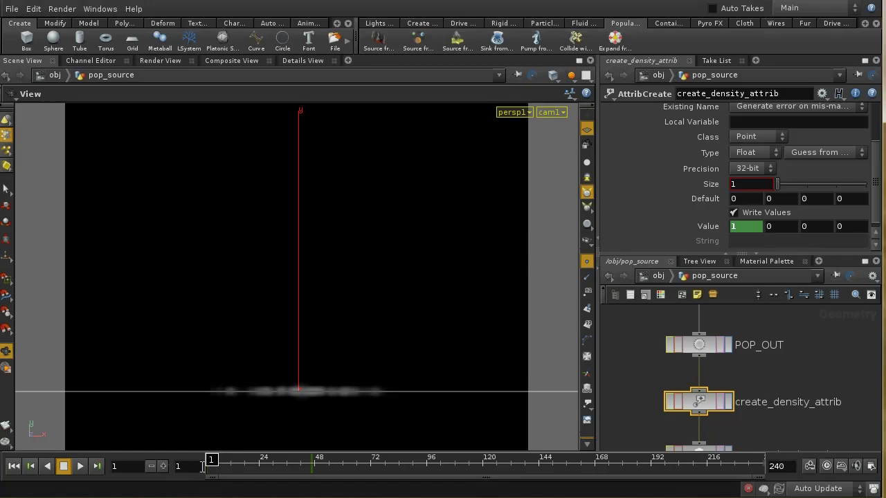
{"action": "left_click", "coordinate": [163, 466]}
{"action": "left_click", "coordinate": [164, 465]}
{"action": "left_click", "coordinate": [163, 466]}
{"action": "left_click", "coordinate": [163, 466]}
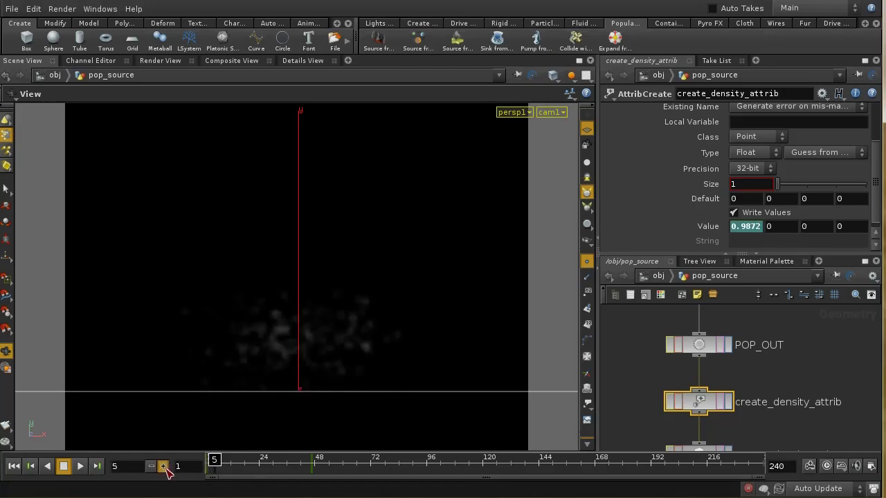
{"action": "left_click", "coordinate": [163, 465]}
{"action": "left_click", "coordinate": [163, 466]}
{"action": "left_click", "coordinate": [163, 465]}
{"action": "left_click", "coordinate": [163, 465]}
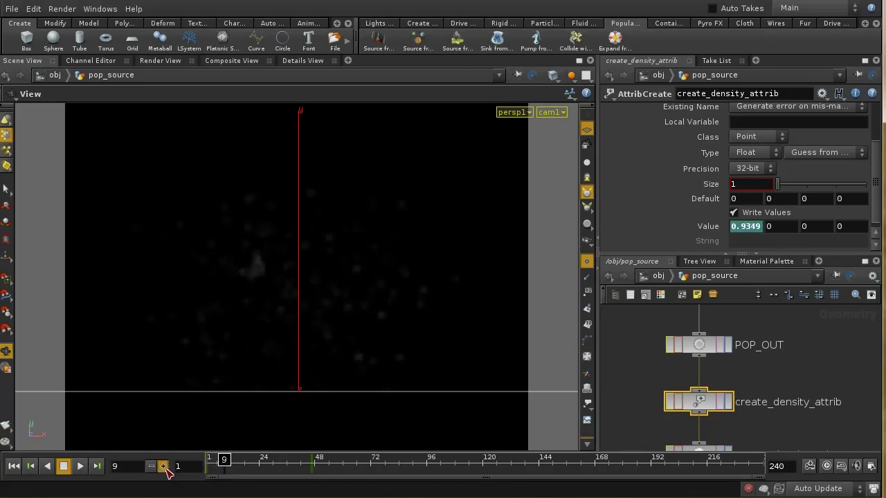
{"action": "left_click", "coordinate": [163, 466]}
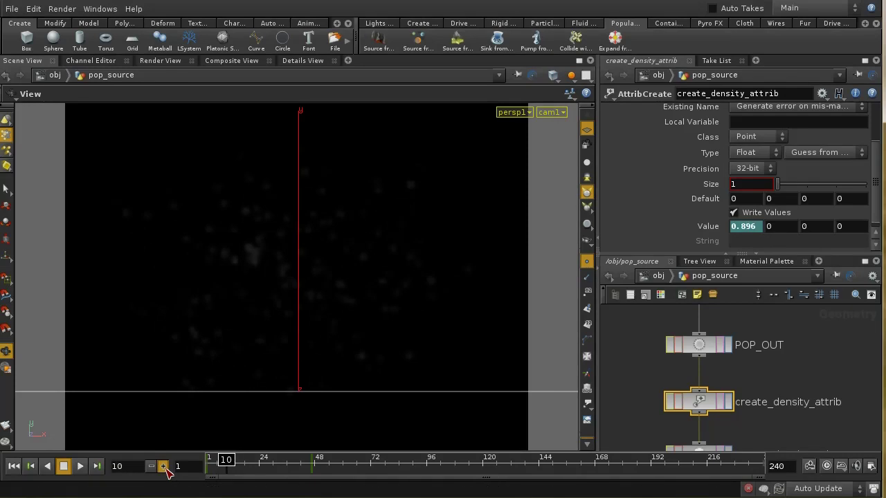
{"action": "left_click", "coordinate": [164, 466]}
{"action": "left_click", "coordinate": [163, 466]}
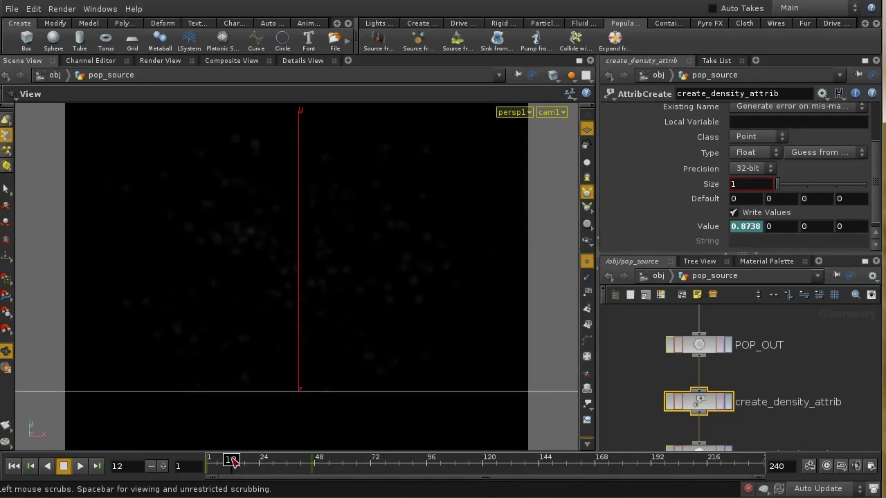
{"action": "left_click", "coordinate": [14, 466]}
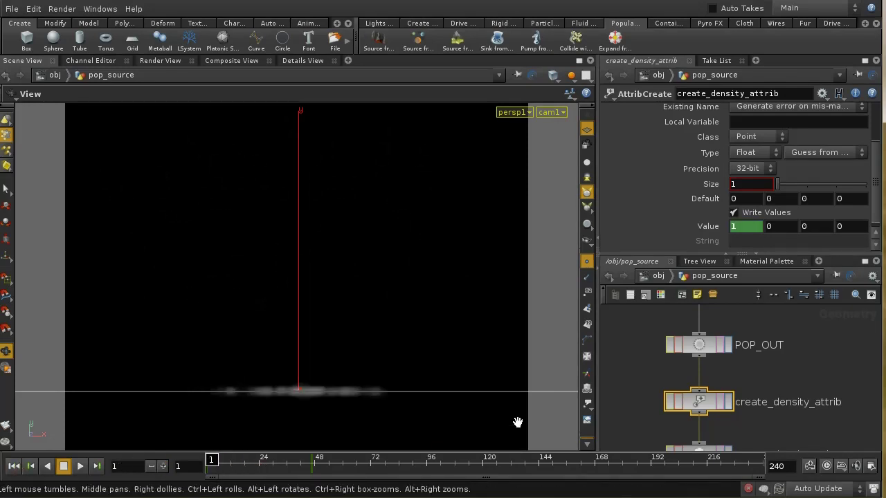
{"action": "middle_click_drag", "start_coordinate": [787, 367], "coordinate": [793, 361]}
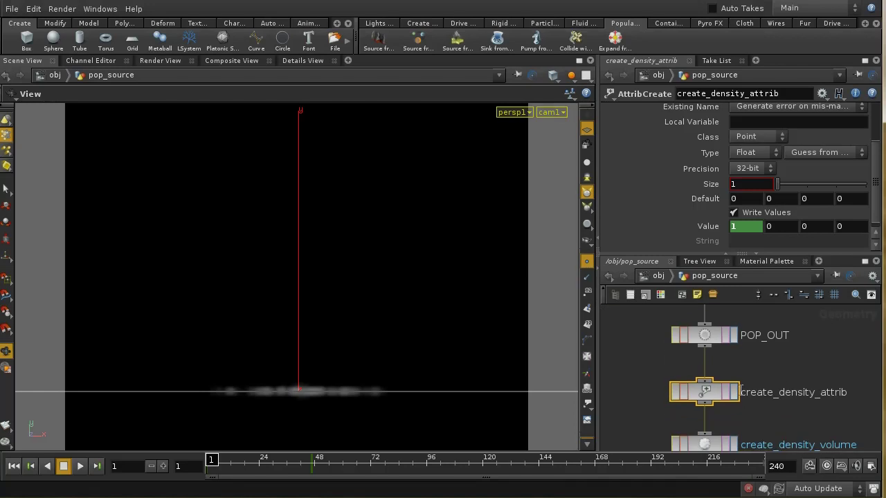
{"action": "left_click_drag", "start_coordinate": [874, 155], "coordinate": [880, 113]}
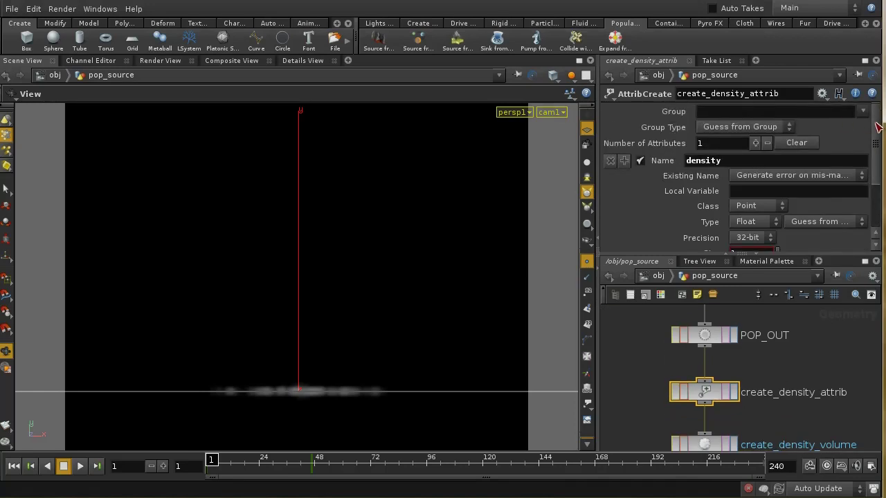
- On create_density_volume's Velocity tab, source from attribute v and enable Visualize Streamers
{"action": "scroll", "coordinate": [711, 389], "scroll_direction": "down", "scroll_amount": 2}
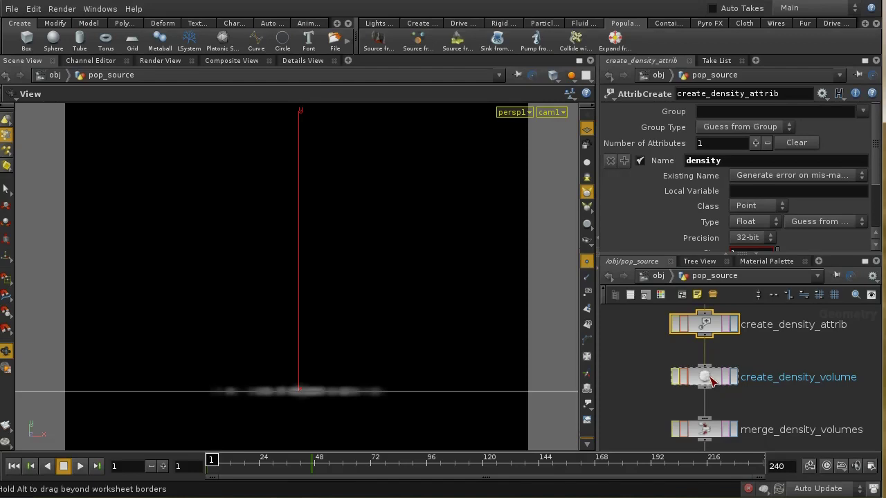
{"action": "left_click", "coordinate": [709, 378]}
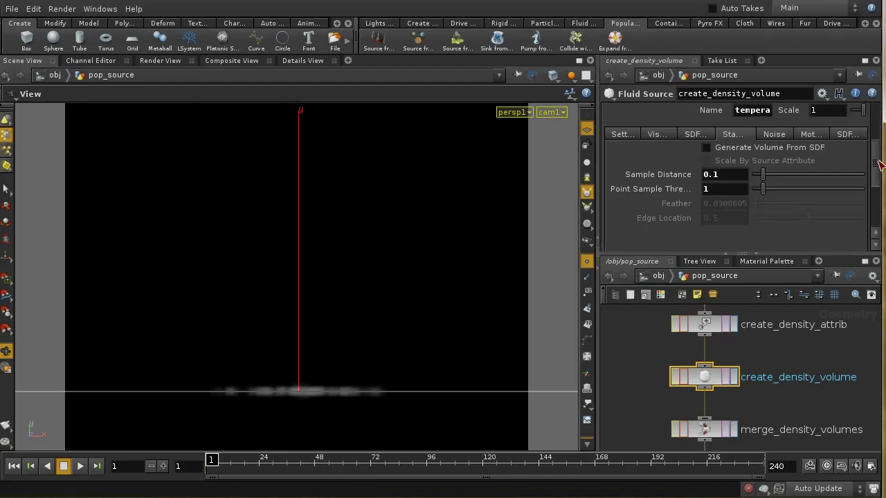
{"action": "left_click_drag", "start_coordinate": [880, 164], "coordinate": [881, 124]}
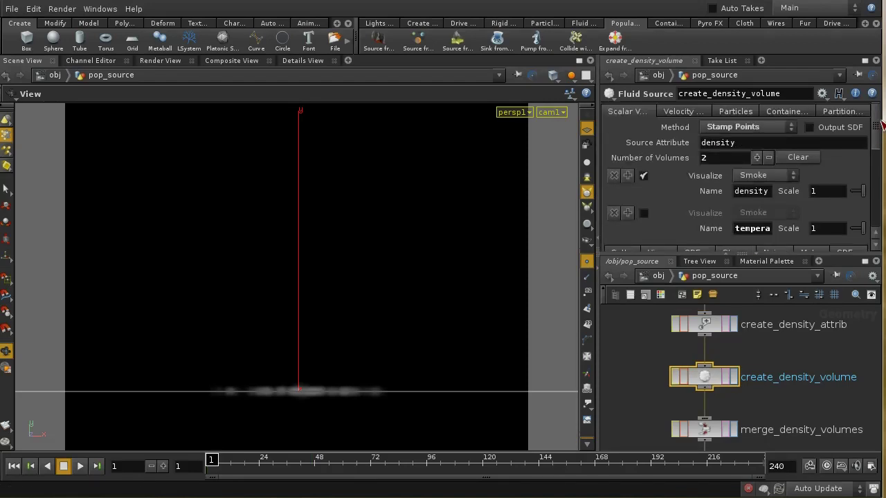
{"action": "left_click", "coordinate": [682, 113]}
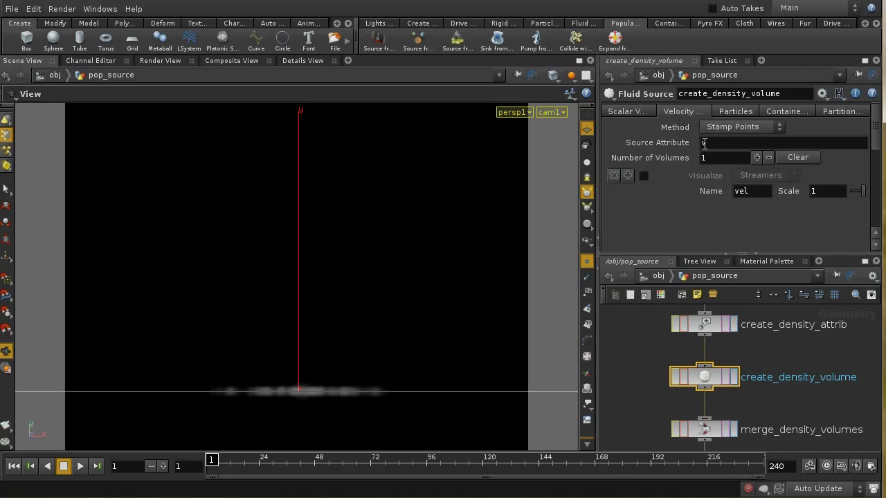
{"action": "left_click_drag", "start_coordinate": [875, 147], "coordinate": [878, 166]}
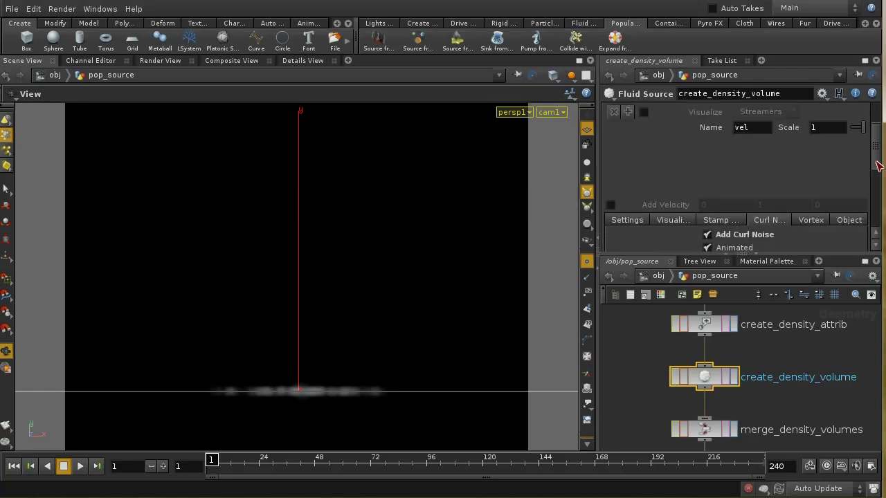
{"action": "scroll", "coordinate": [644, 155], "scroll_direction": "up", "scroll_amount": 2}
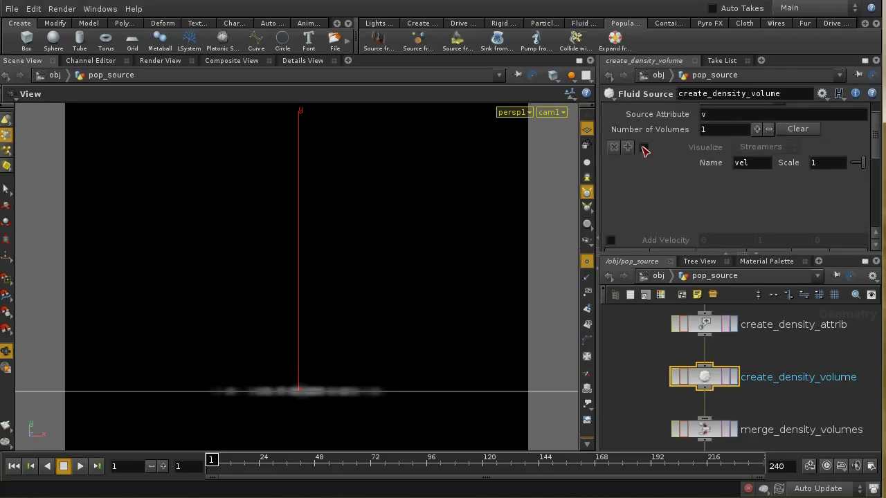
{"action": "left_click", "coordinate": [644, 148]}
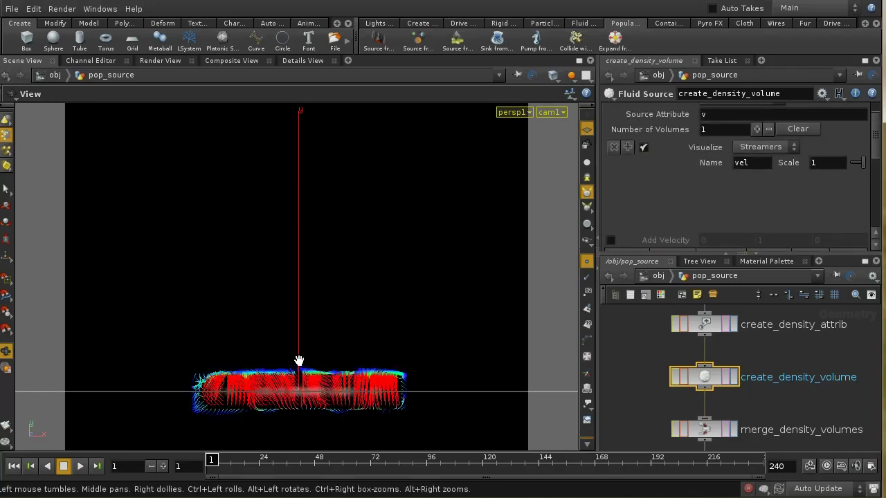
- Step six frames to watch the streamers grow, turn curl noise back on, and return to frame 1
{"action": "left_click", "coordinate": [163, 466]}
{"action": "left_click", "coordinate": [164, 466]}
{"action": "left_click", "coordinate": [164, 466]}
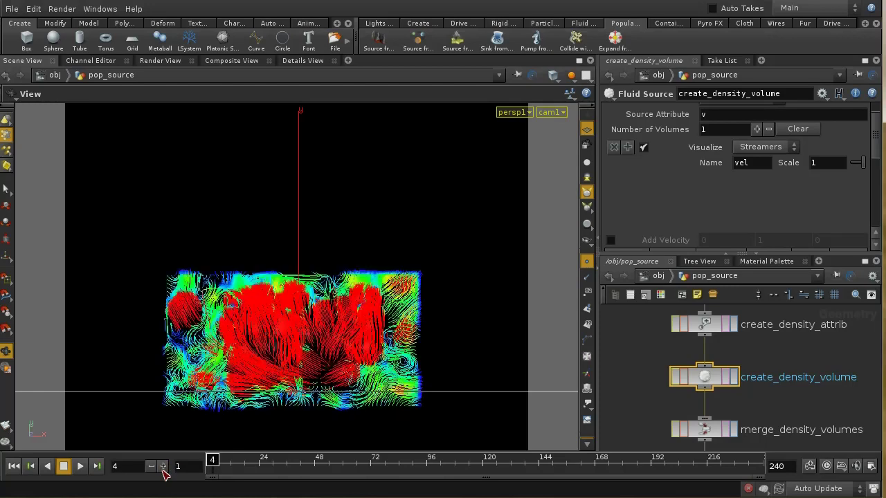
{"action": "left_click", "coordinate": [164, 466]}
{"action": "left_click", "coordinate": [163, 466]}
{"action": "left_click", "coordinate": [164, 466]}
{"action": "left_click", "coordinate": [163, 466]}
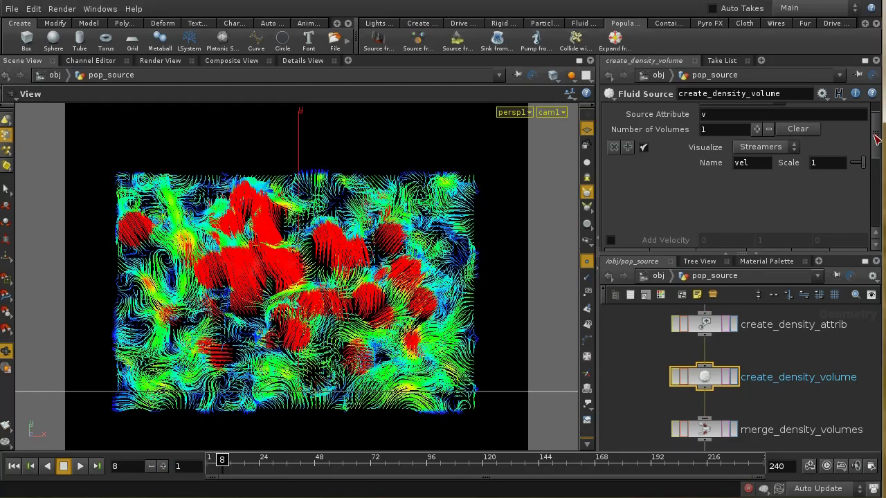
{"action": "left_click_drag", "start_coordinate": [876, 138], "coordinate": [876, 178]}
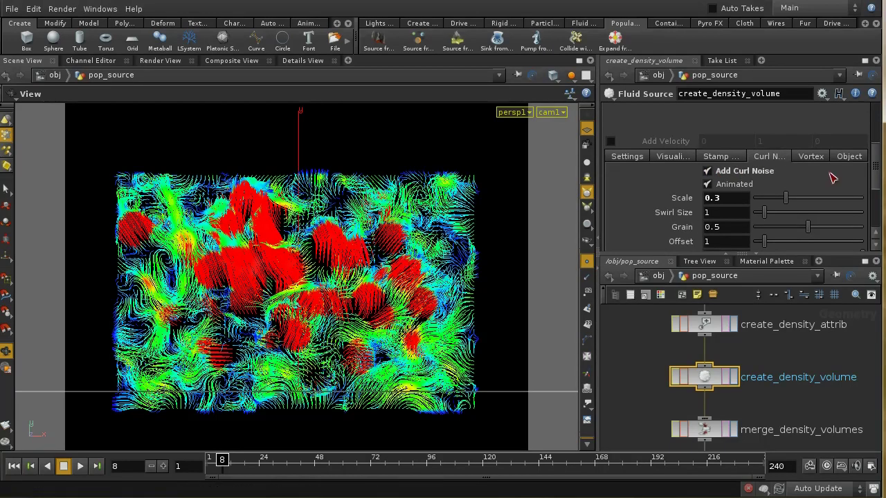
{"action": "left_click", "coordinate": [708, 171]}
{"action": "left_click", "coordinate": [13, 466]}
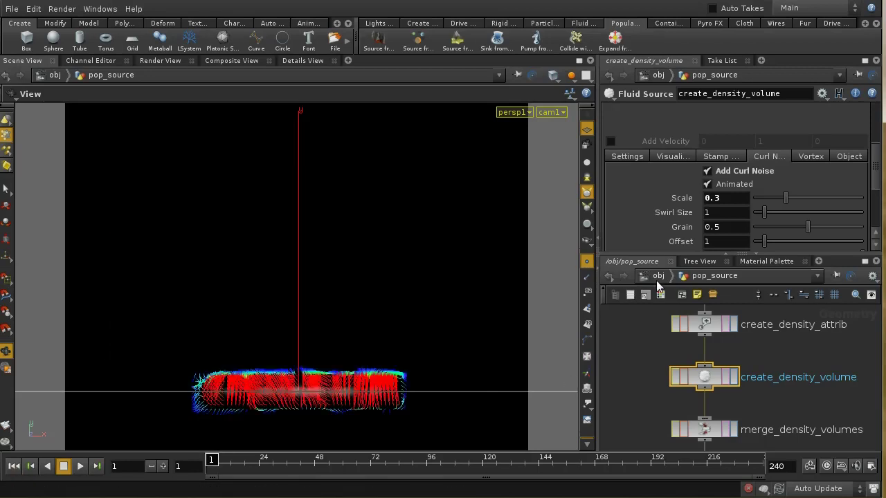
- At object level, delete the divergence_source node
{"action": "left_click", "coordinate": [657, 276]}
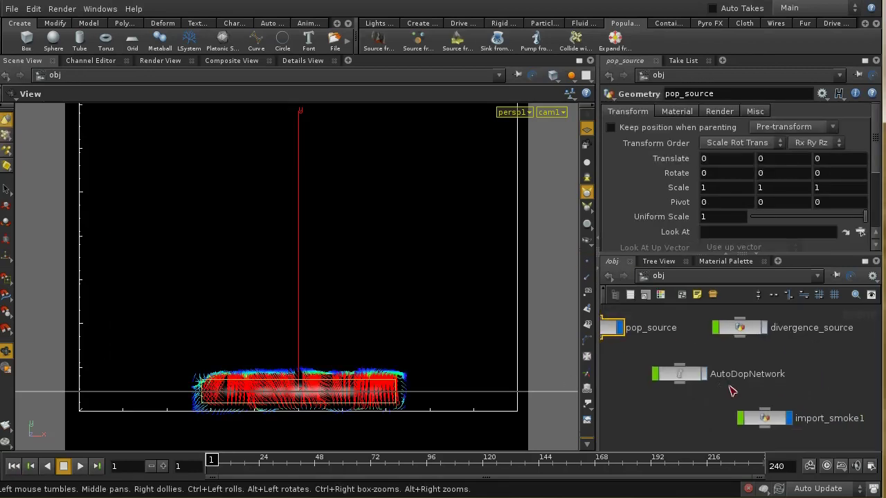
{"action": "middle_click_drag", "start_coordinate": [811, 410], "coordinate": [781, 409]}
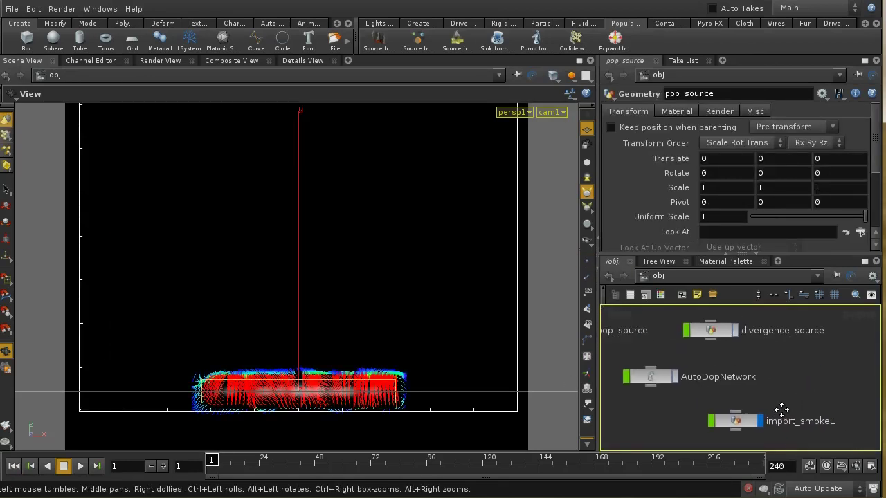
{"action": "middle_click_drag", "start_coordinate": [692, 339], "coordinate": [799, 365]}
{"action": "left_click_drag", "start_coordinate": [794, 333], "coordinate": [841, 394]}
{"action": "key", "text": "Delete"}
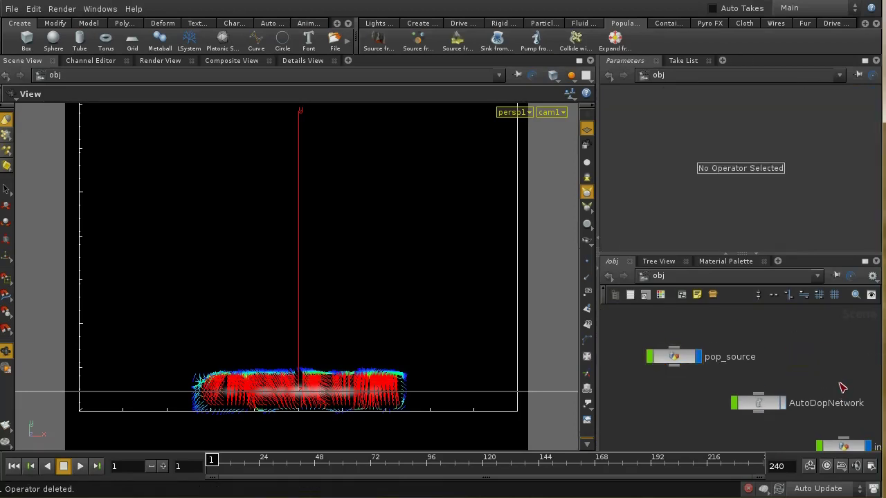
- Inside AutoDopNetwork, select source_density_from_pop_source, which reads /obj/pop_source/OUT_density
{"action": "middle_click_drag", "start_coordinate": [838, 390], "coordinate": [810, 349]}
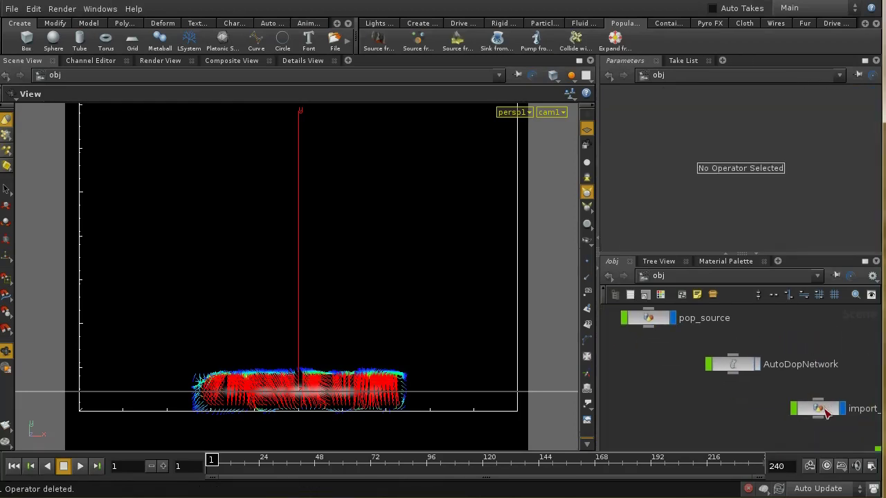
{"action": "left_click_drag", "start_coordinate": [714, 400], "coordinate": [693, 410]}
{"action": "left_click_drag", "start_coordinate": [732, 369], "coordinate": [676, 373]}
{"action": "double_click", "coordinate": [677, 372]}
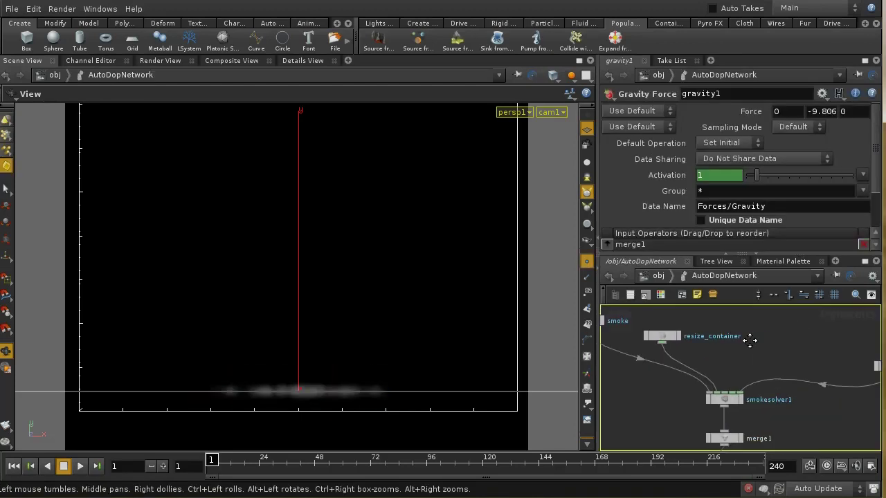
{"action": "scroll", "coordinate": [759, 346], "scroll_direction": "down", "scroll_amount": 3}
{"action": "middle_click_drag", "start_coordinate": [810, 395], "coordinate": [789, 407]}
{"action": "scroll", "coordinate": [780, 403], "scroll_direction": "up", "scroll_amount": 4}
{"action": "middle_click_drag", "start_coordinate": [871, 401], "coordinate": [794, 405]}
{"action": "left_click_drag", "start_coordinate": [838, 377], "coordinate": [786, 367]}
{"action": "left_click", "coordinate": [786, 365]}
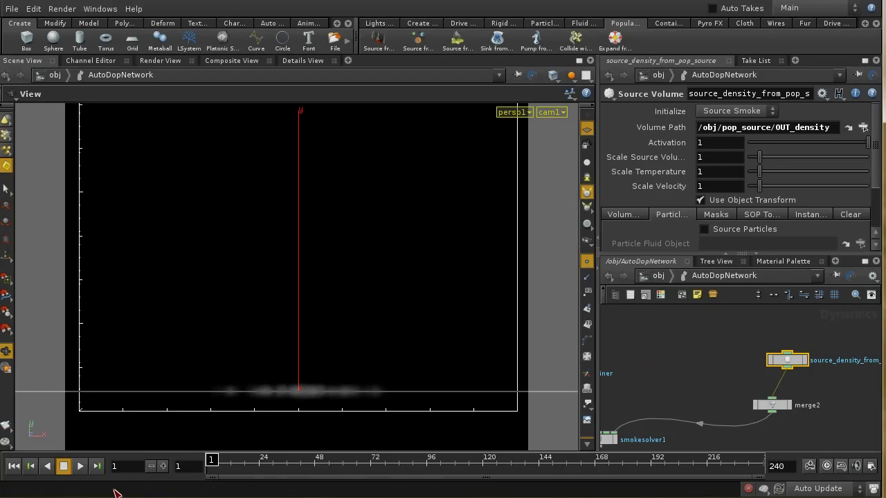
- Step the smoke simulation forward to about frame 14 to preview its growth
{"action": "left_click", "coordinate": [162, 466]}
{"action": "left_click", "coordinate": [163, 466]}
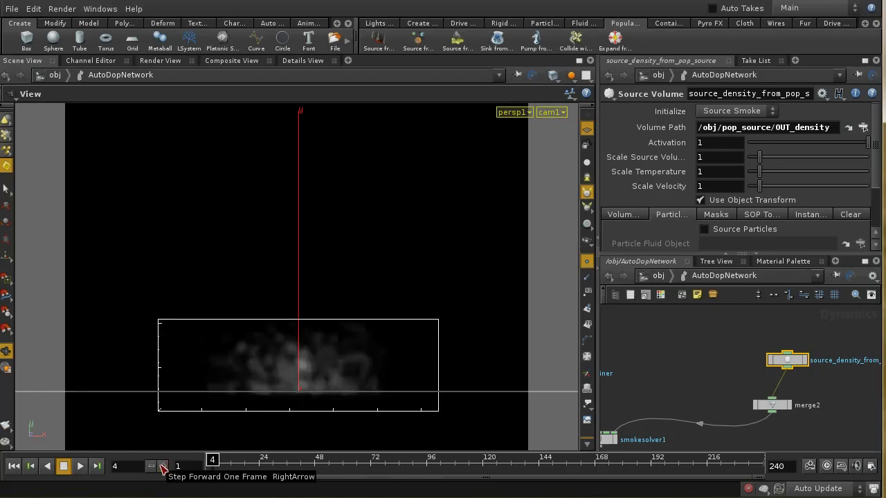
{"action": "left_click", "coordinate": [162, 466]}
{"action": "left_click", "coordinate": [162, 467]}
{"action": "left_click", "coordinate": [162, 467]}
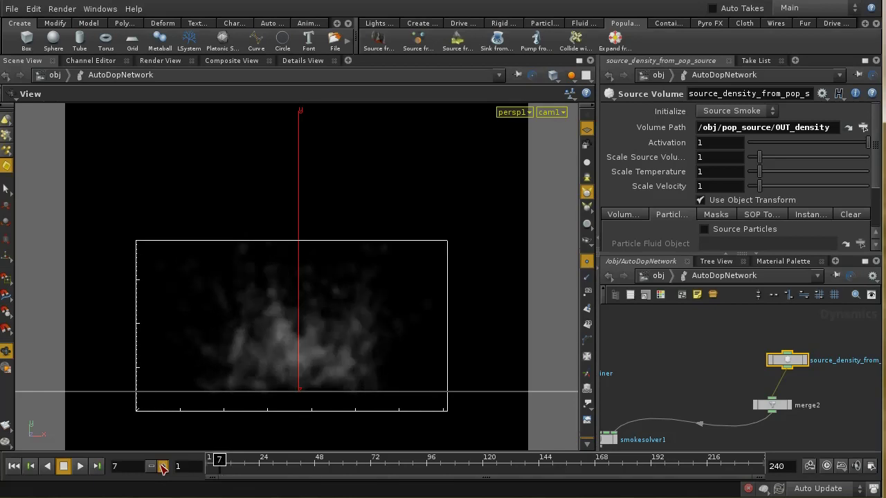
{"action": "left_click", "coordinate": [162, 466]}
{"action": "left_click", "coordinate": [163, 466]}
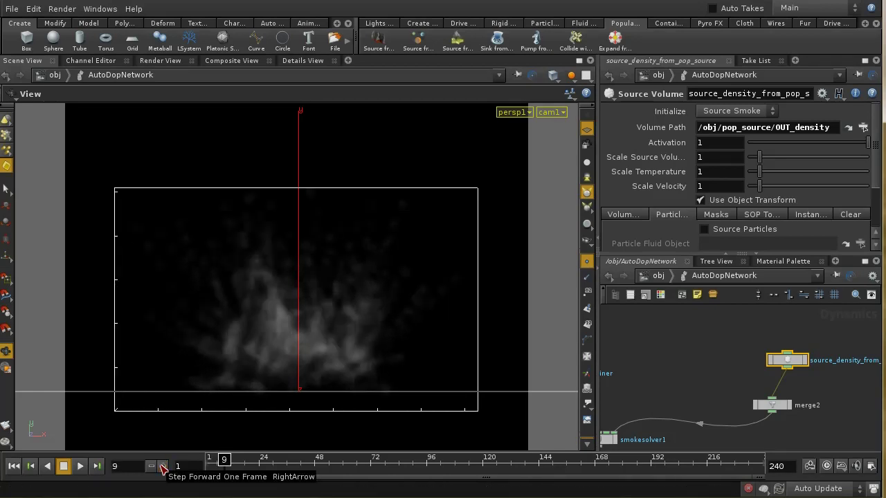
{"action": "left_click", "coordinate": [163, 466]}
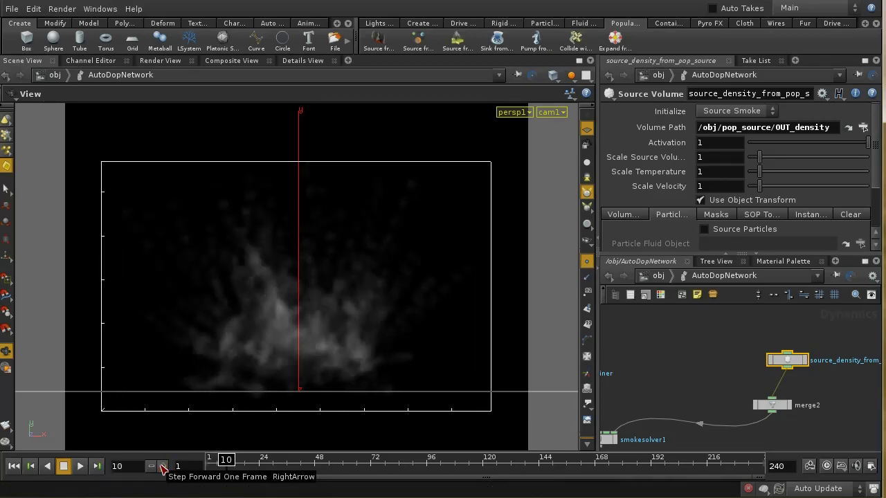
{"action": "left_click", "coordinate": [162, 467]}
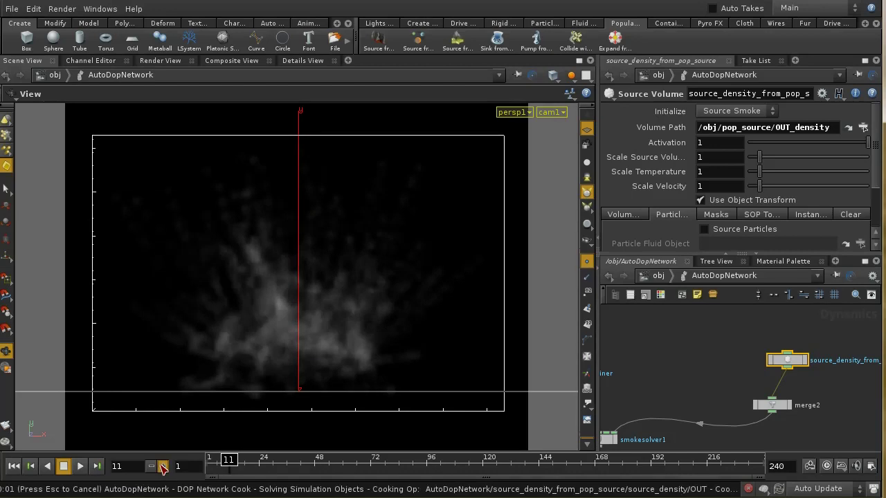
{"action": "left_click", "coordinate": [163, 466]}
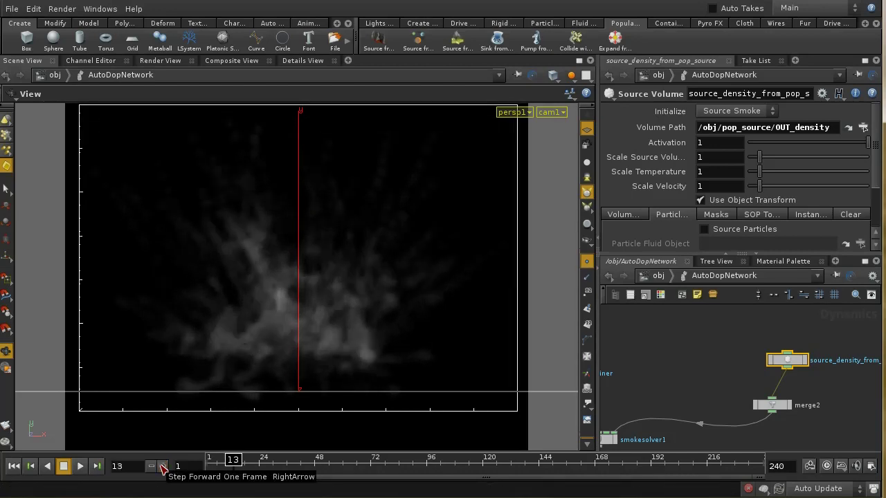
{"action": "left_click", "coordinate": [163, 467]}
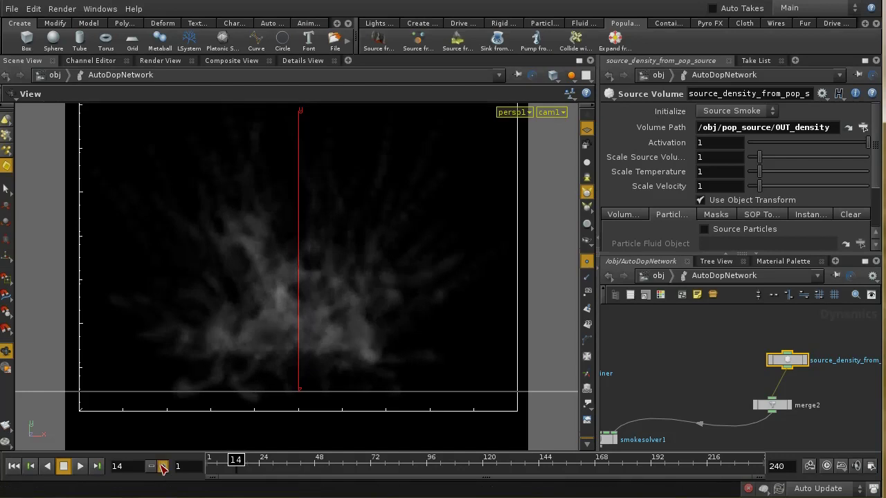
{"action": "left_click", "coordinate": [163, 466]}
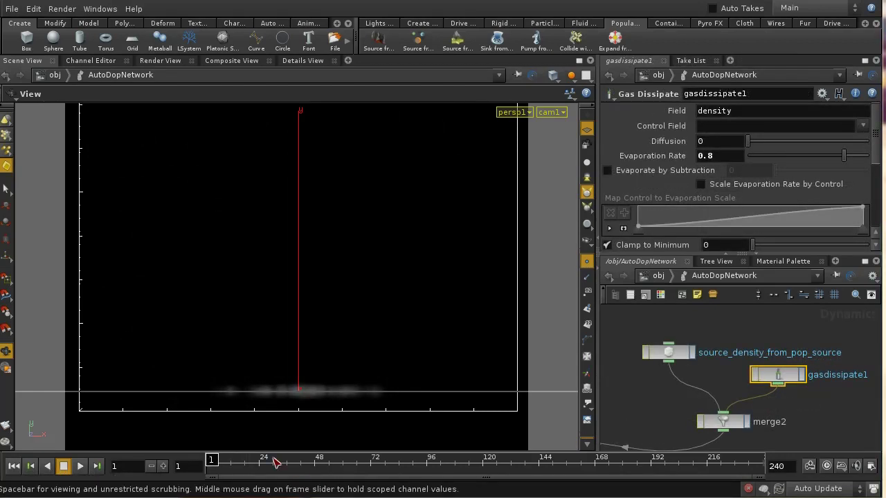
- Run the dissipating smoke simulation to frame 15 to confirm the density fades
{"action": "middle_click_drag", "start_coordinate": [675, 394], "coordinate": [630, 371]}
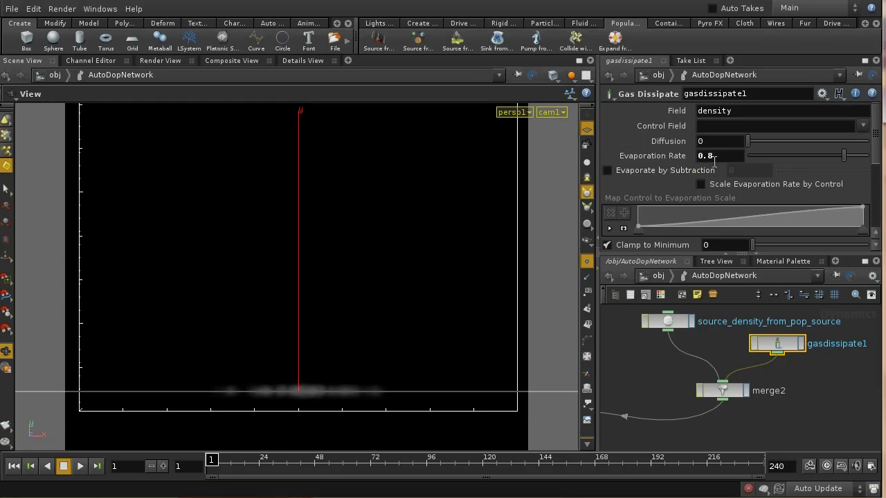
{"action": "left_click_drag", "start_coordinate": [164, 468], "coordinate": [164, 467]}
{"action": "left_click", "coordinate": [164, 468]}
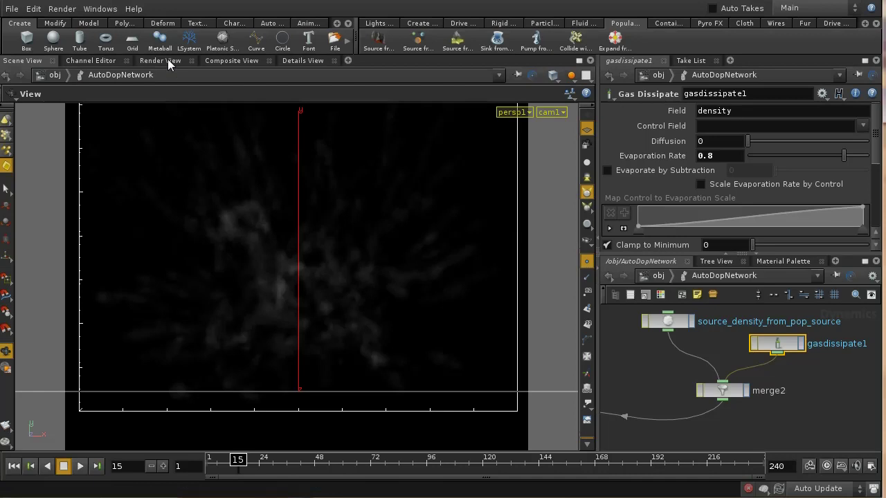
{"action": "left_click", "coordinate": [63, 10]}
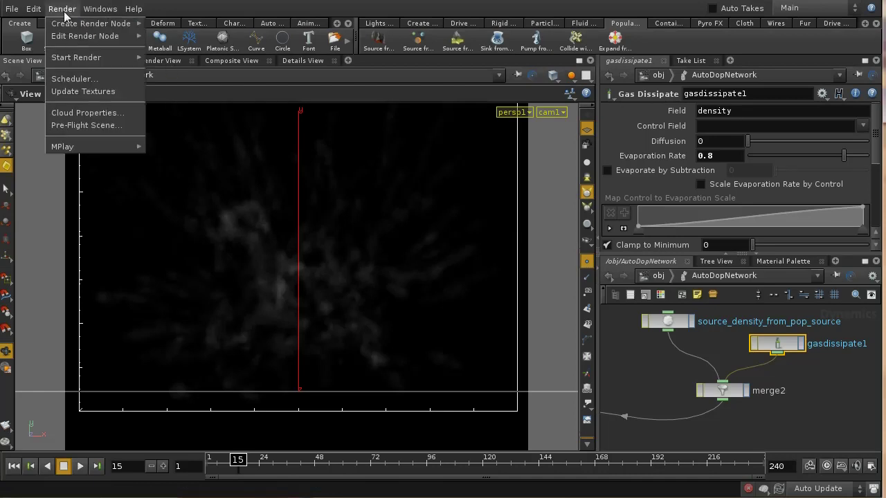
- Render frame 15 of the dissipating smoke with mantra_ipr in MPlay, then close the render window
{"action": "mouse_move", "coordinate": [92, 59]}
{"action": "left_click", "coordinate": [179, 59]}
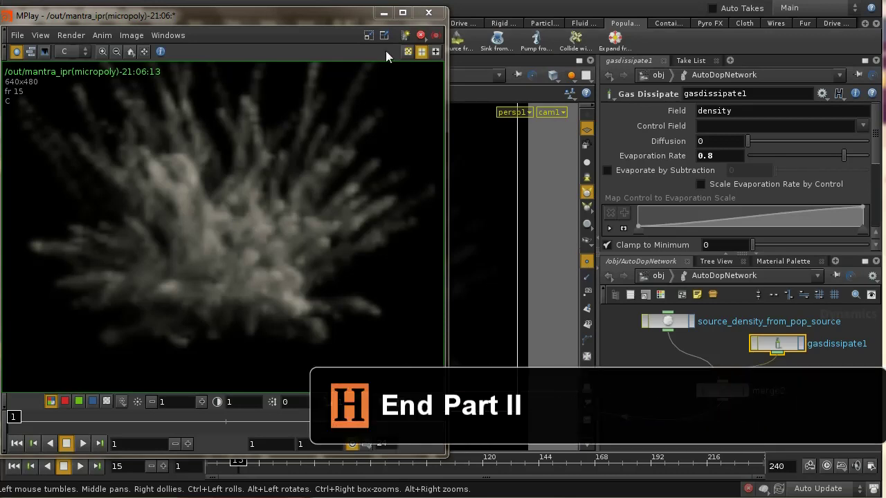
{"action": "left_click", "coordinate": [429, 14]}
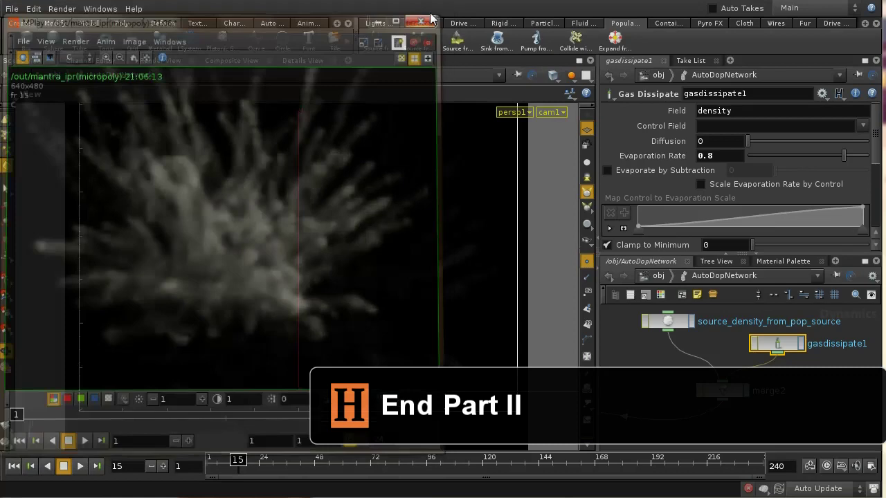